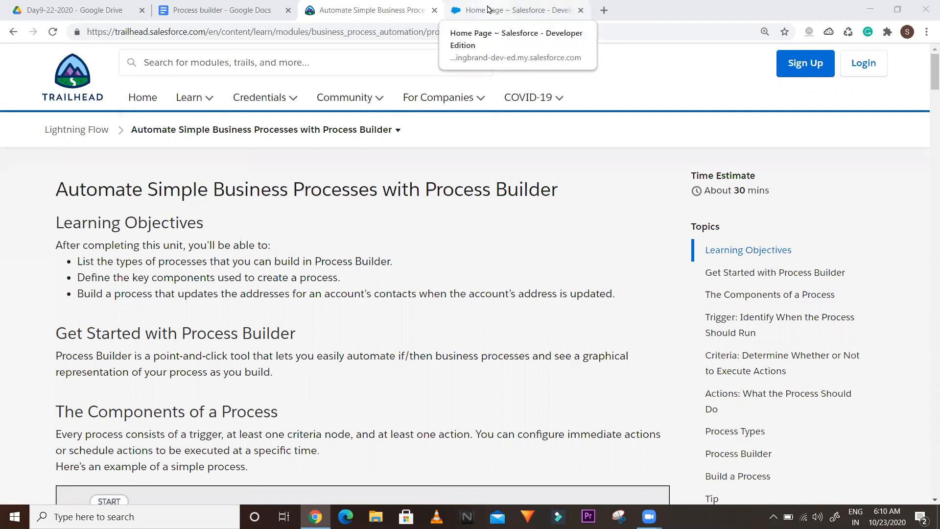
# In Salesforce Setup, find 'process' with Quick Find and open Process Builder's list of processes
pyautogui.click(487, 9)
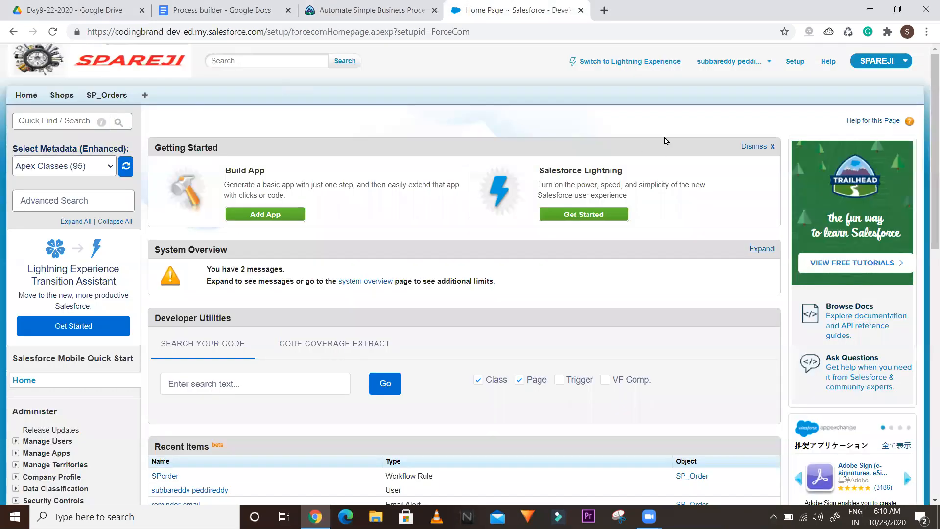
pyautogui.click(66, 120)
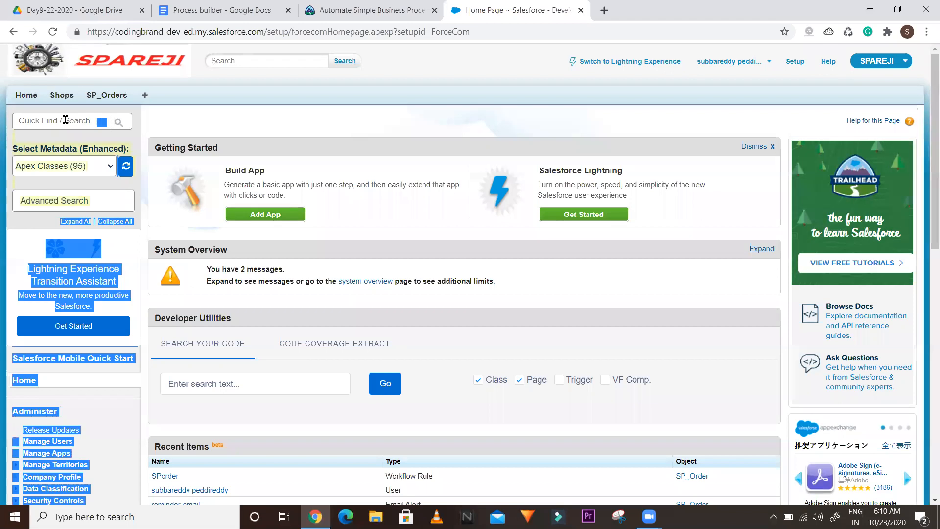
pyautogui.write('process')
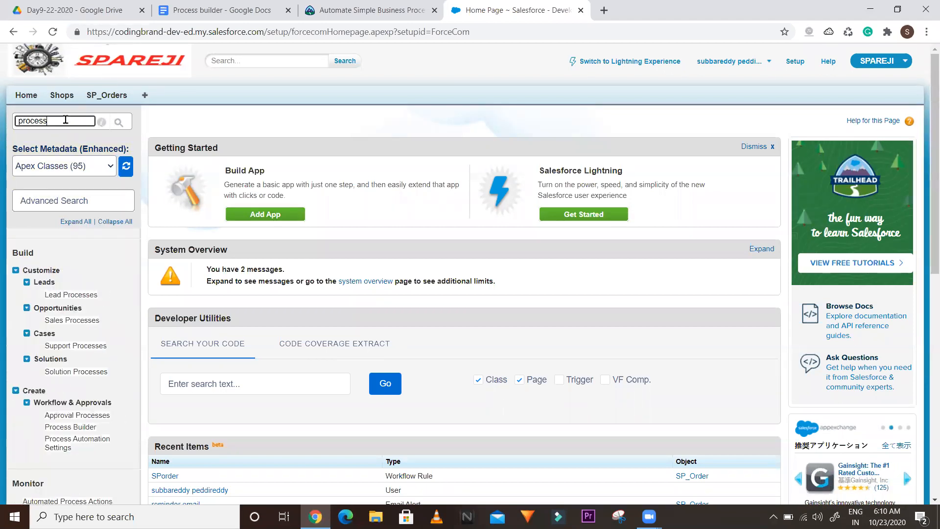
pyautogui.click(62, 432)
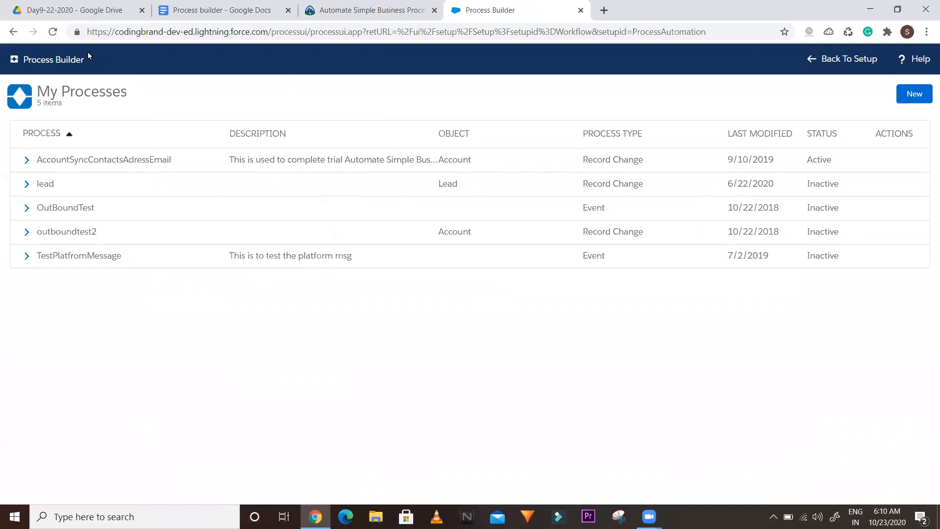
pyautogui.moveTo(87, 60); pyautogui.dragTo(23, 60)
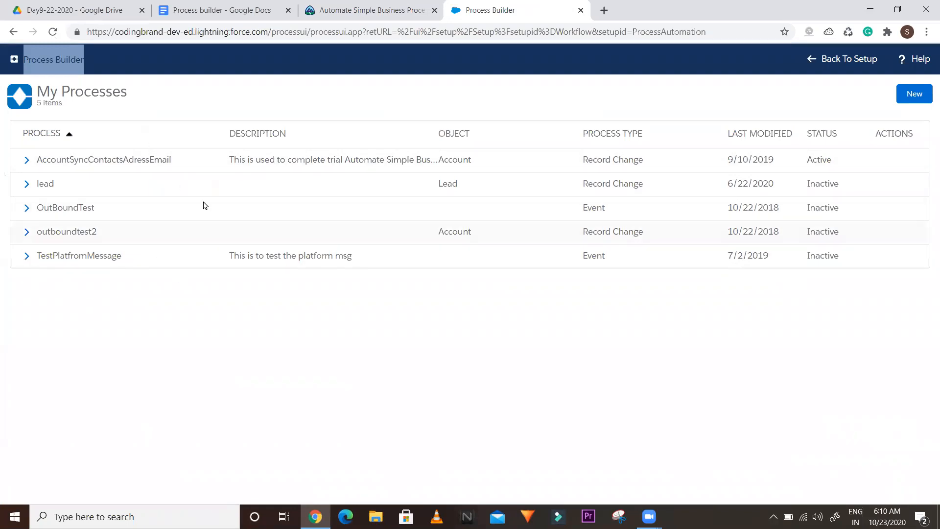
# Start a new process with Process Name and API Name SP_Order
pyautogui.click(913, 97)
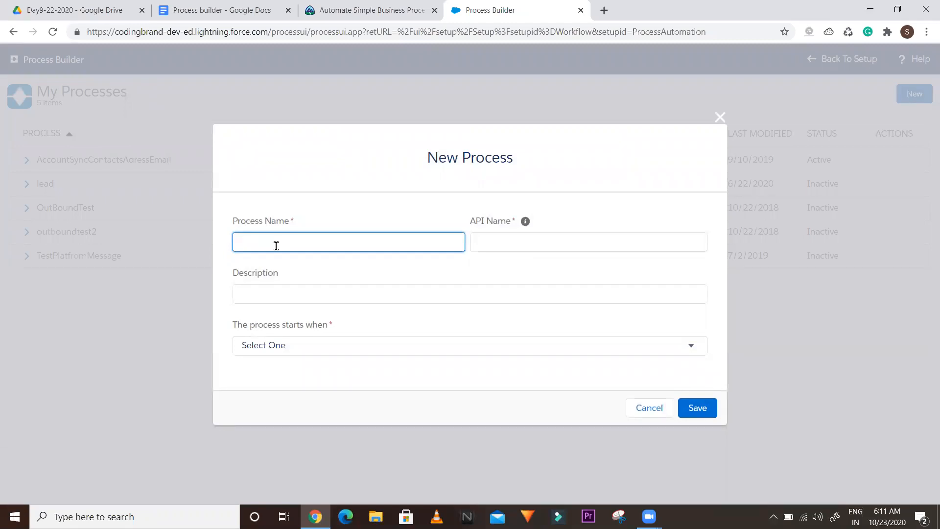
pyautogui.write('C')
pyautogui.press('BackSpace')
pyautogui.write('SP')
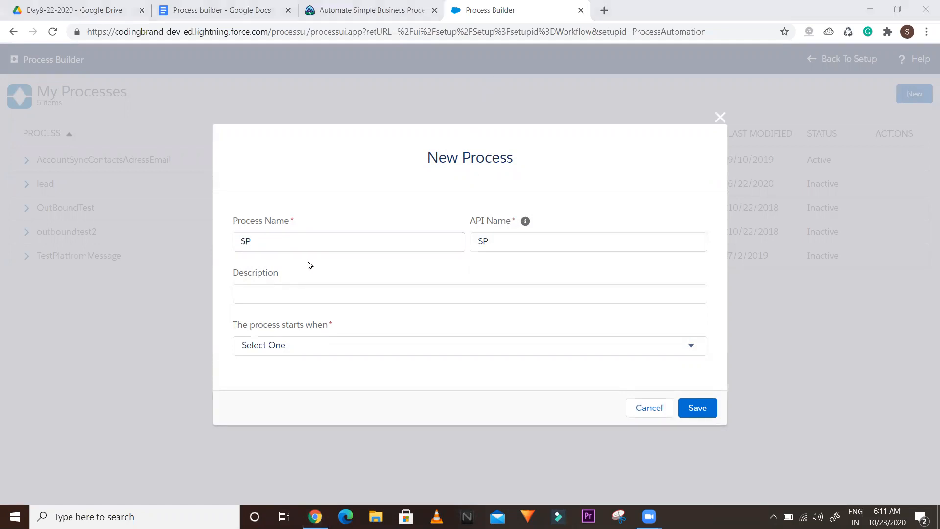
pyautogui.click(281, 238)
pyautogui.write('_Order')
pyautogui.click(499, 245)
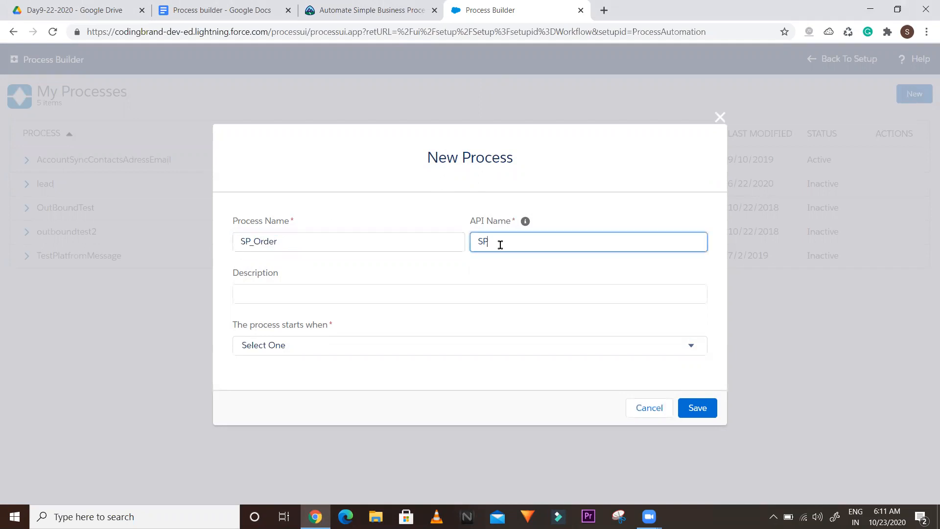
pyautogui.write('_Order')
# Enter the description 'This will used to manage business process of SP_order OBject'
pyautogui.click(251, 296)
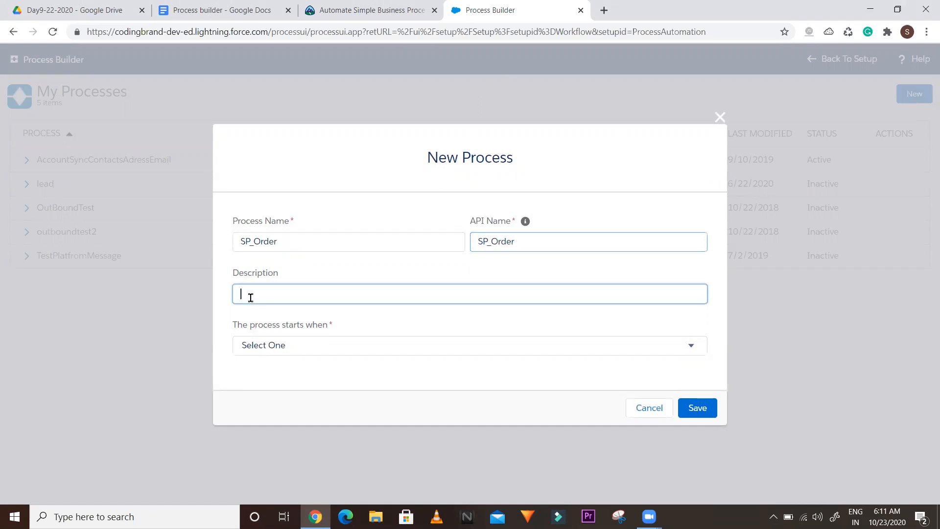
pyautogui.write('This will')
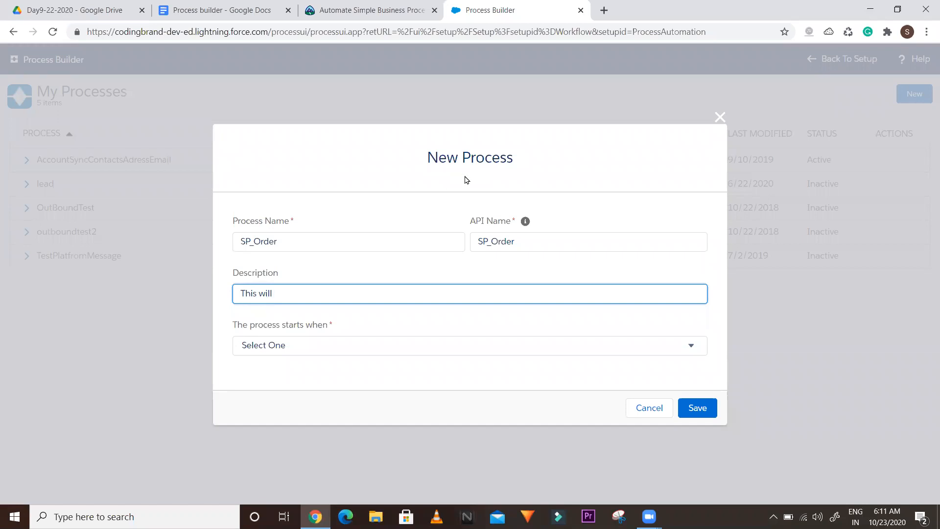
pyautogui.click(500, 90)
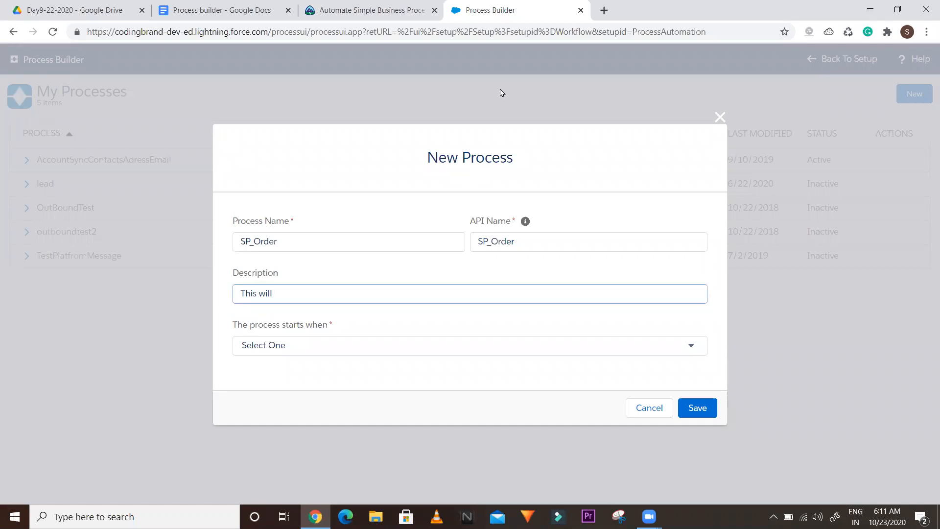
pyautogui.click(315, 297)
pyautogui.write('used ')
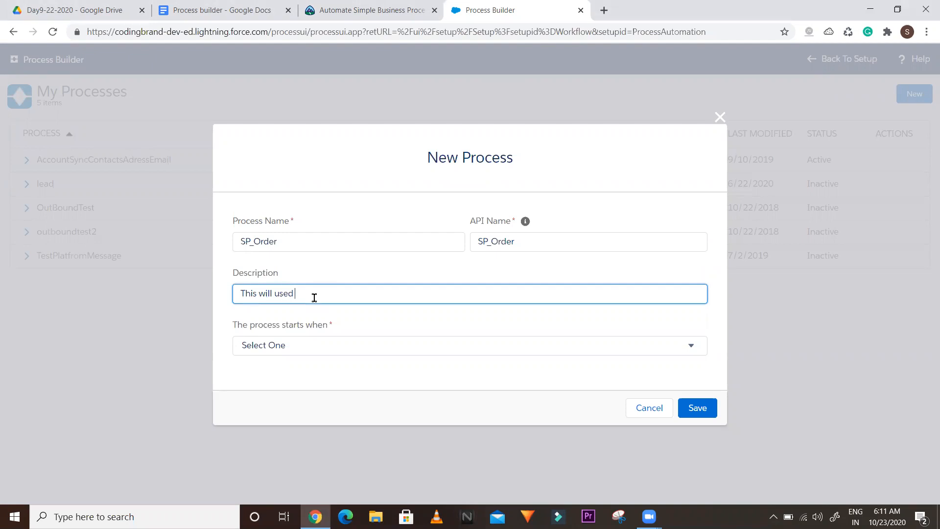
pyautogui.write('to manage business process of SP_order OBject')
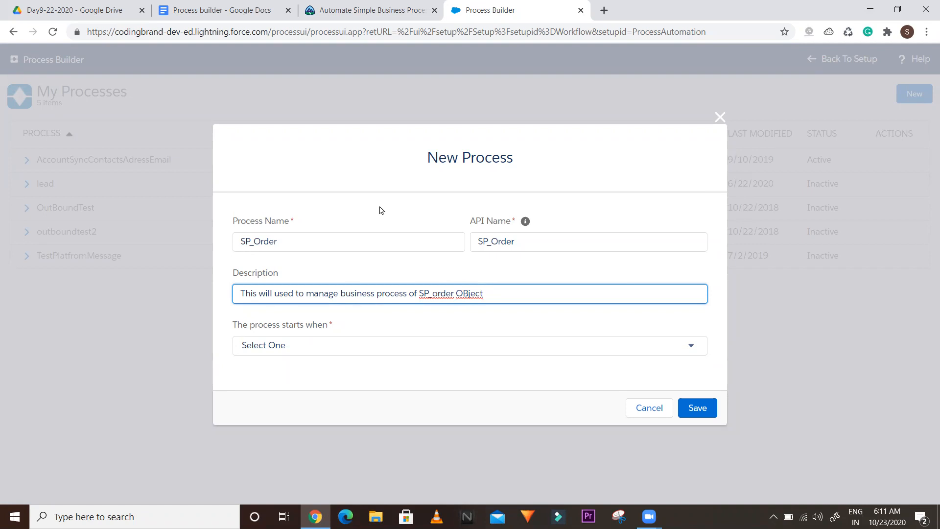
# Set the process to start when 'A record changes' and save the new SP_Order process
pyautogui.click(304, 348)
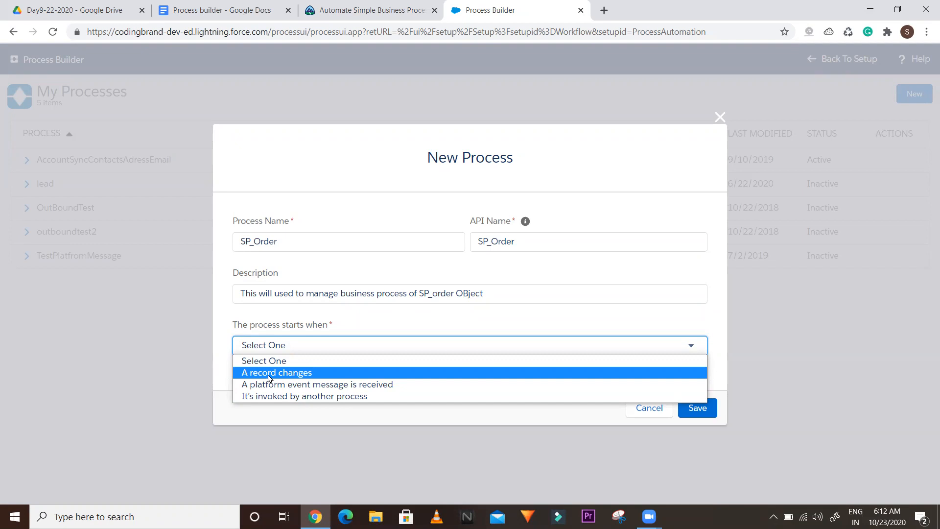
pyautogui.click(268, 372)
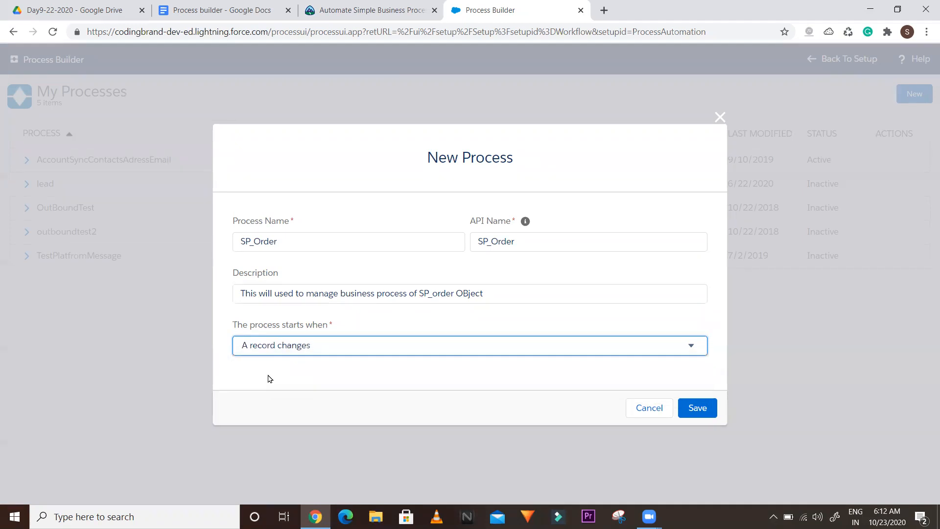
pyautogui.click(698, 411)
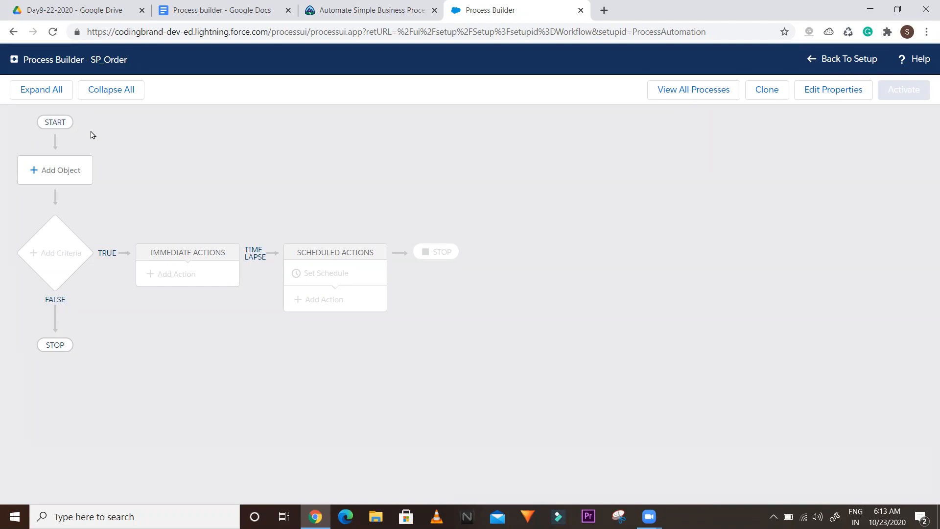
# Search for and select SP_Order as the process object
pyautogui.click(42, 170)
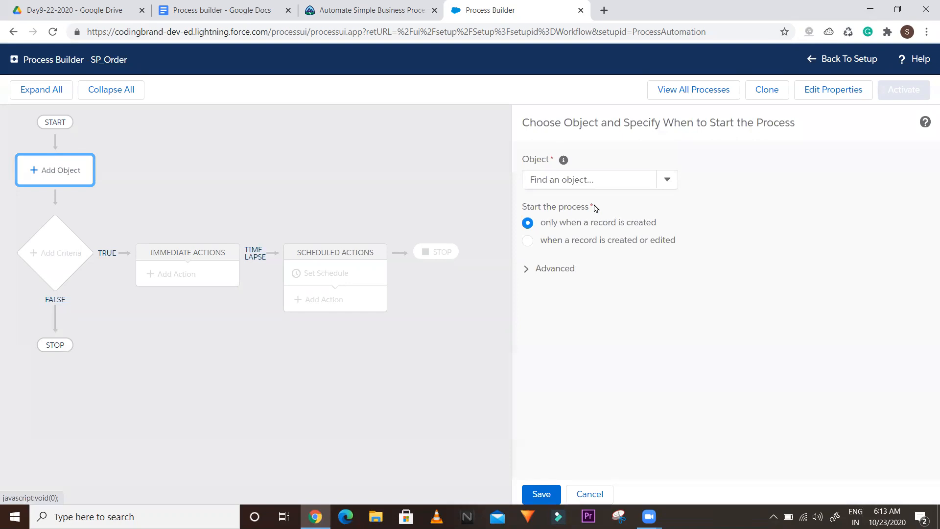
pyautogui.click(568, 188)
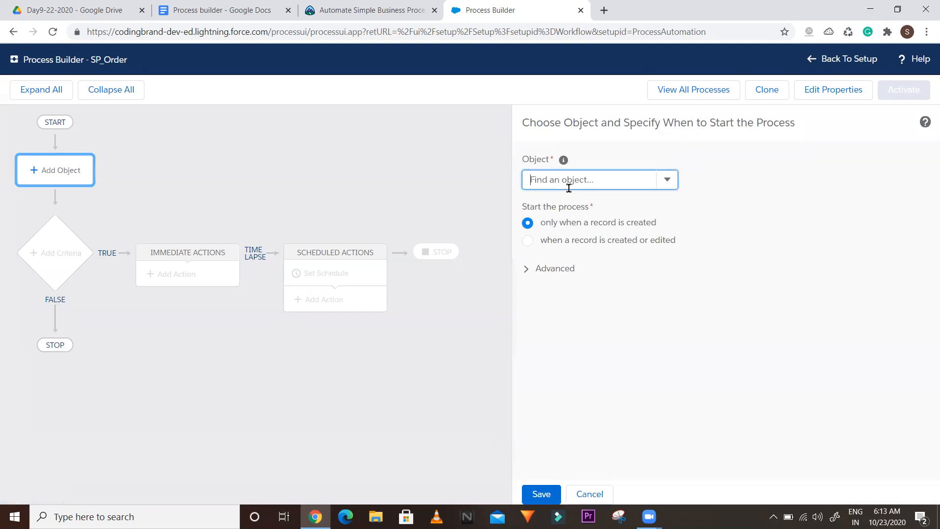
pyautogui.write('sp')
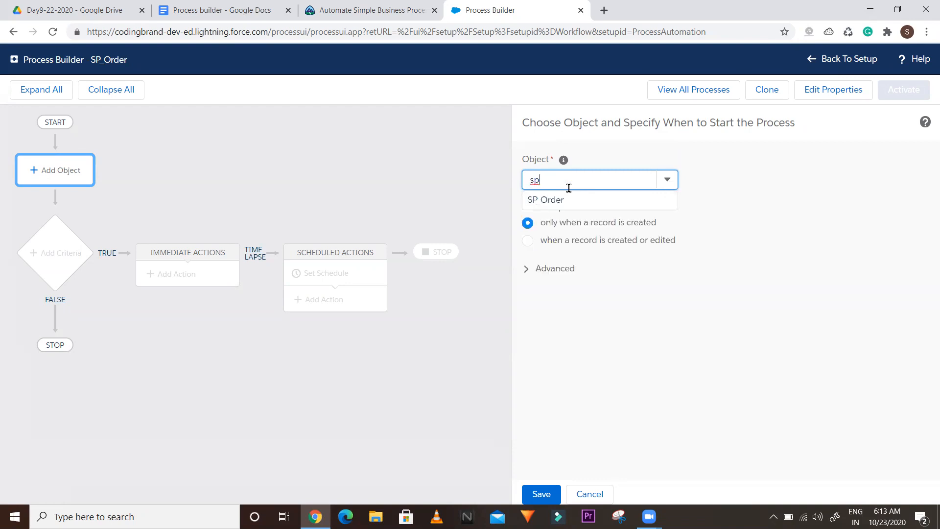
pyautogui.click(569, 202)
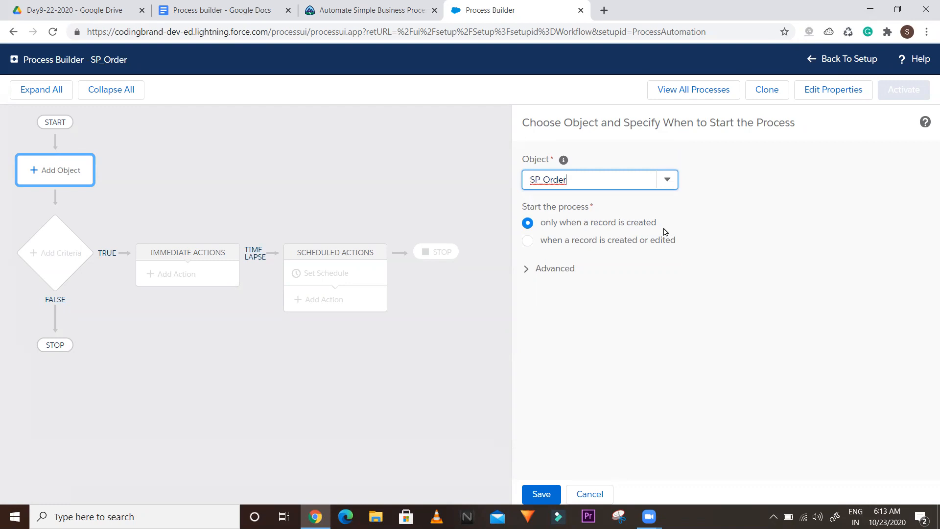
# Start the process when a record is created or edited, leaving recursion off, at 80% zoom
pyautogui.moveTo(658, 226); pyautogui.dragTo(540, 227)
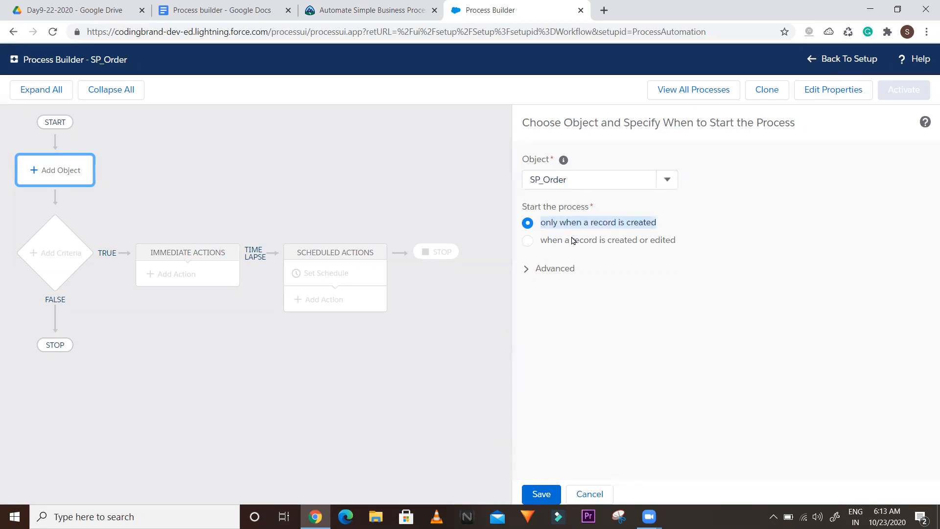
pyautogui.click(682, 244)
pyautogui.moveTo(682, 244); pyautogui.dragTo(535, 242)
pyautogui.click(525, 272)
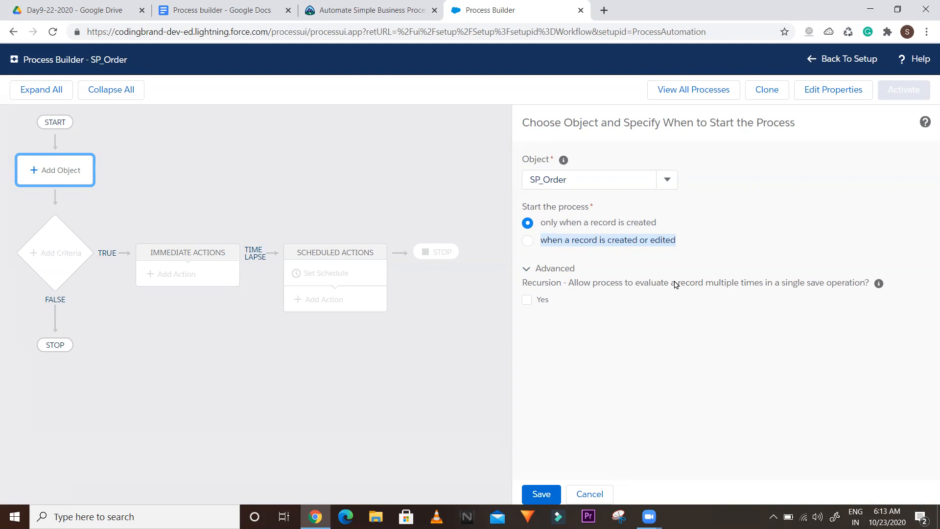
pyautogui.click(526, 301)
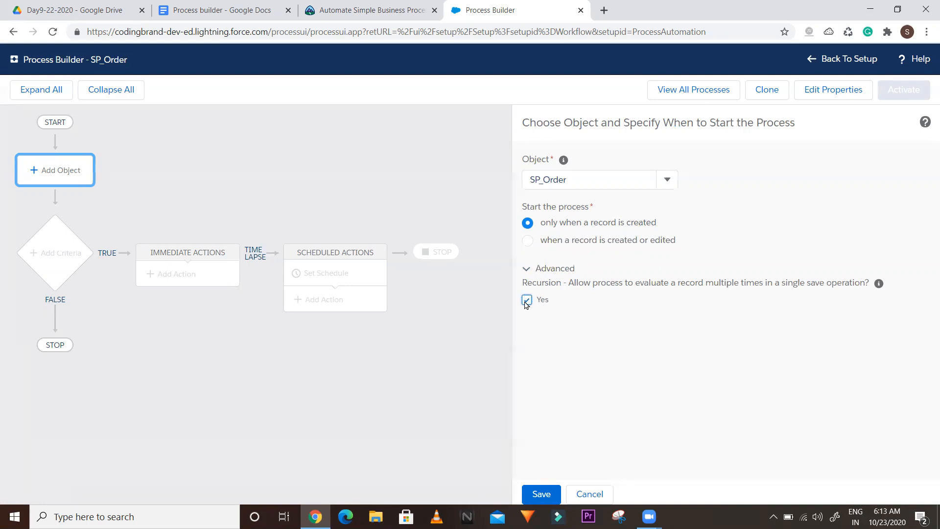
pyautogui.click(526, 300)
pyautogui.click(527, 269)
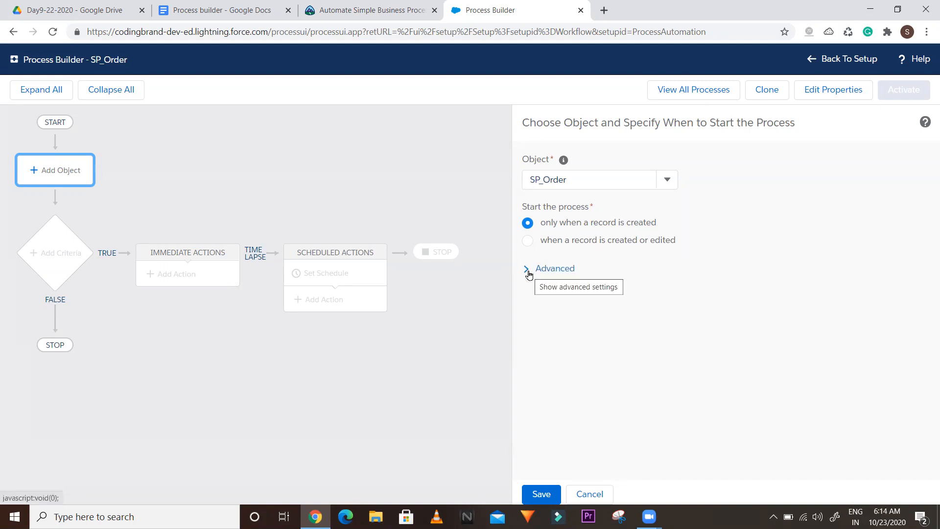
pyautogui.click(528, 241)
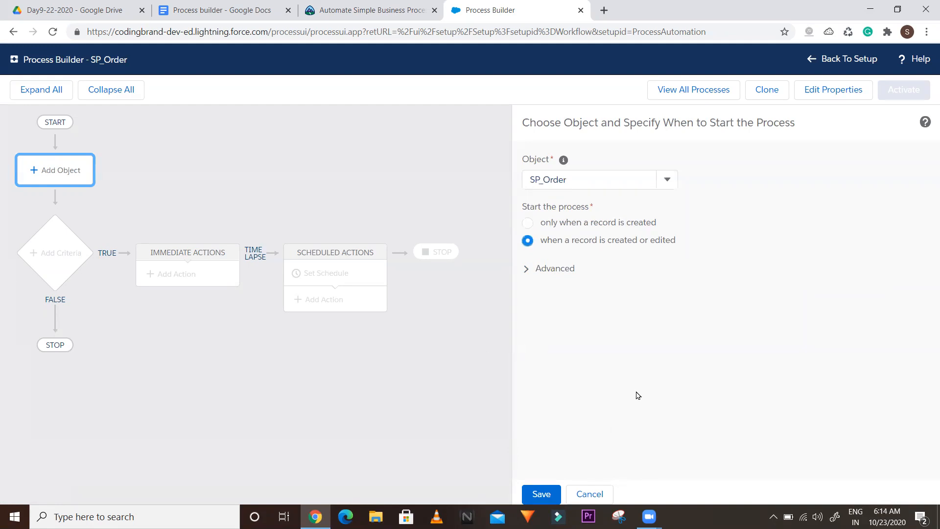
pyautogui.hotkey('ctrl', '-')
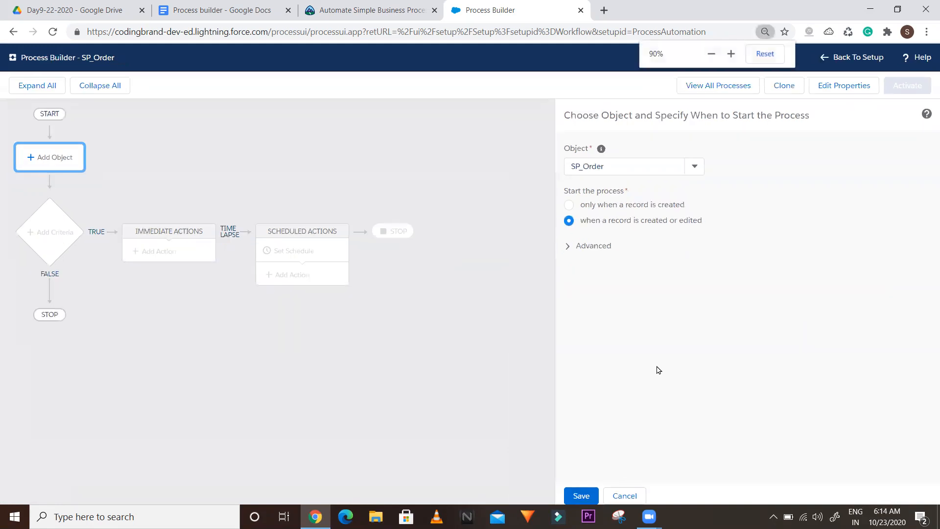
pyautogui.hotkey('ctrl', '-')
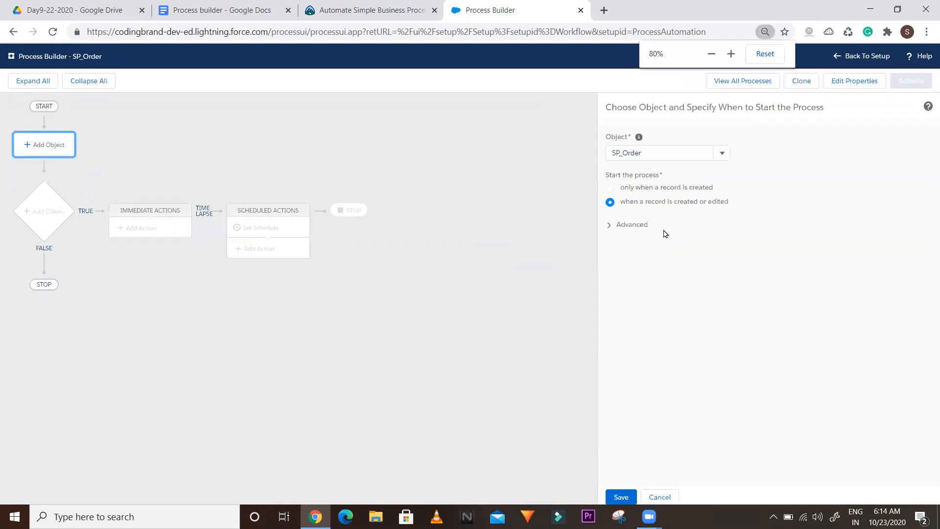
# Save SP_Order as the starting object, restore page zoom, and open the empty criteria node
pyautogui.click(620, 496)
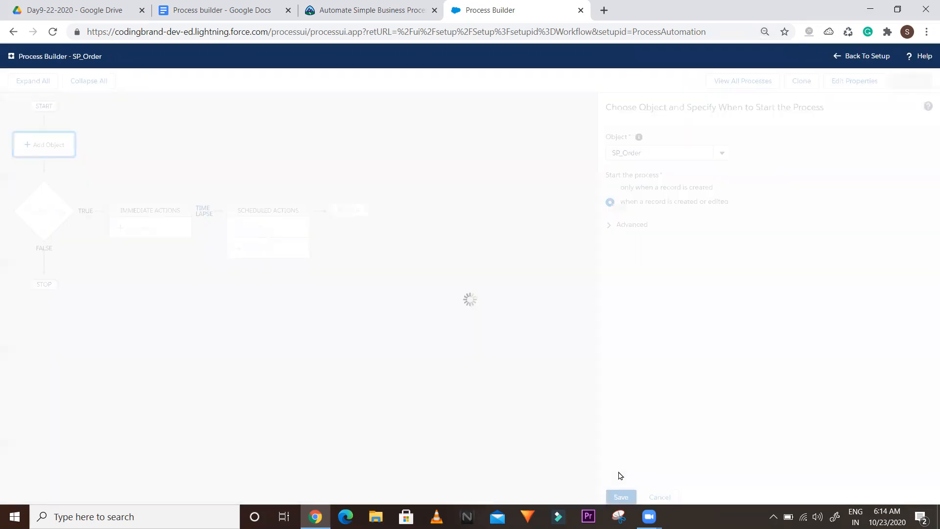
pyautogui.hotkey('ctrl', '+')
pyautogui.hotkey('ctrl', '+')
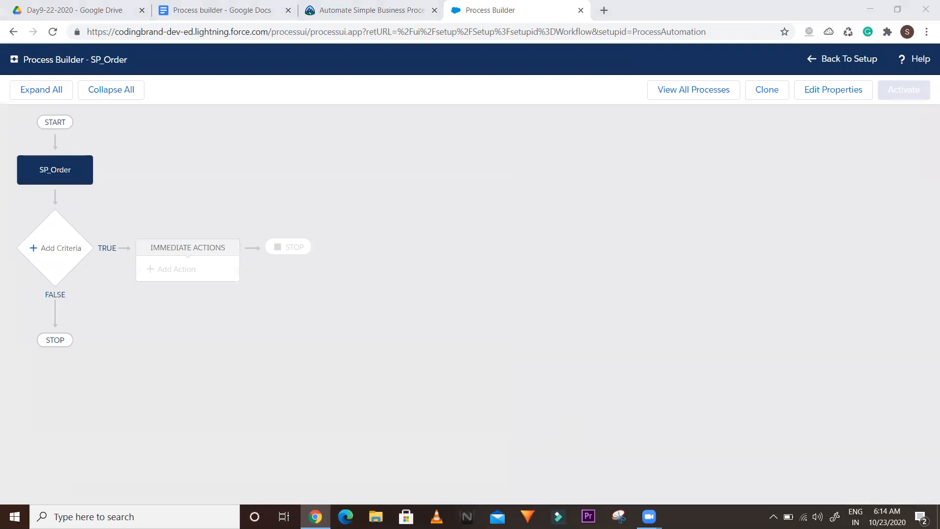
pyautogui.click(433, 340)
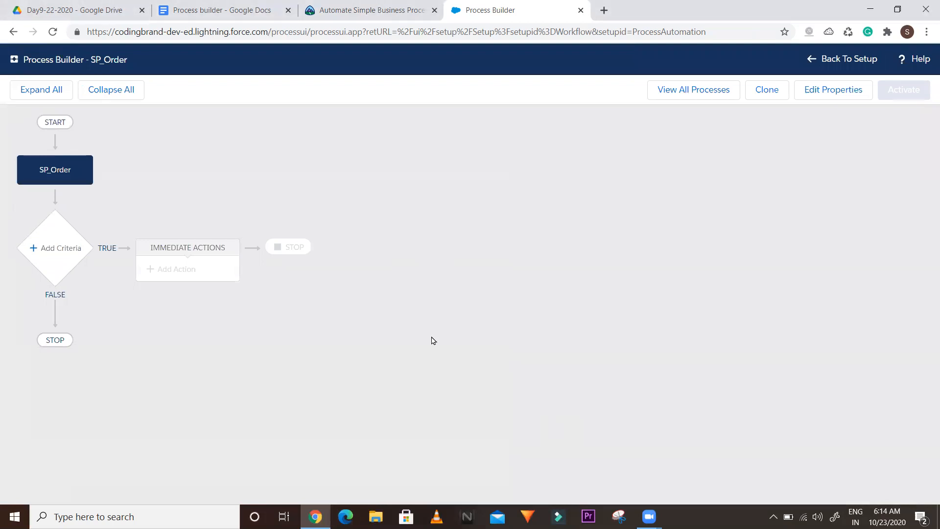
pyautogui.click(47, 250)
# Name the criteria 'Order Status'
pyautogui.click(464, 186)
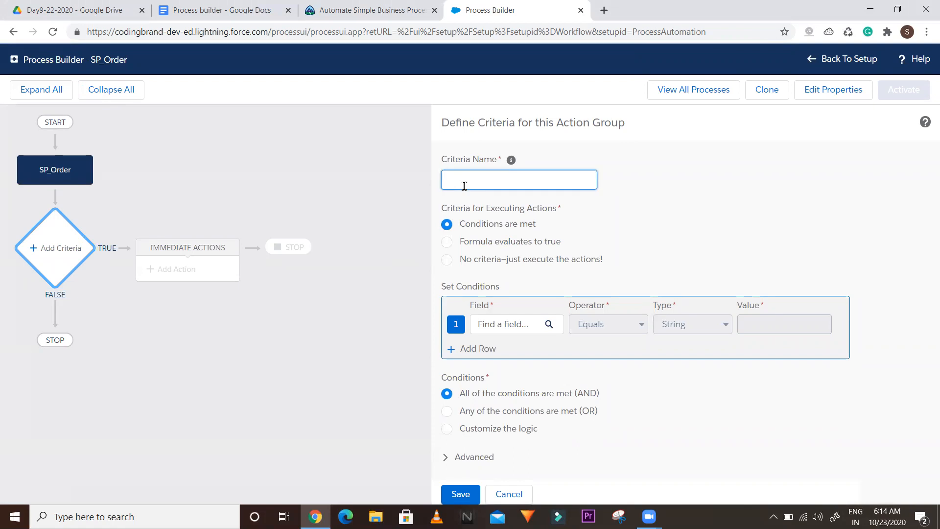
pyautogui.write('Order Status')
pyautogui.click(701, 198)
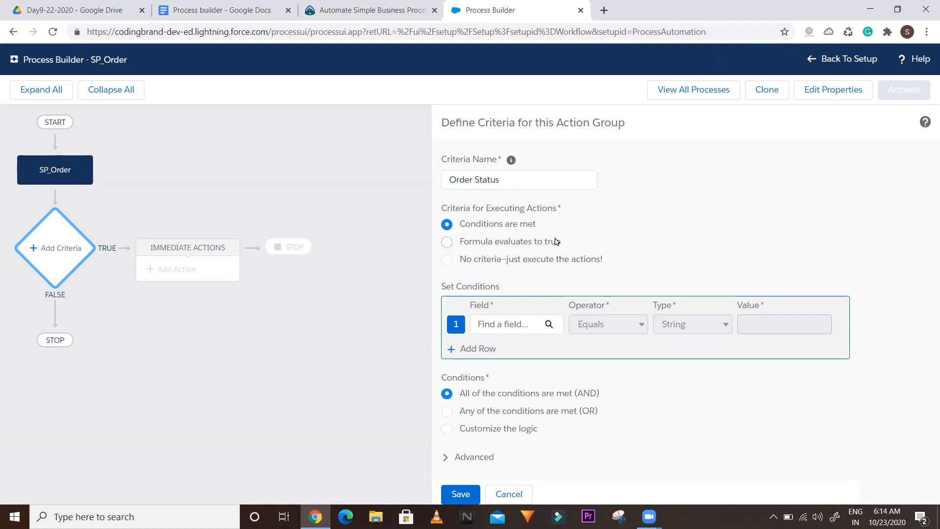
# Pick the SP_Order__c Status field for the first condition
pyautogui.click(541, 326)
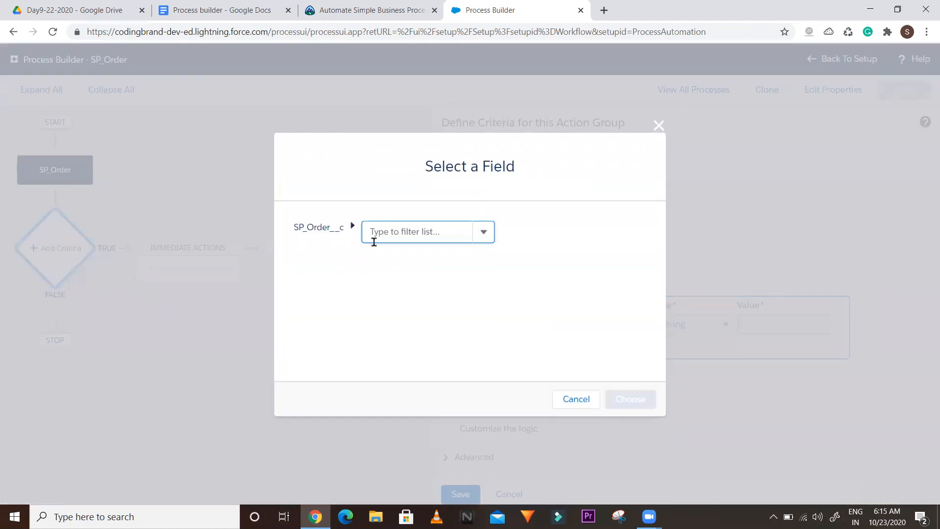
pyautogui.doubleClick(304, 229)
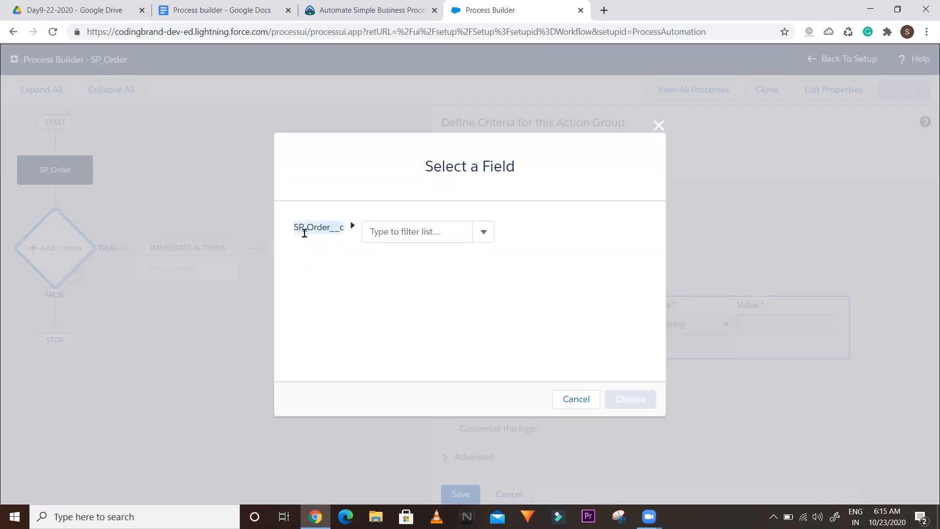
pyautogui.click(445, 234)
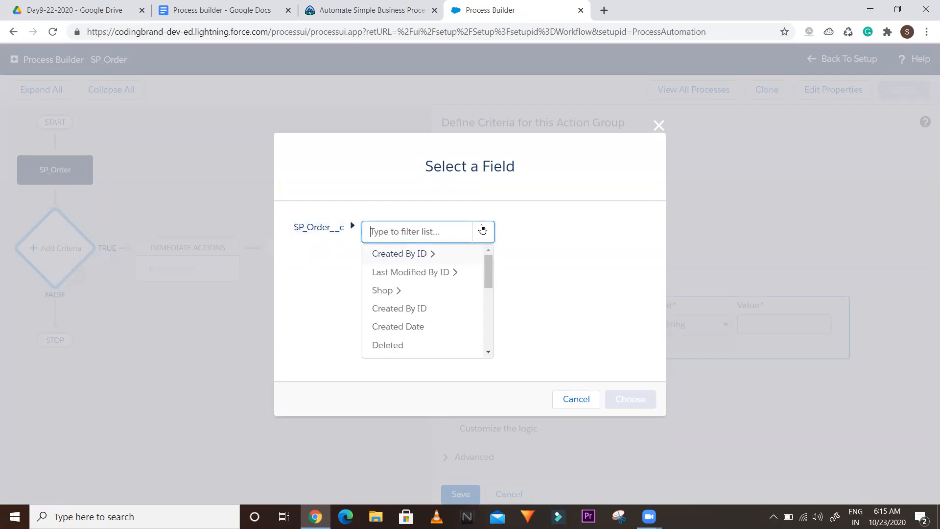
pyautogui.click(390, 293)
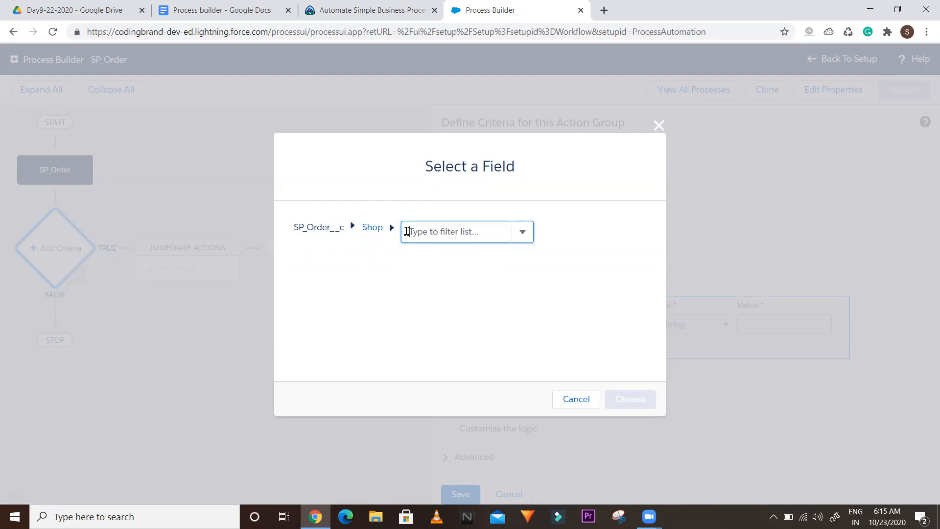
pyautogui.click(657, 127)
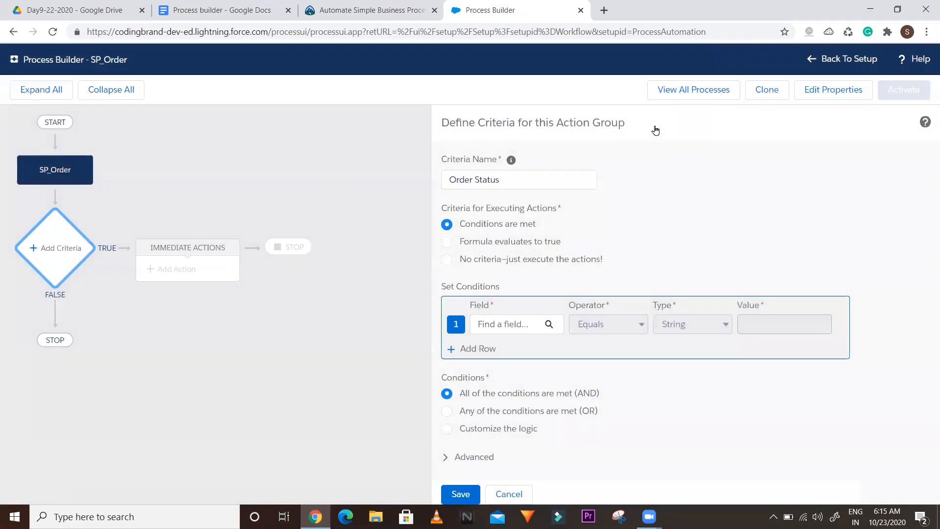
pyautogui.click(509, 322)
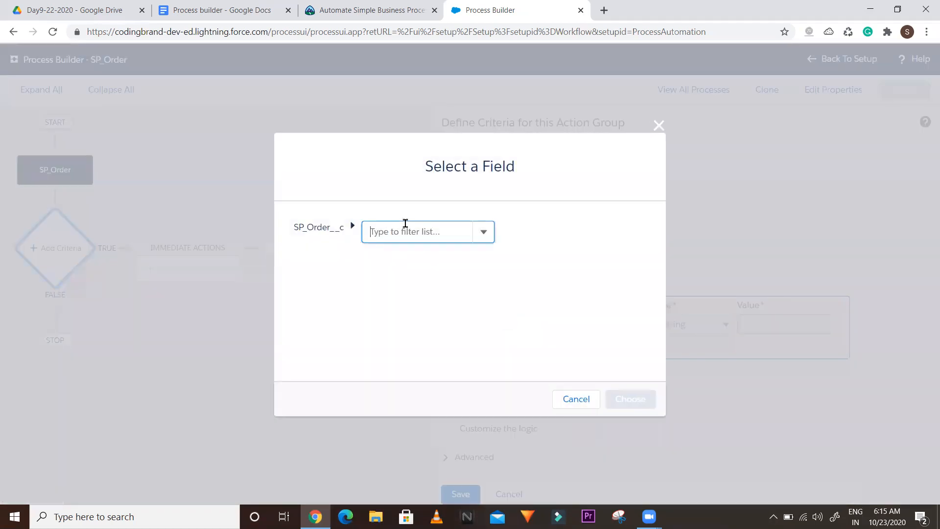
pyautogui.write('sta')
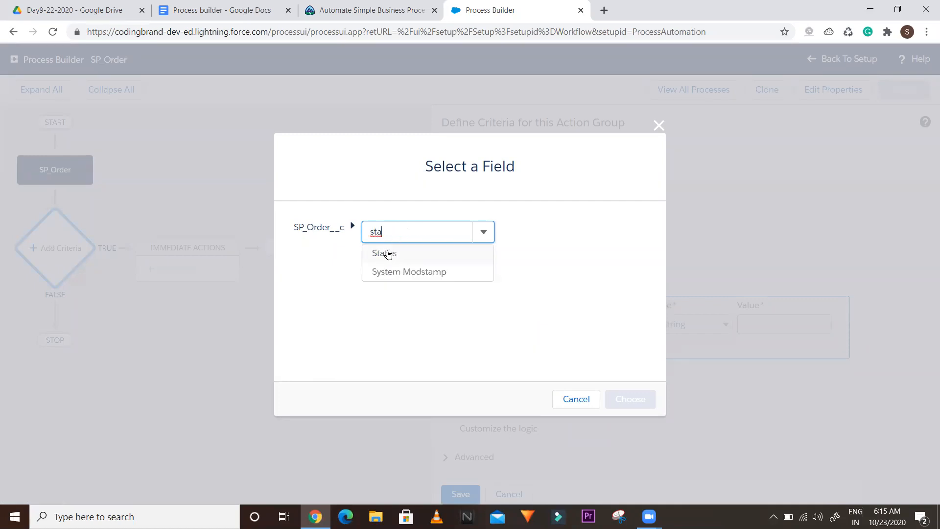
pyautogui.click(388, 253)
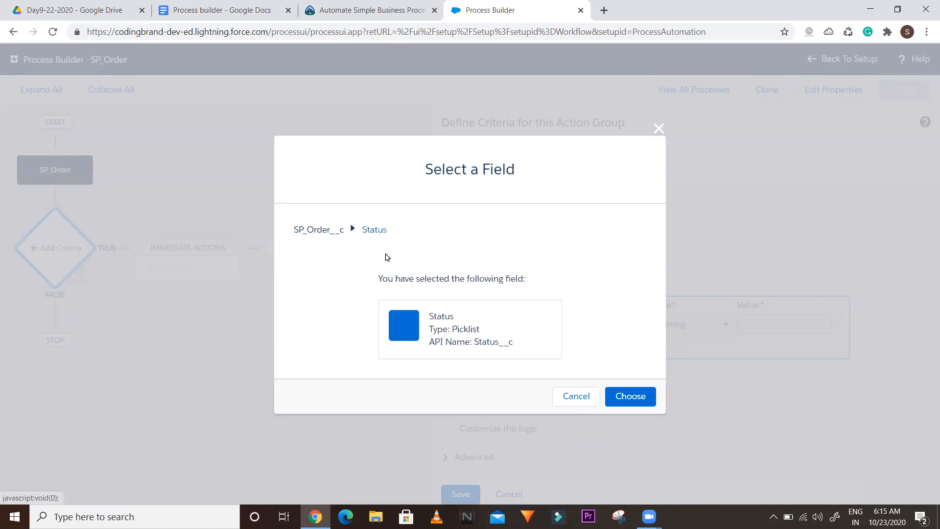
# Set the condition to Status equals Picklist value Draft, then switch Type to Field Reference
pyautogui.click(623, 396)
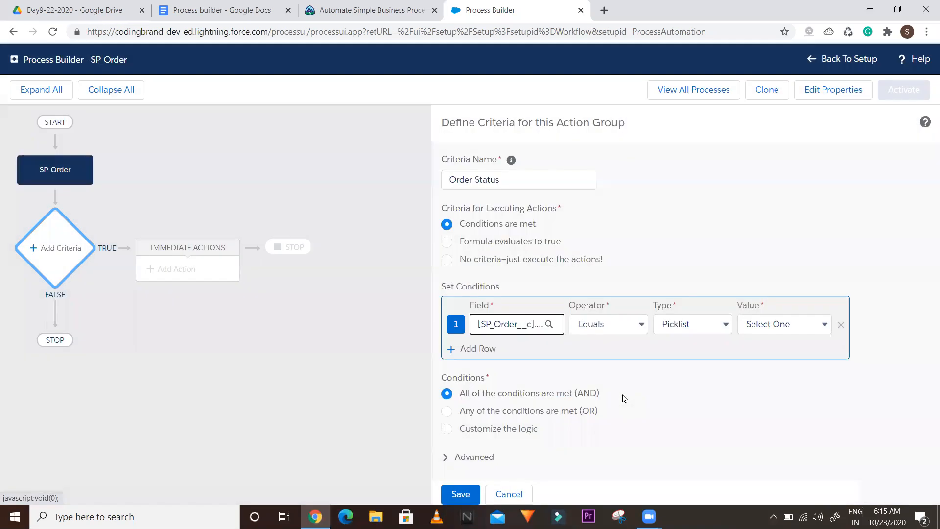
pyautogui.click(667, 327)
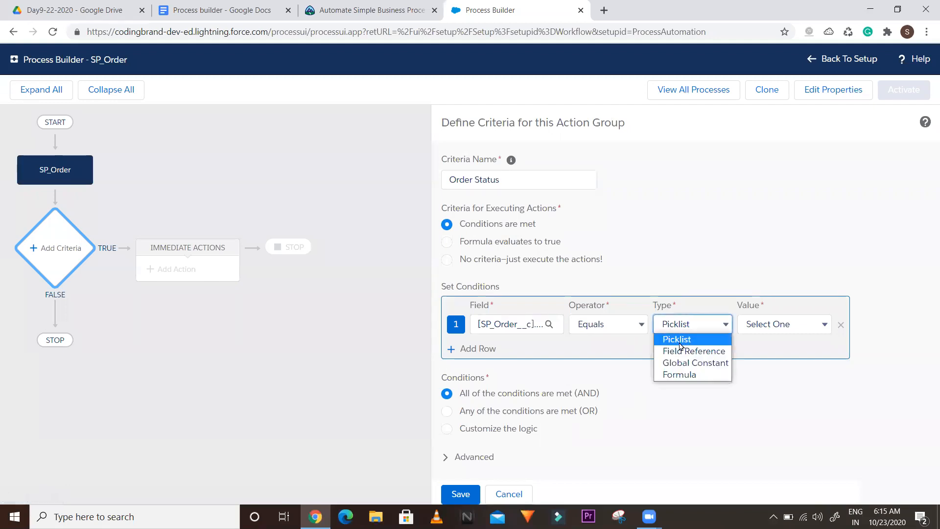
pyautogui.click(684, 342)
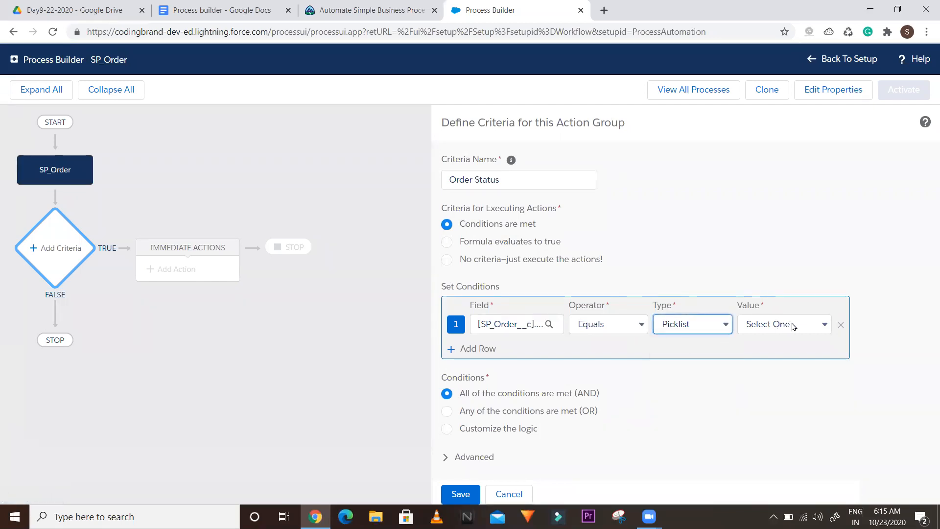
pyautogui.click(666, 331)
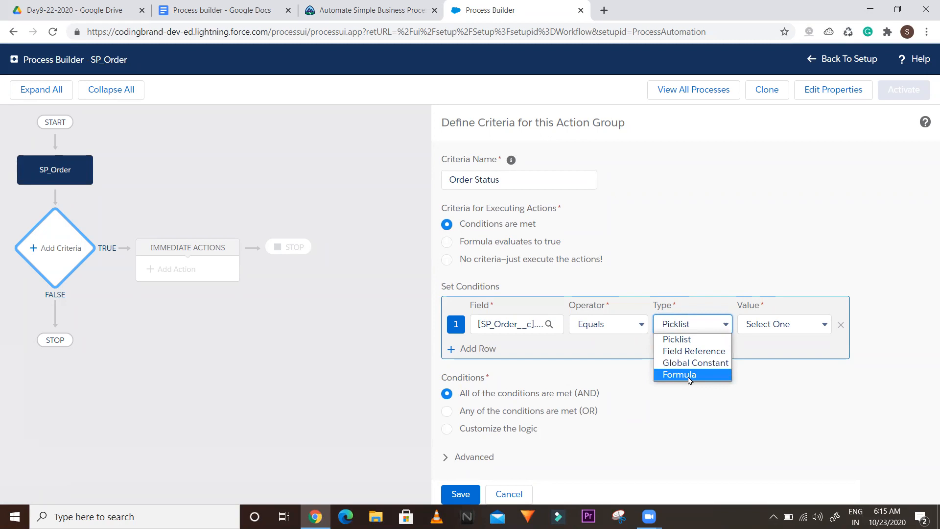
pyautogui.click(671, 341)
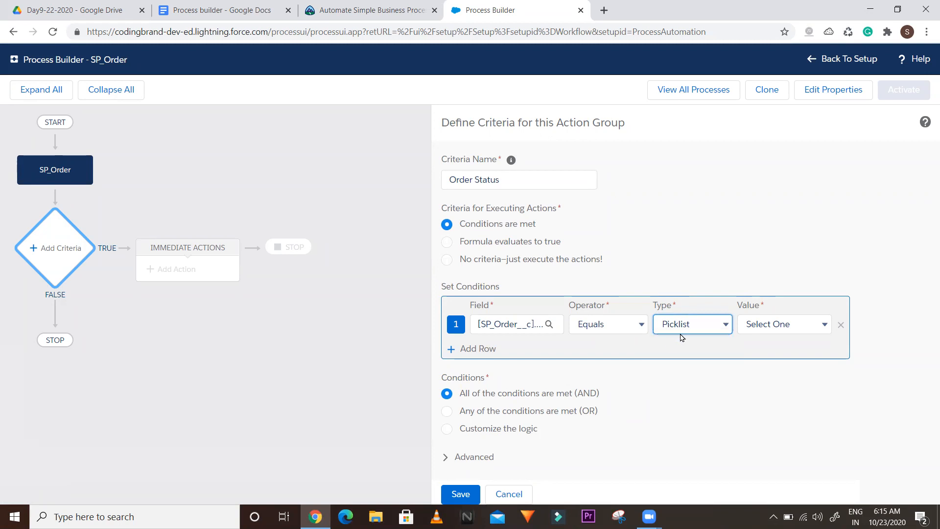
pyautogui.click(770, 324)
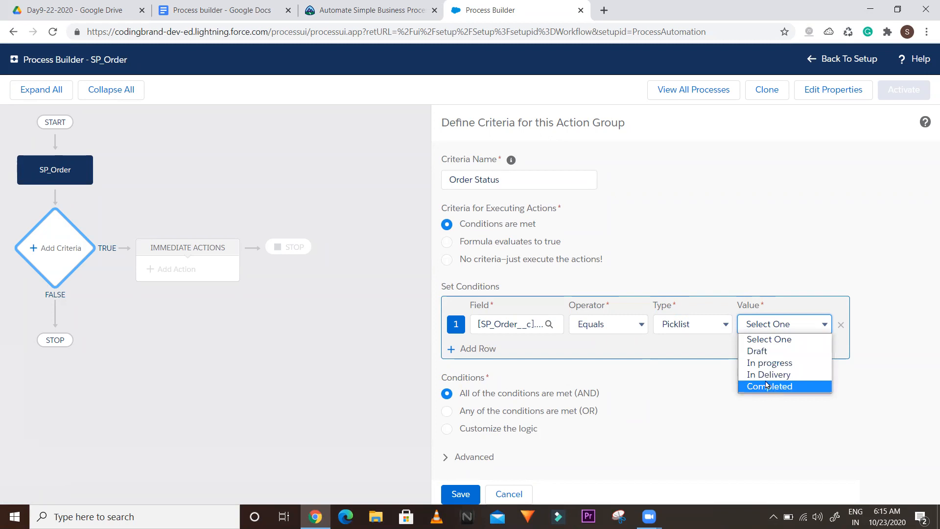
pyautogui.click(764, 352)
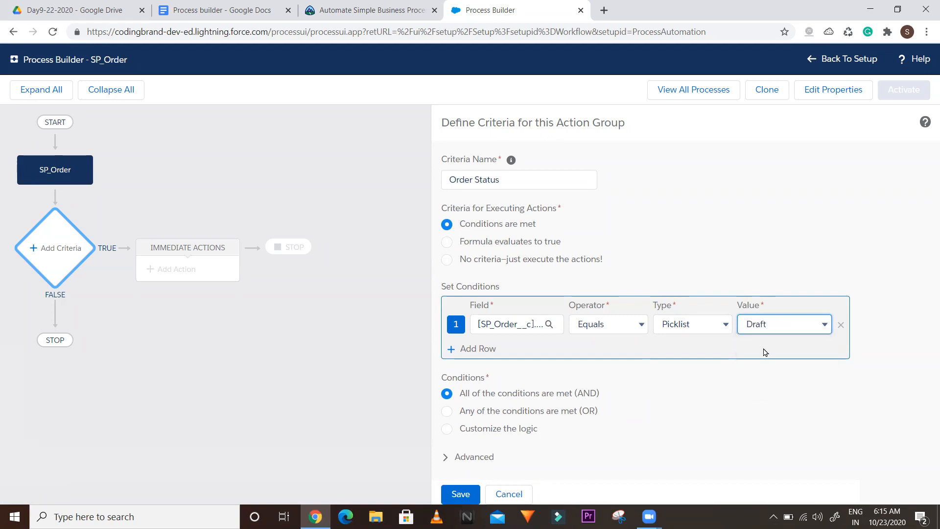
pyautogui.click(699, 332)
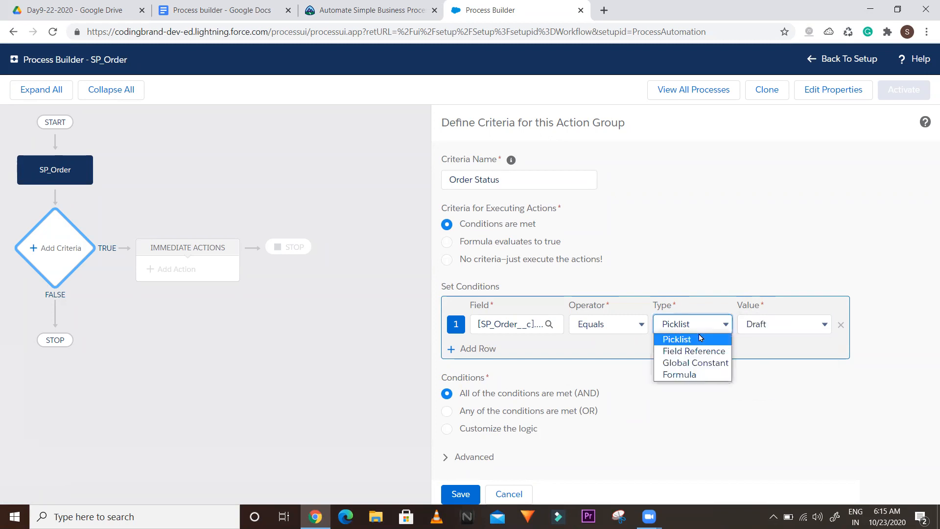
pyautogui.click(676, 351)
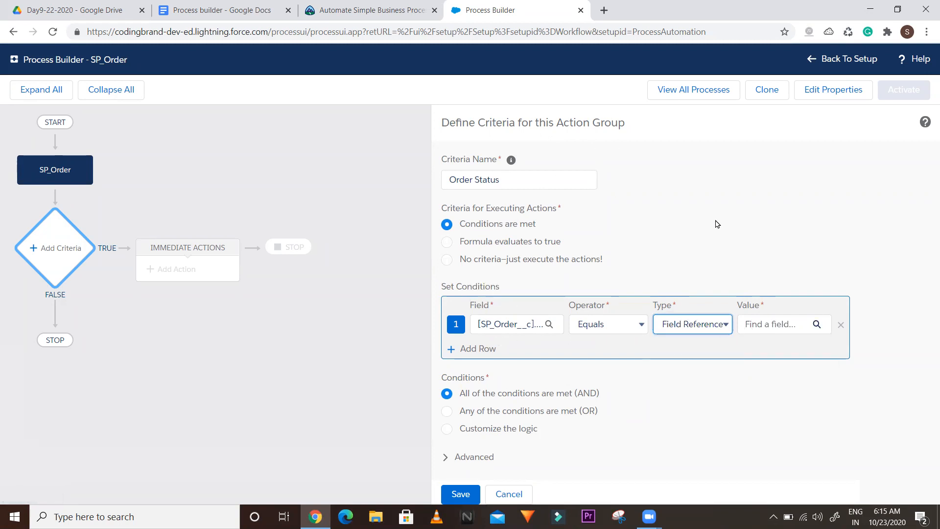
# Try Field Reference, the Null global constant, and a Formula as the first condition's value
pyautogui.click(816, 327)
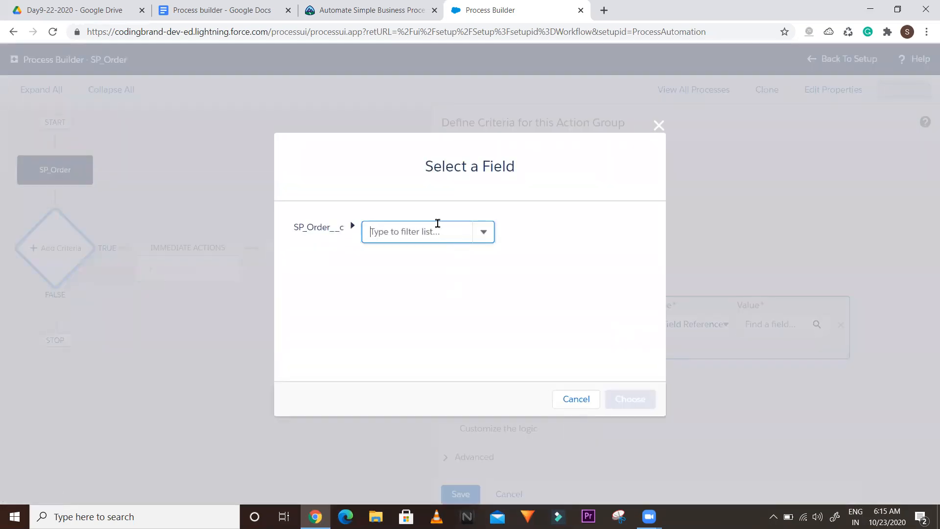
pyautogui.click(437, 222)
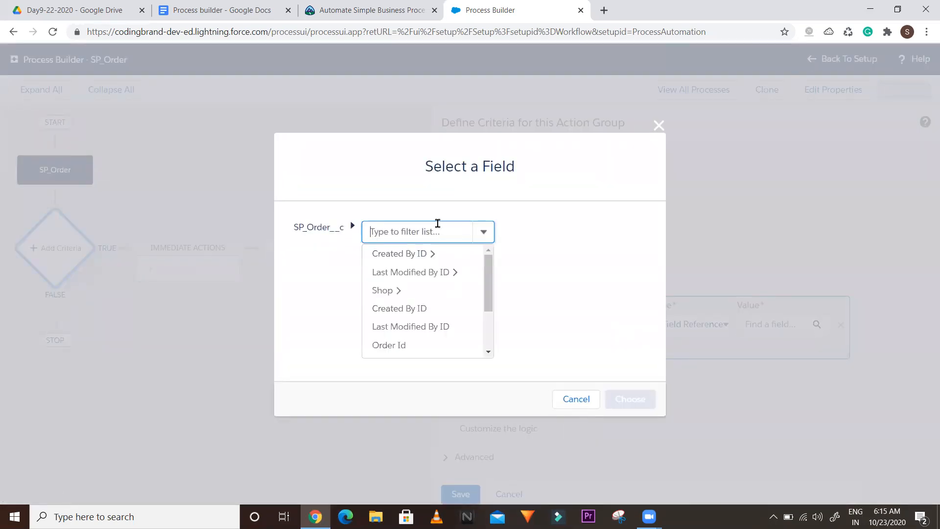
pyautogui.click(657, 127)
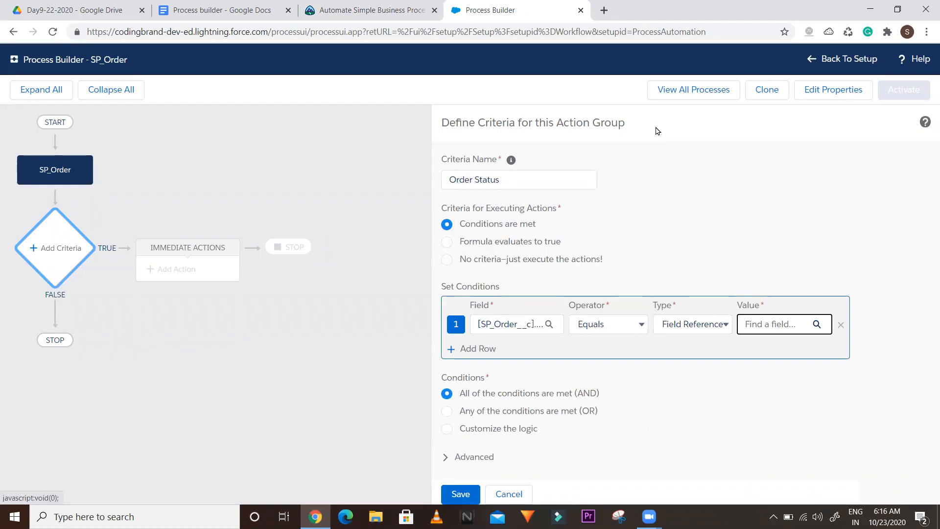
pyautogui.click(667, 321)
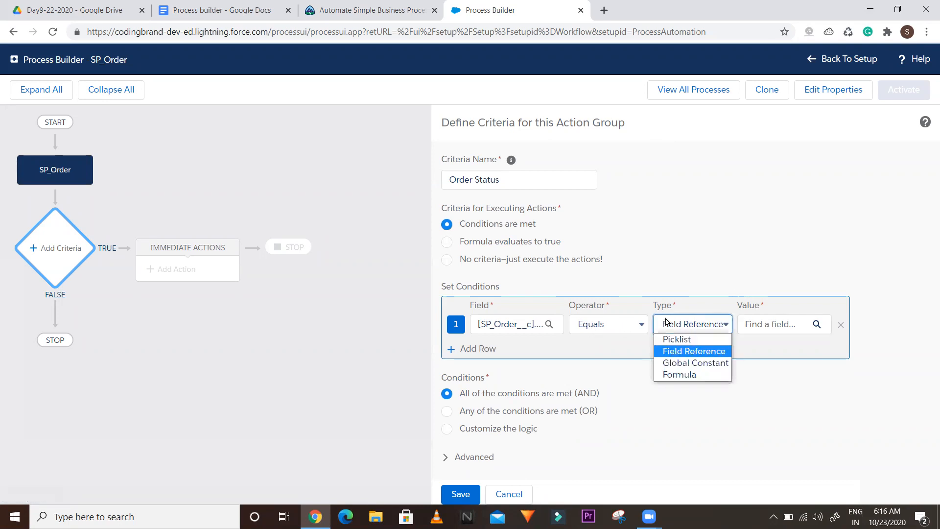
pyautogui.click(678, 363)
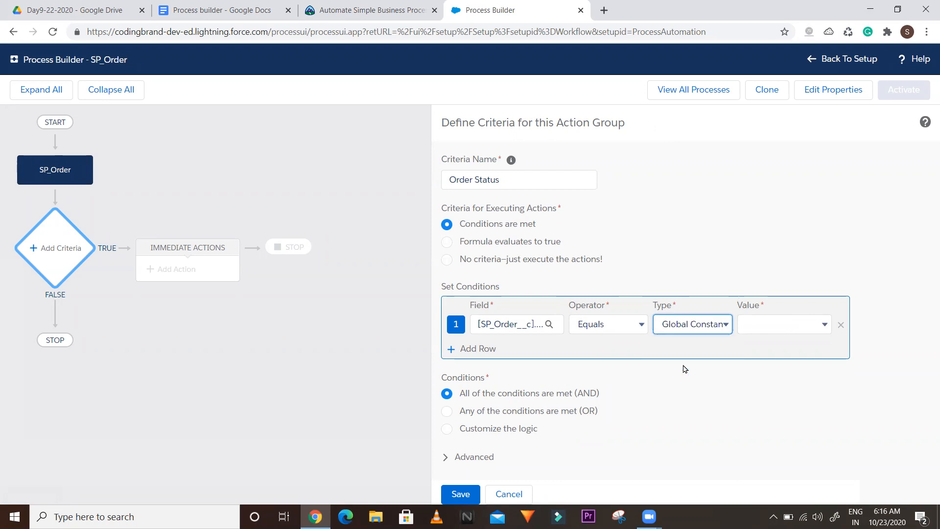
pyautogui.click(780, 327)
pyautogui.click(774, 351)
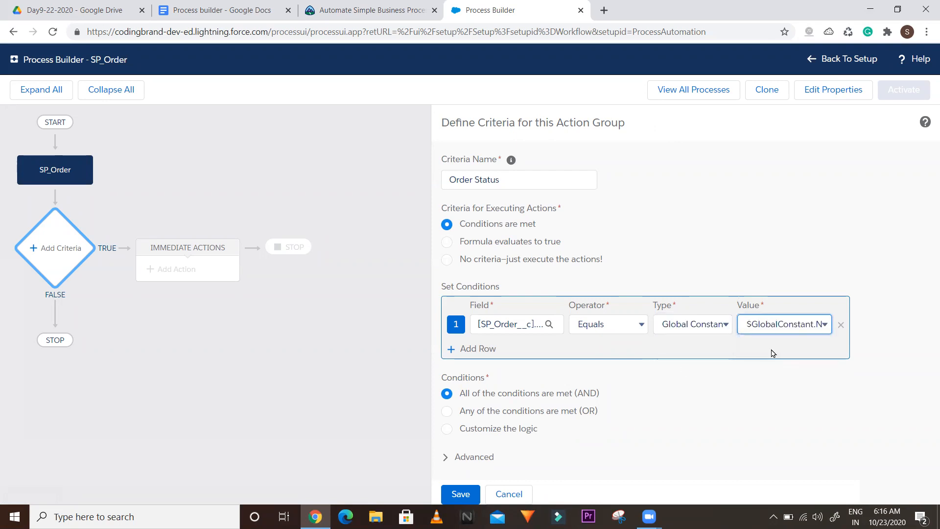
pyautogui.click(775, 329)
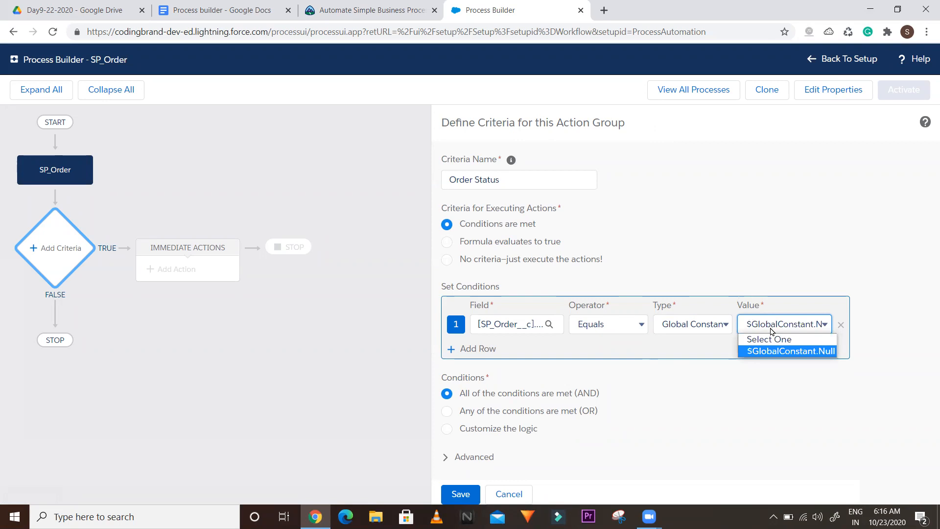
pyautogui.click(760, 341)
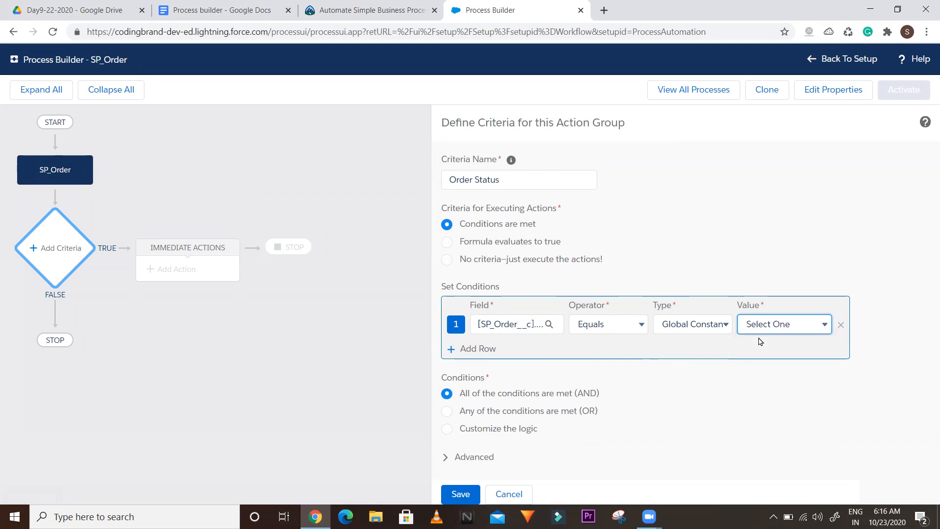
pyautogui.click(714, 325)
pyautogui.click(678, 374)
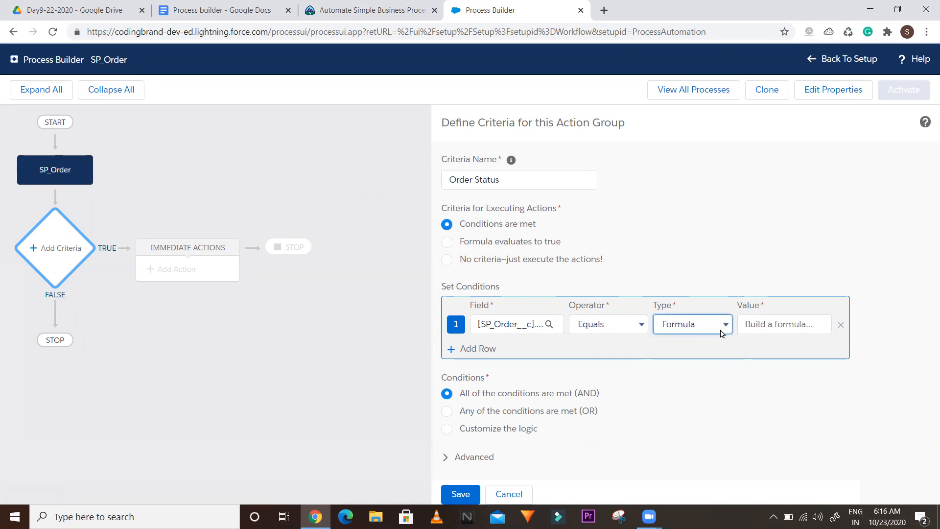
pyautogui.click(753, 325)
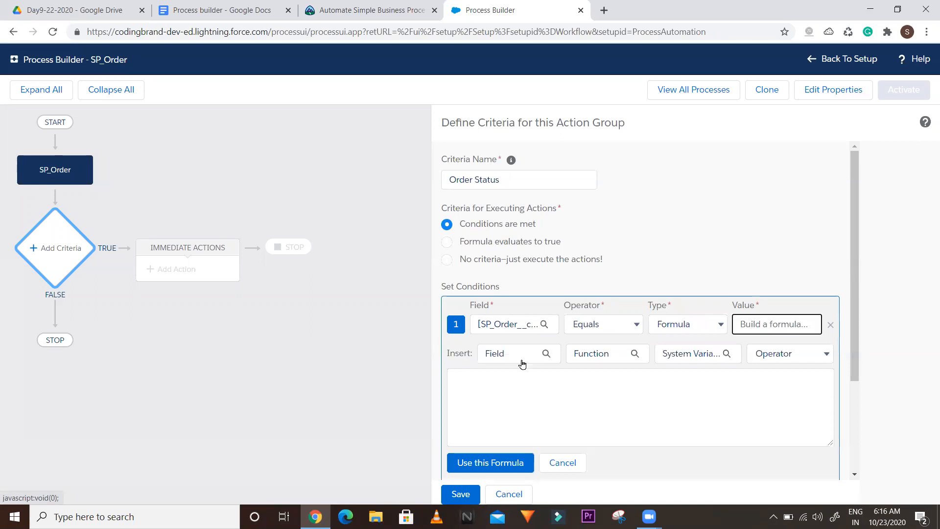
# Return the first condition to Picklist value Draft and add a second condition row
pyautogui.click(690, 327)
pyautogui.click(671, 339)
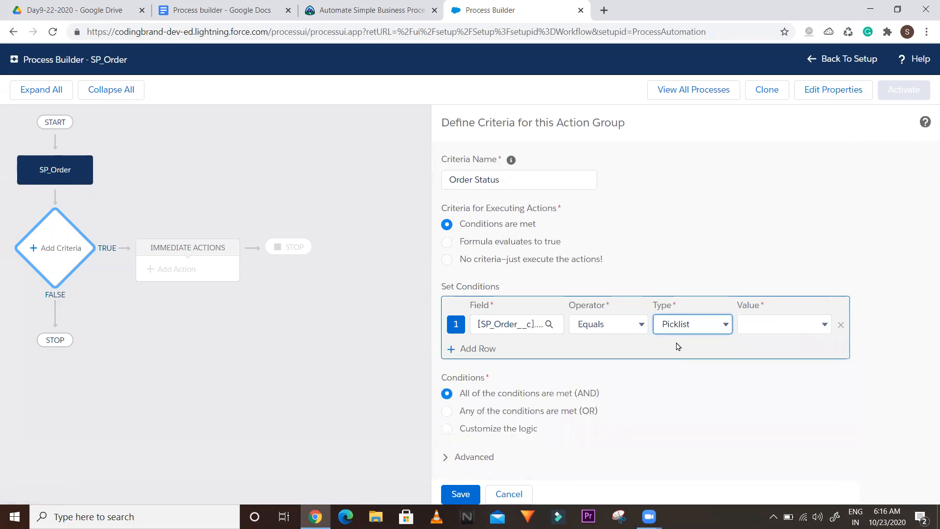
pyautogui.click(769, 331)
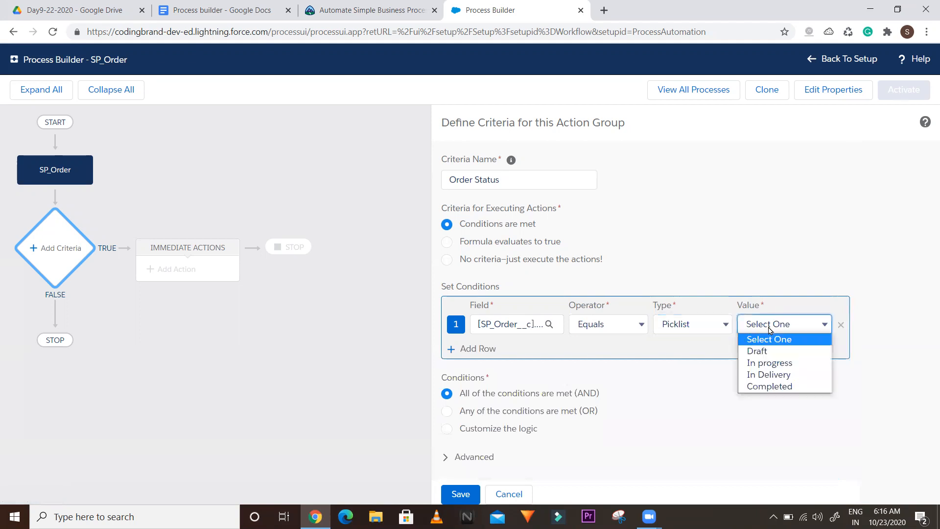
pyautogui.click(759, 351)
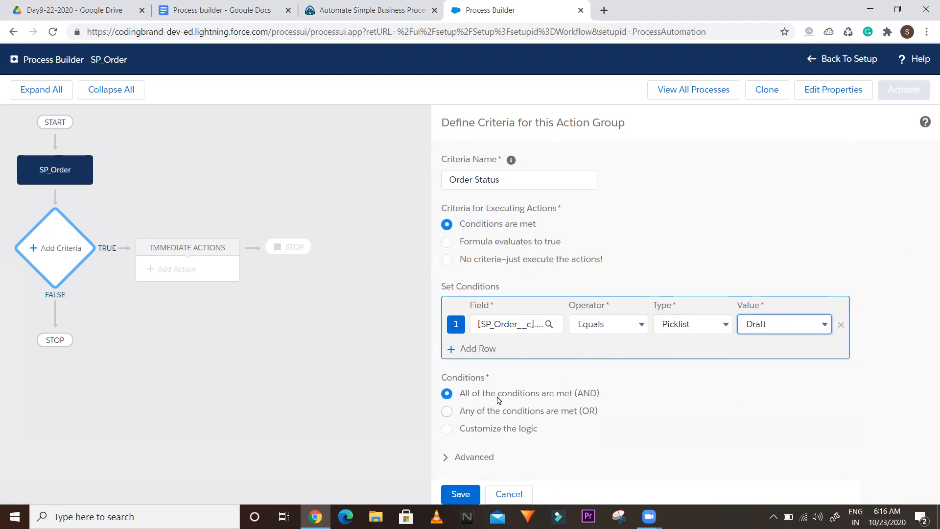
pyautogui.click(465, 352)
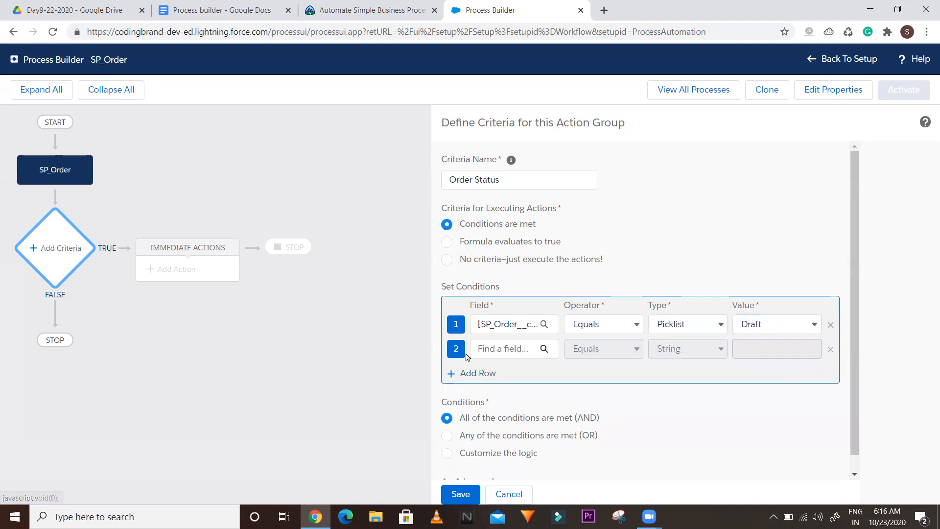
# Set the second condition to Shop > type equals Agriculture and save the Order Status criteria
pyautogui.click(543, 351)
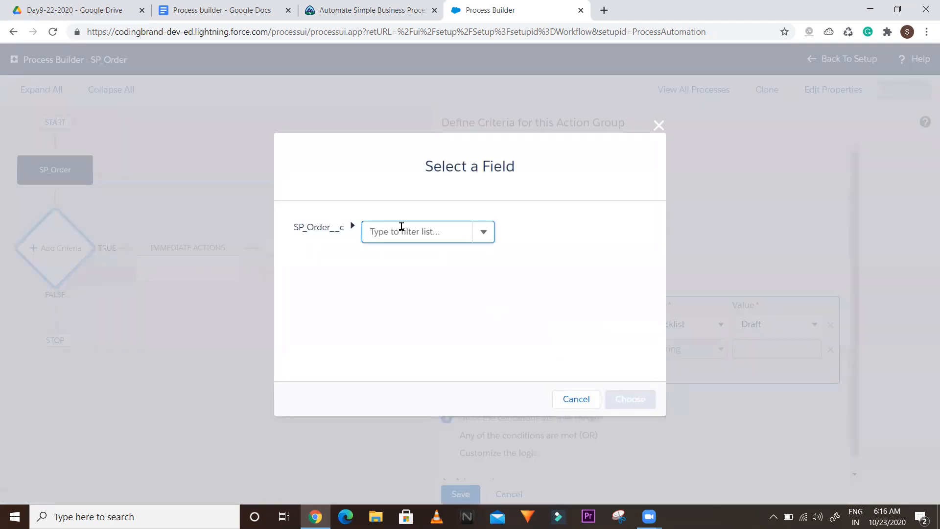
pyautogui.write('s')
pyautogui.press('BackSpace')
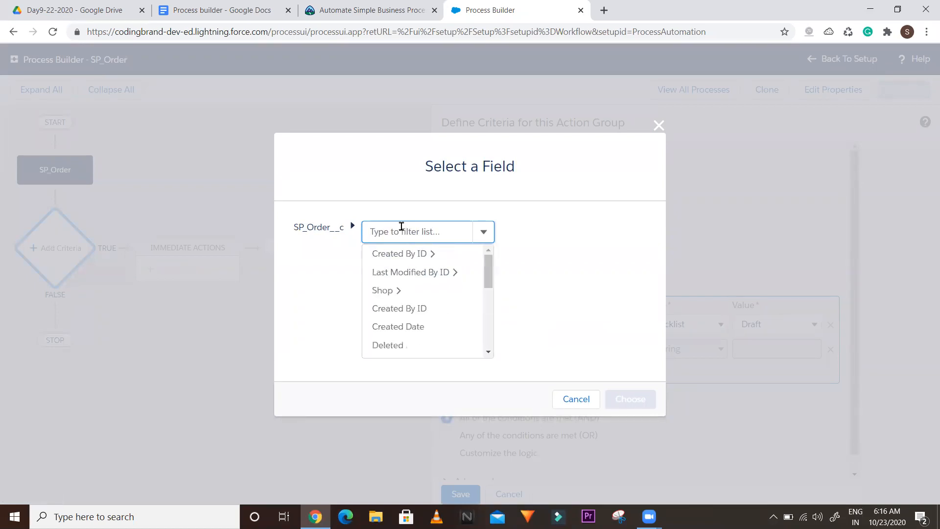
pyautogui.click(398, 292)
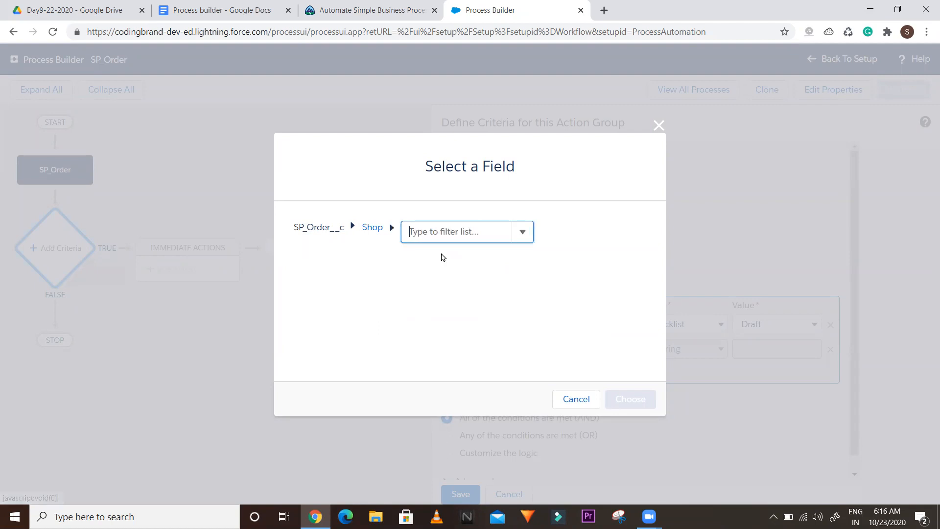
pyautogui.write('ty')
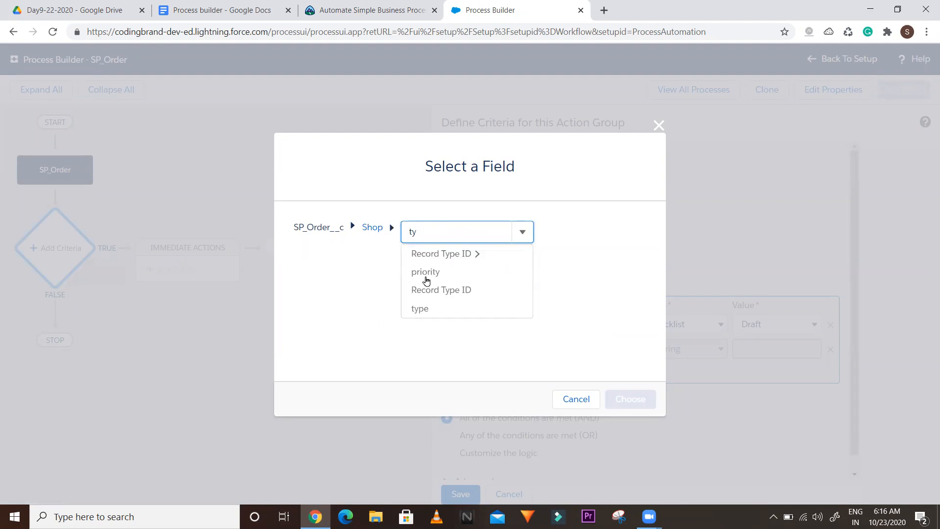
pyautogui.click(428, 309)
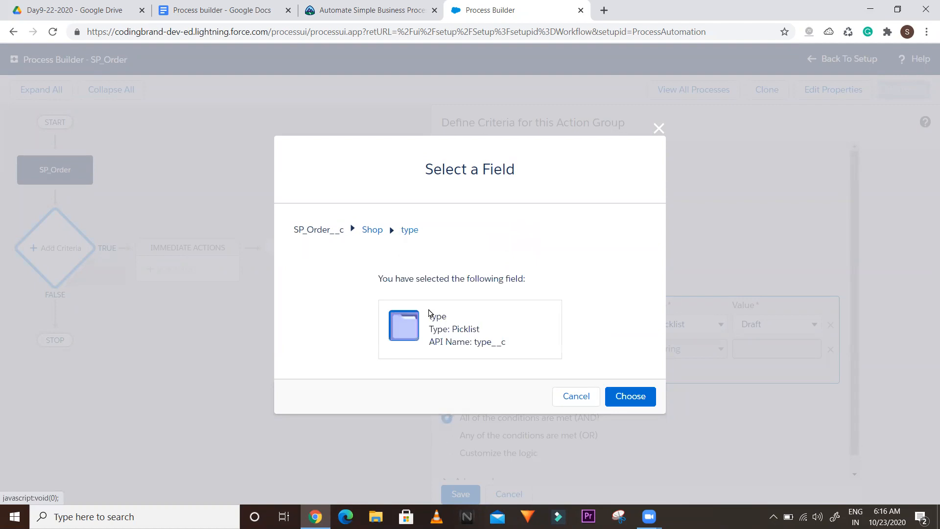
pyautogui.click(618, 400)
pyautogui.click(753, 351)
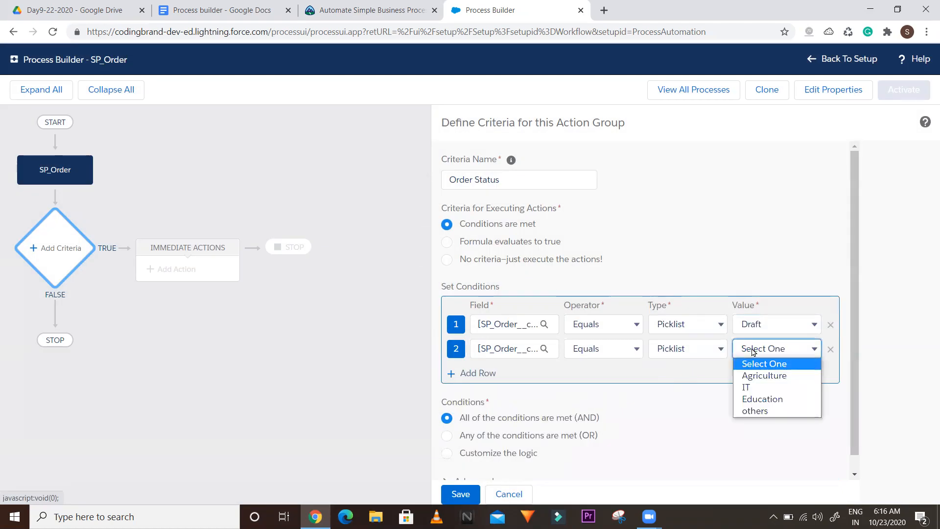
pyautogui.click(753, 375)
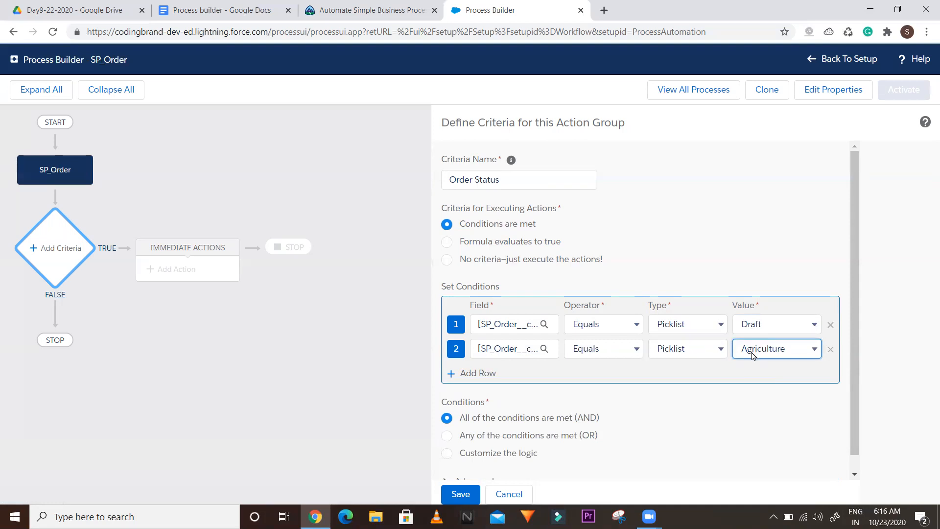
pyautogui.click(444, 486)
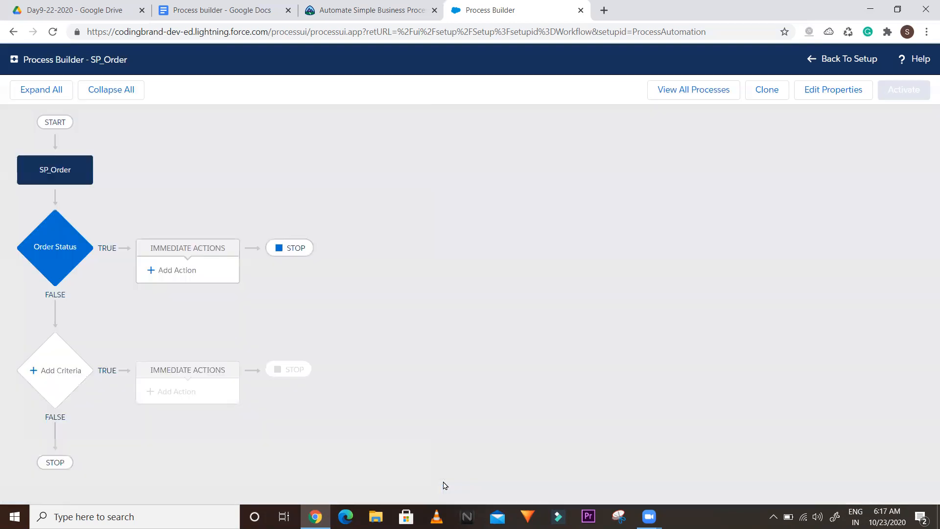
# Switch Order Status to 'No criteria—just execute the actions!' and save the criteria
pyautogui.click(44, 246)
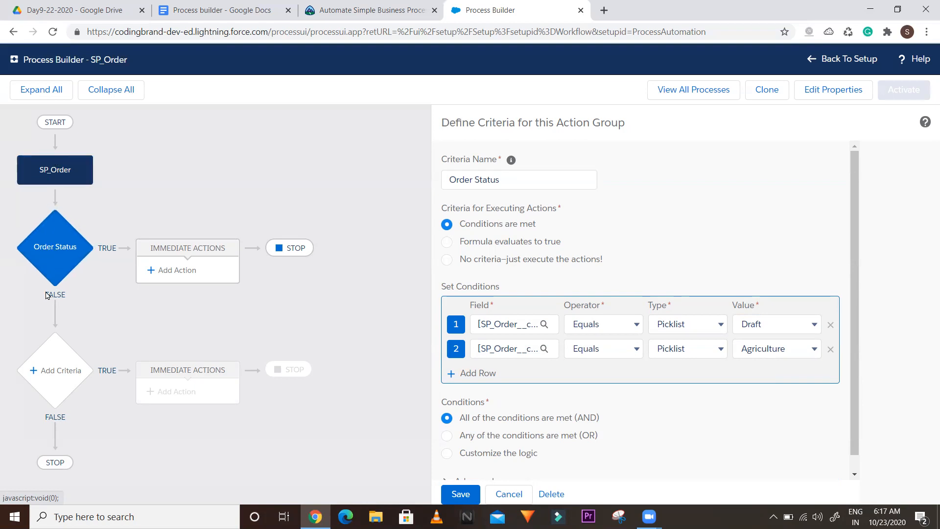
pyautogui.click(446, 259)
pyautogui.click(446, 224)
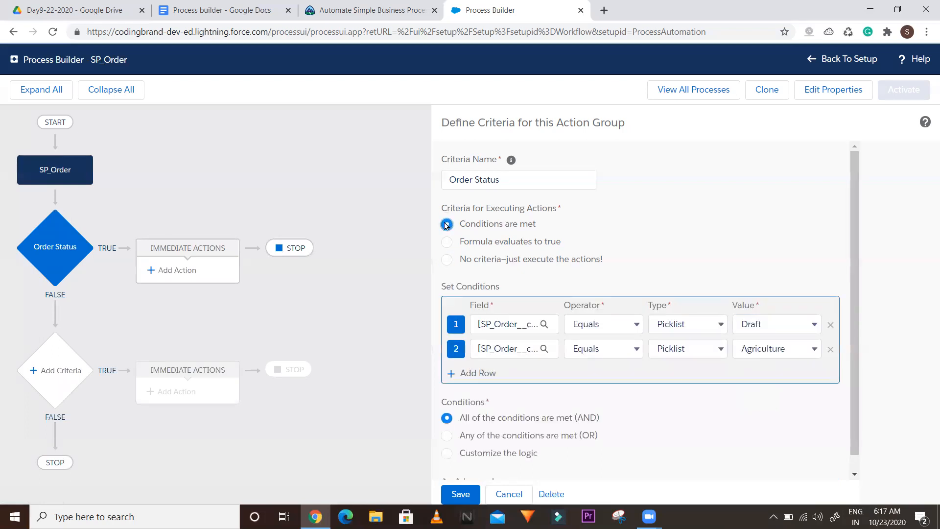
pyautogui.click(446, 264)
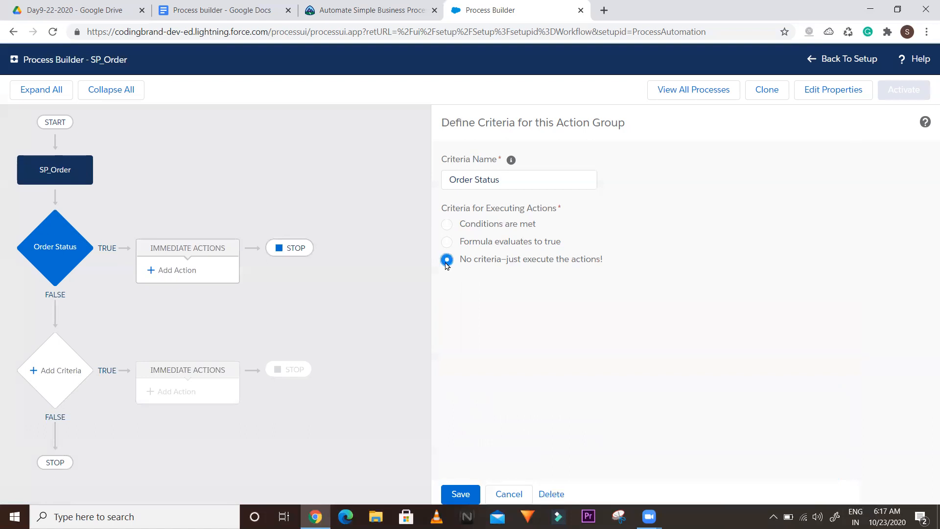
pyautogui.click(455, 487)
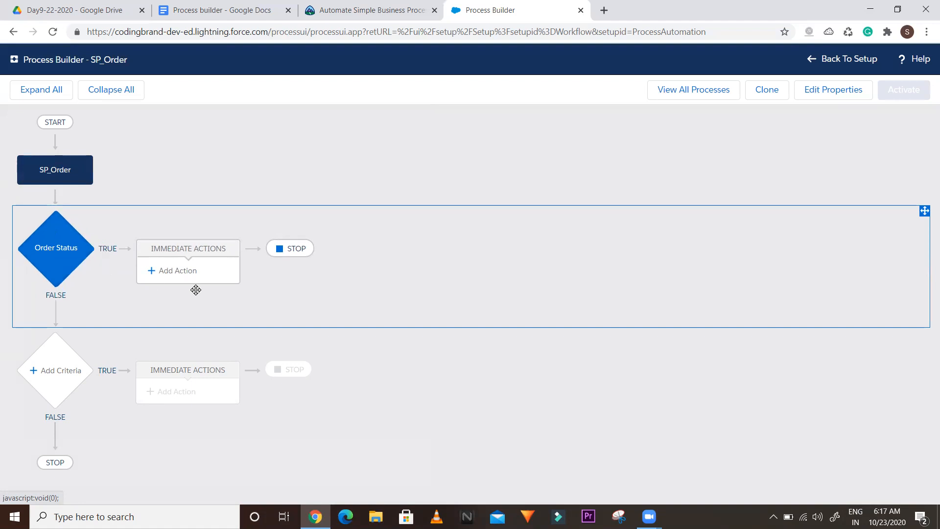
# Add an action for Order Status and try Apex, browsing its name and class fields
pyautogui.click(166, 274)
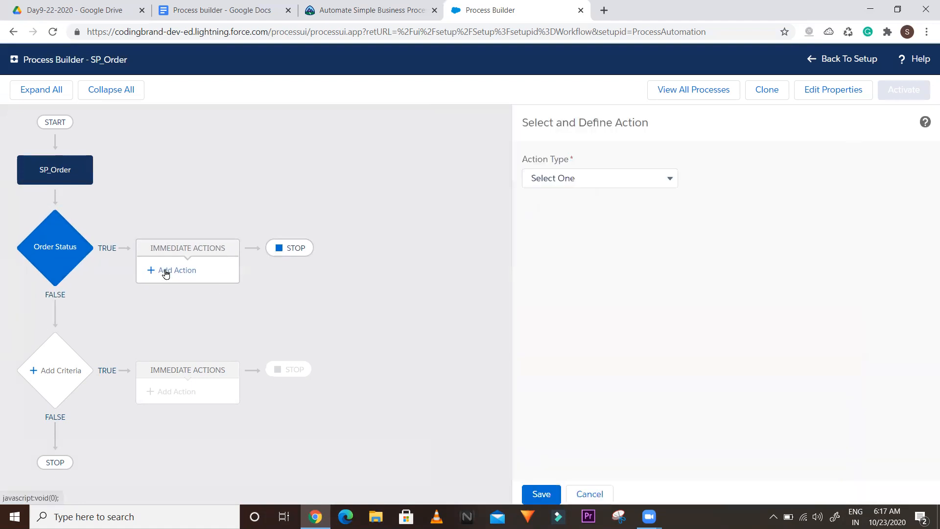
pyautogui.click(563, 182)
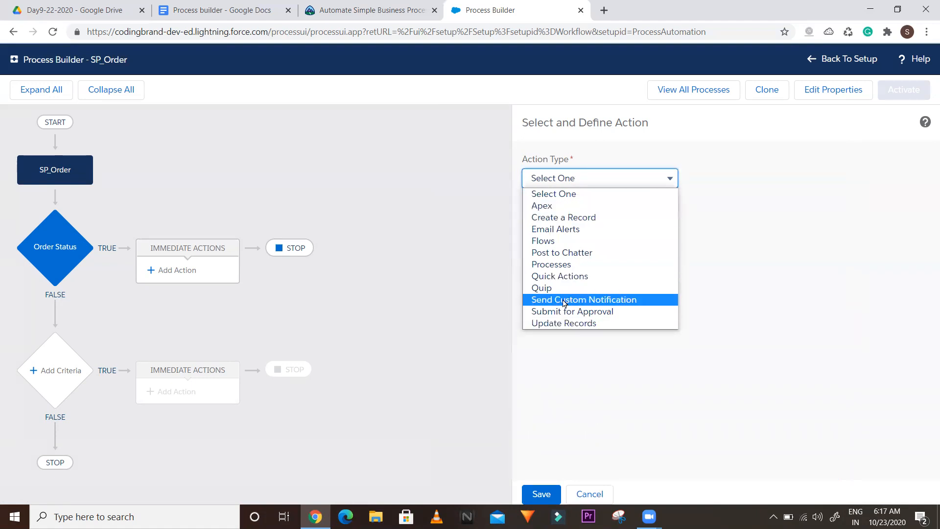
pyautogui.click(551, 211)
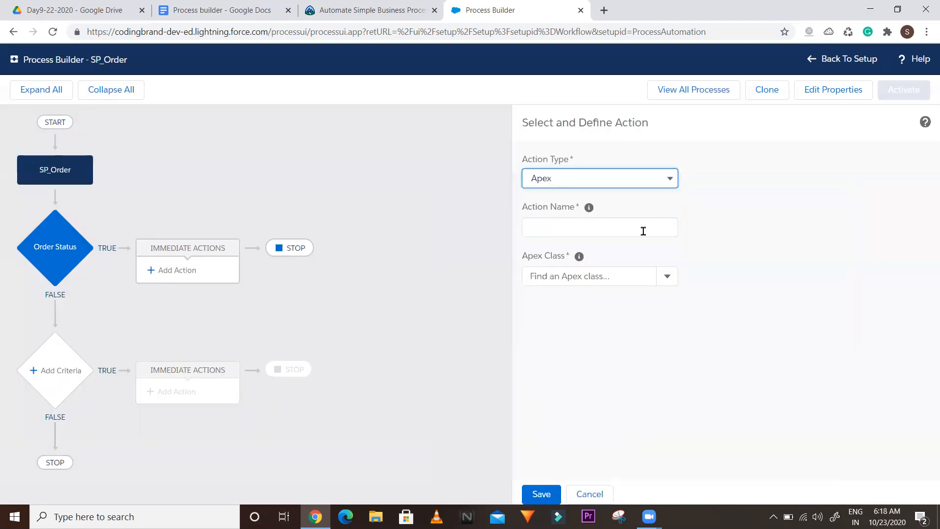
pyautogui.click(567, 231)
pyautogui.click(552, 274)
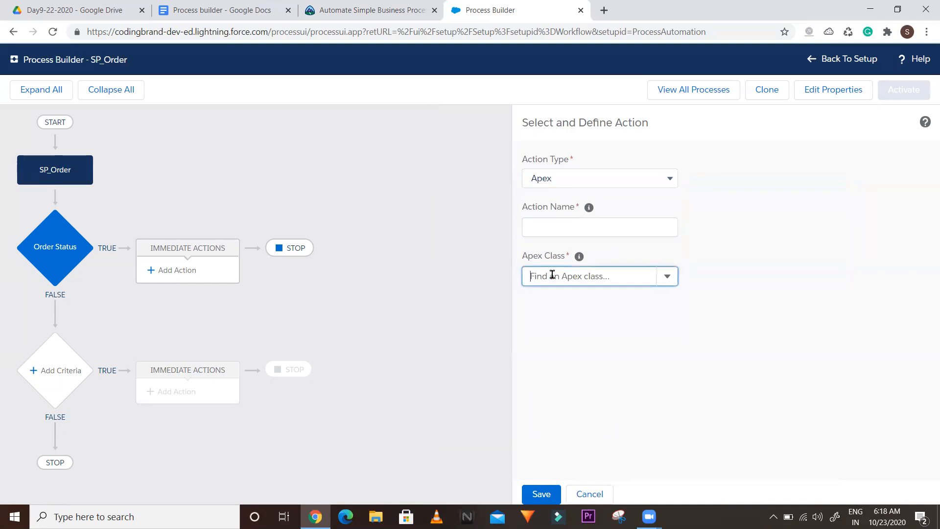
pyautogui.click(539, 227)
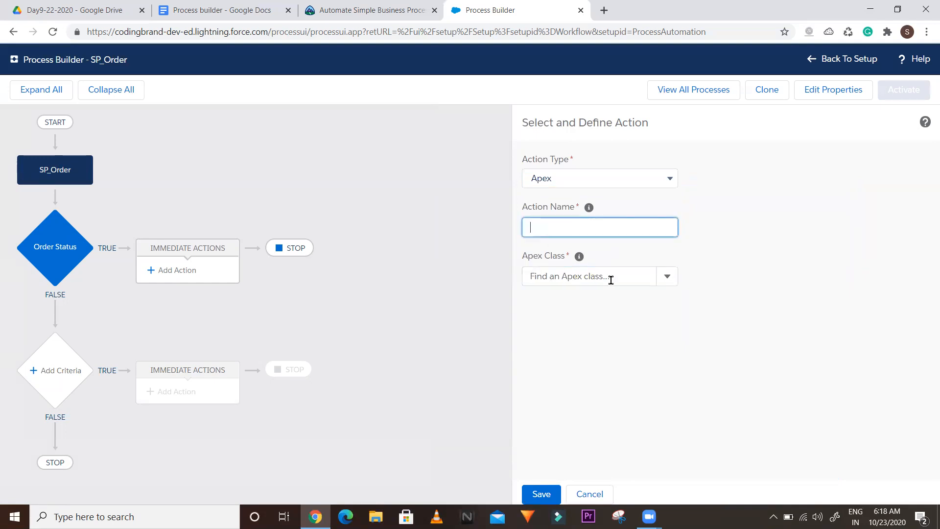
pyautogui.click(551, 282)
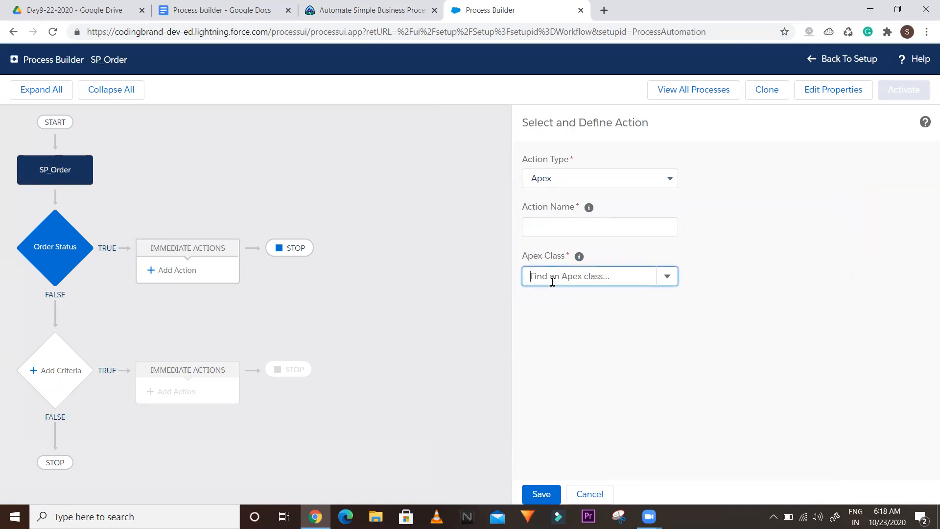
# Switch the action type to Create a Record and show the available record types
pyautogui.click(556, 181)
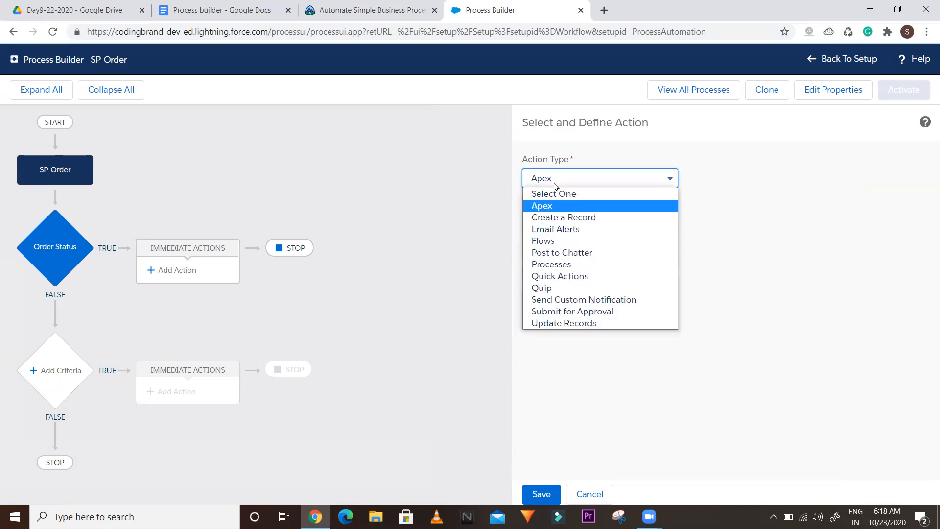
pyautogui.click(542, 221)
pyautogui.click(553, 270)
pyautogui.click(666, 277)
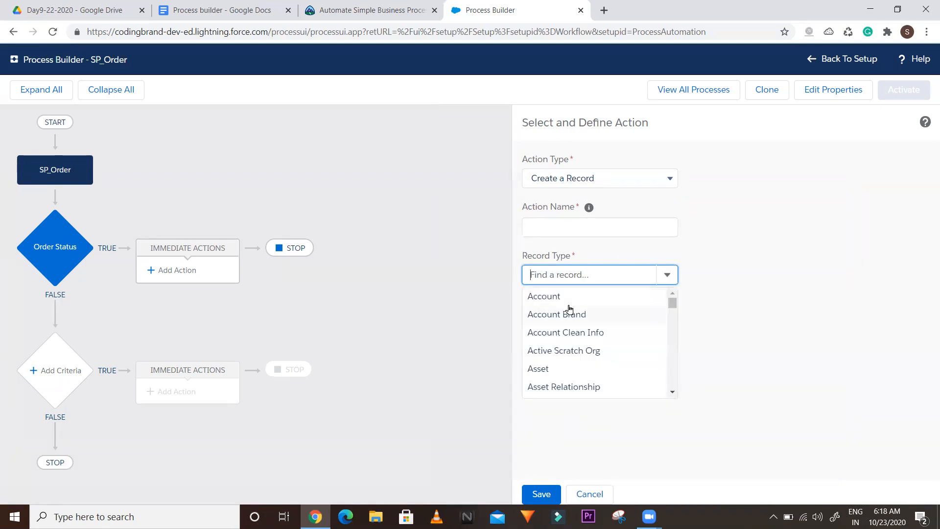
pyautogui.moveTo(672, 303); pyautogui.dragTo(669, 275)
# Add '1. Apex' as the first numbered note and start a second list item
pyautogui.click(214, 10)
pyautogui.press('Return')
pyautogui.press('Return')
pyautogui.write('1. Apex')
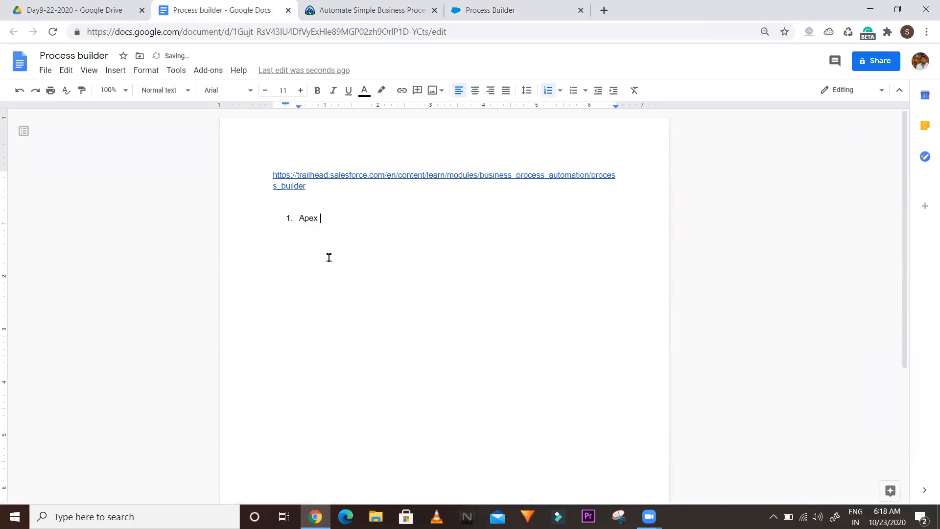
pyautogui.press('Return')
# After checking the action type list, type 'Record creations' as the second list item
pyautogui.click(504, 9)
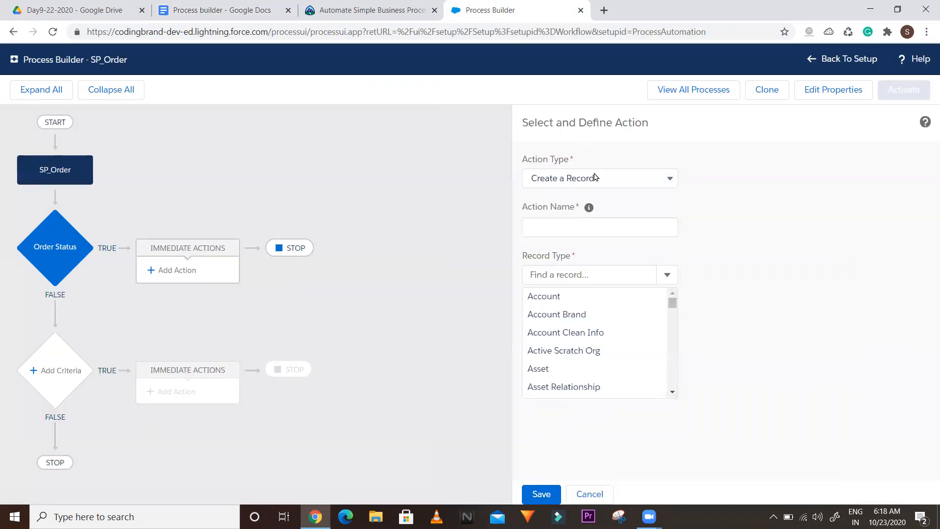
pyautogui.click(595, 179)
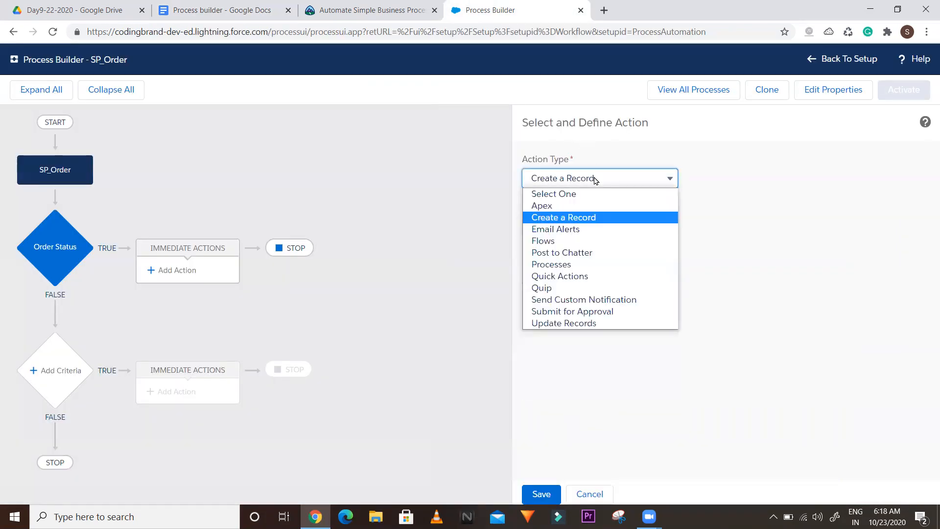
pyautogui.click(257, 5)
pyautogui.write('Re')
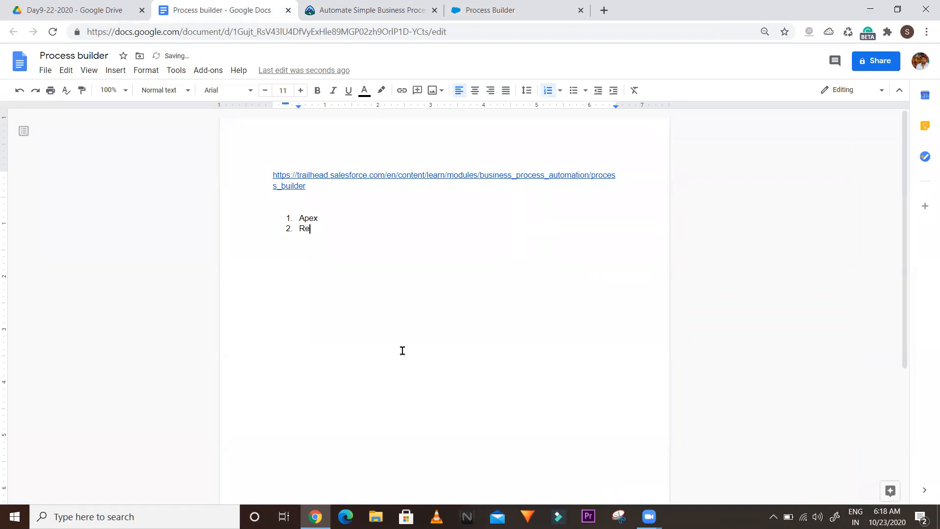
pyautogui.write('cord creations')
pyautogui.click(387, 4)
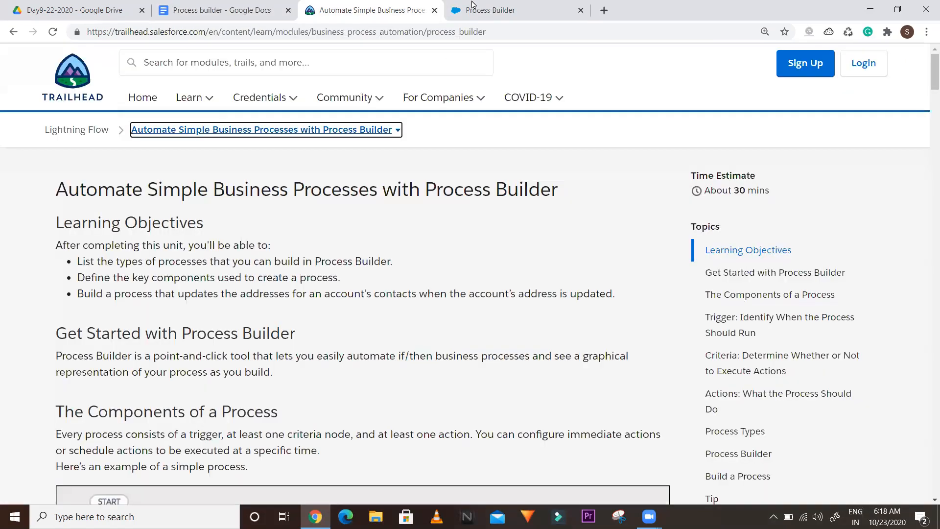
pyautogui.click(484, 7)
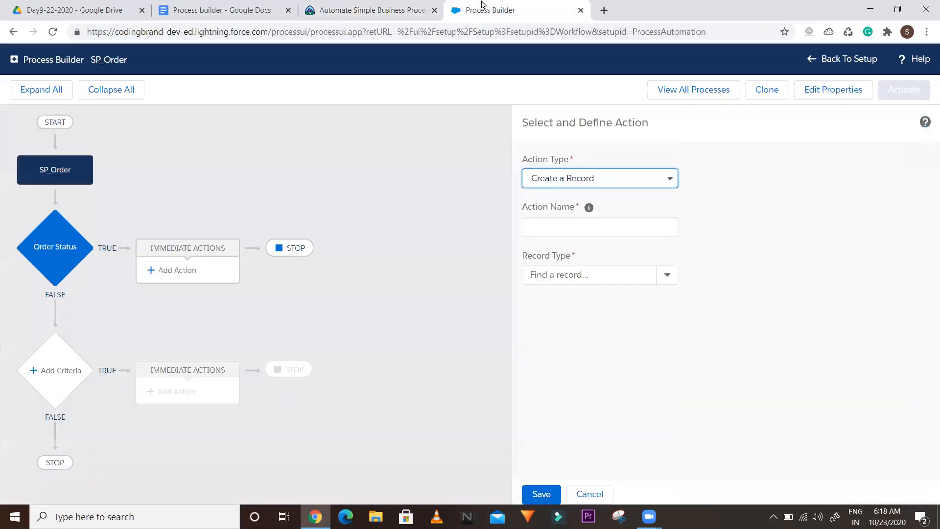
# Create a record of type Account, adding a field value row set to Active
pyautogui.click(666, 283)
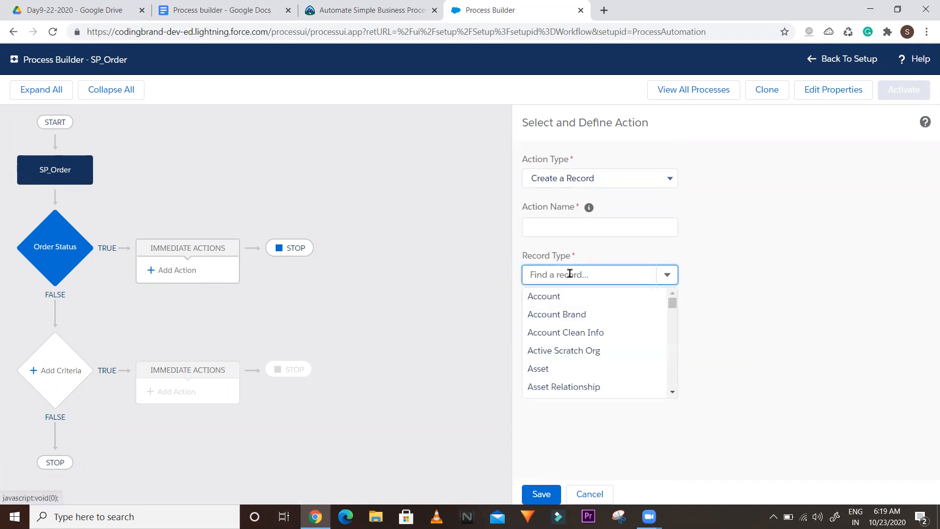
pyautogui.click(550, 299)
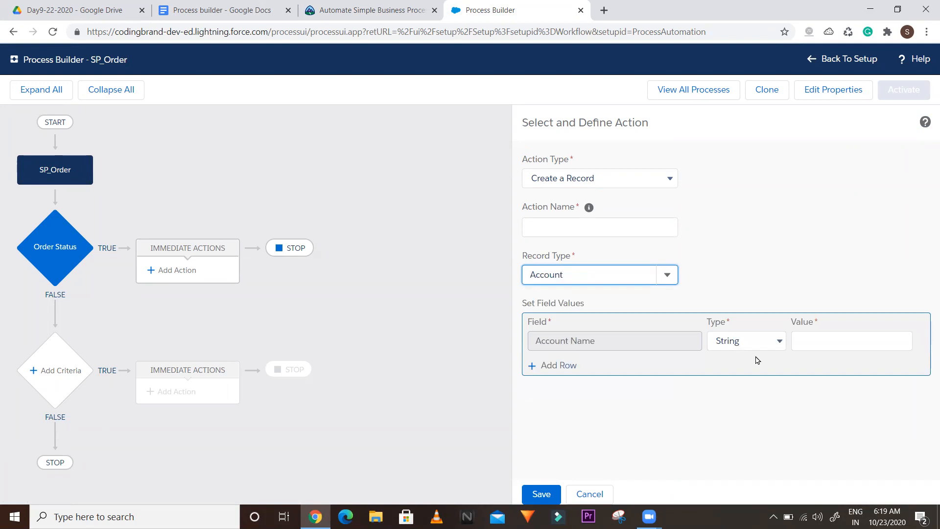
pyautogui.click(808, 343)
pyautogui.click(563, 367)
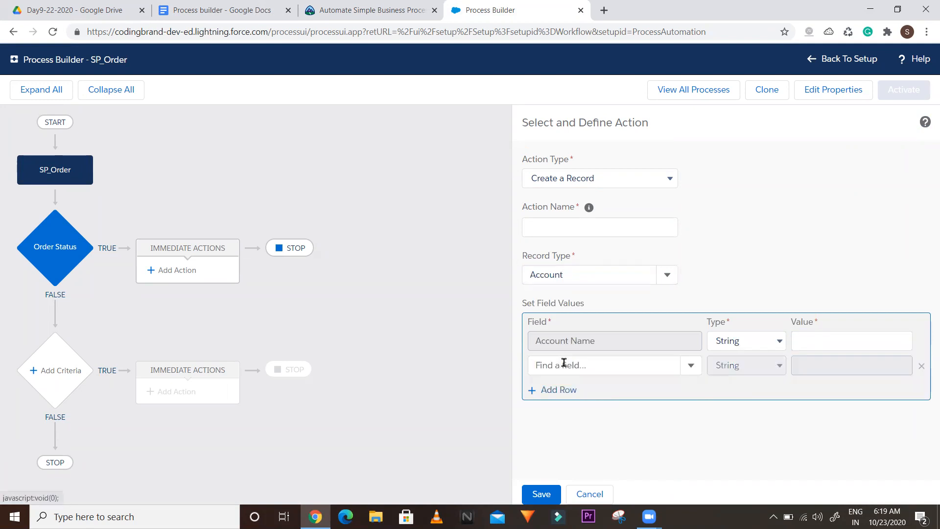
pyautogui.click(688, 368)
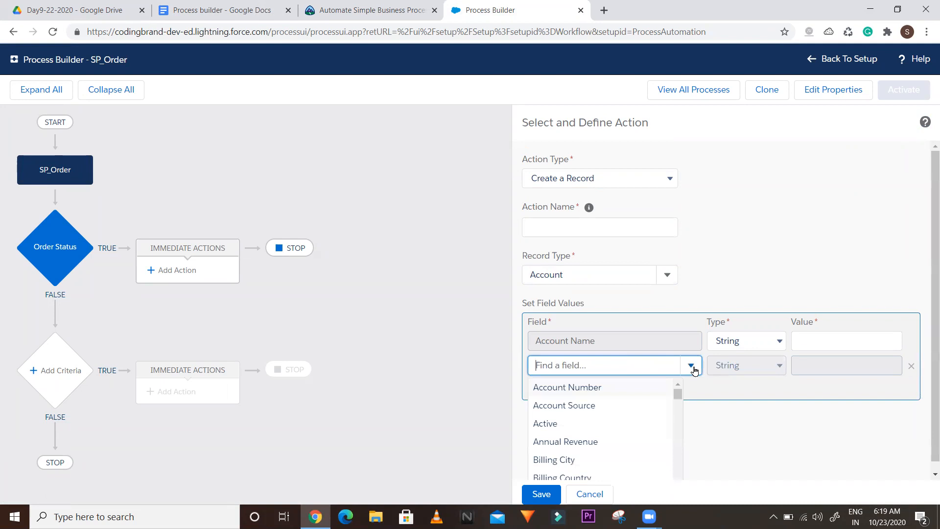
pyautogui.click(546, 422)
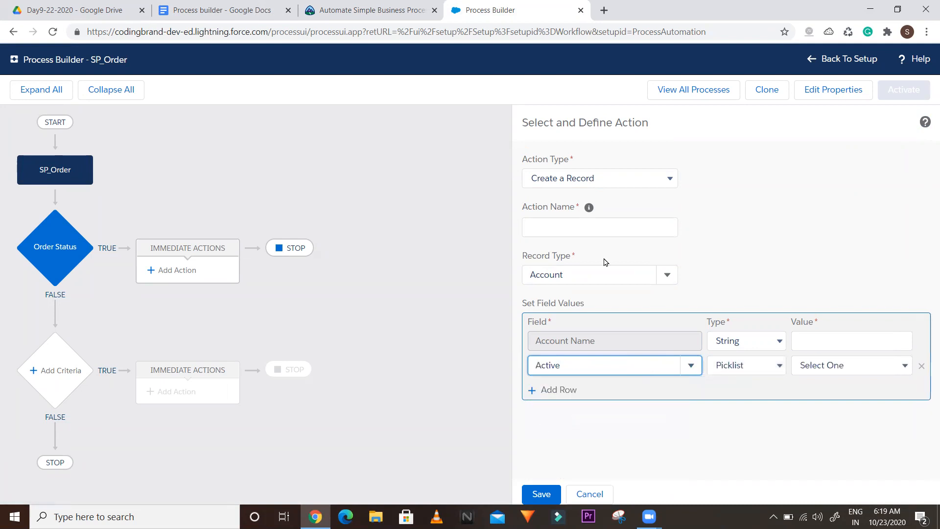
# Change the action type to Email Alerts
pyautogui.click(578, 183)
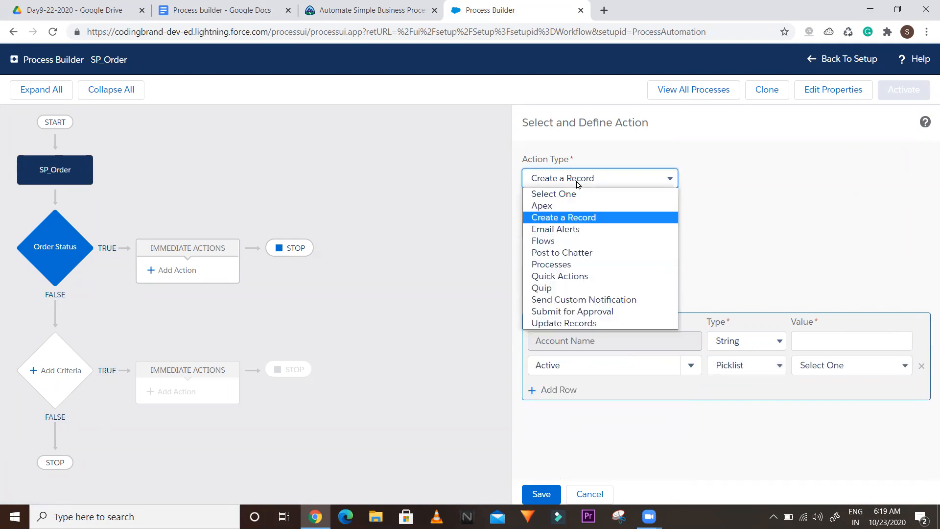
pyautogui.click(546, 228)
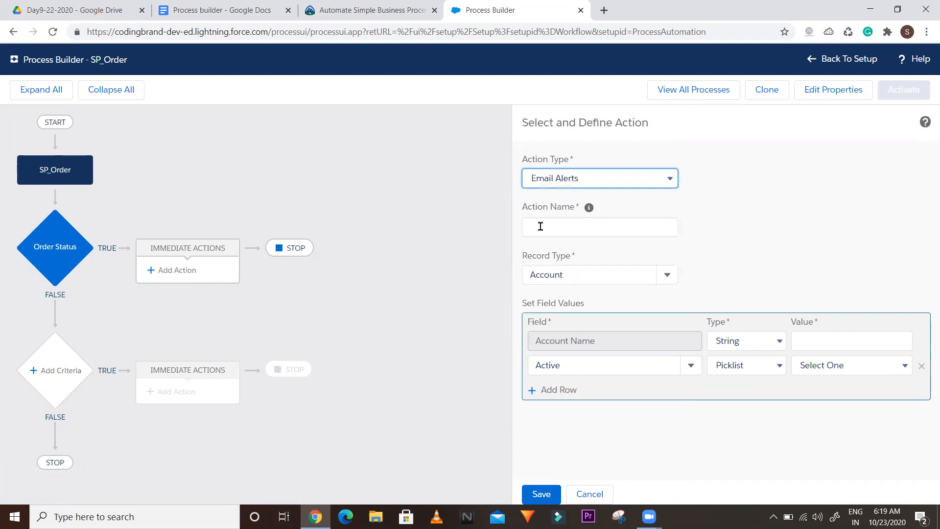
pyautogui.click(246, 13)
# Add bold 'email alerts' as item 3, undoing a trial yellow colour, and start item 4
pyautogui.press('Return')
pyautogui.write('email')
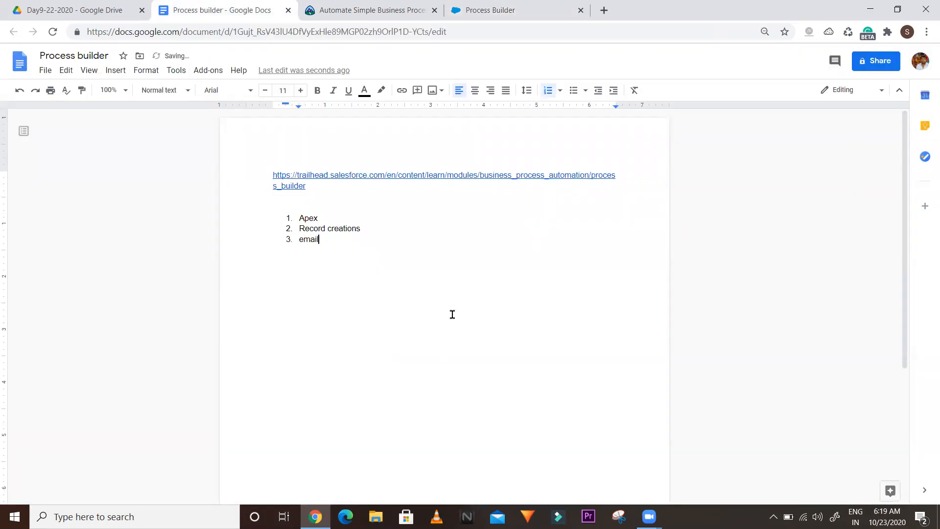
pyautogui.write(' alerts')
pyautogui.moveTo(344, 240); pyautogui.dragTo(299, 240)
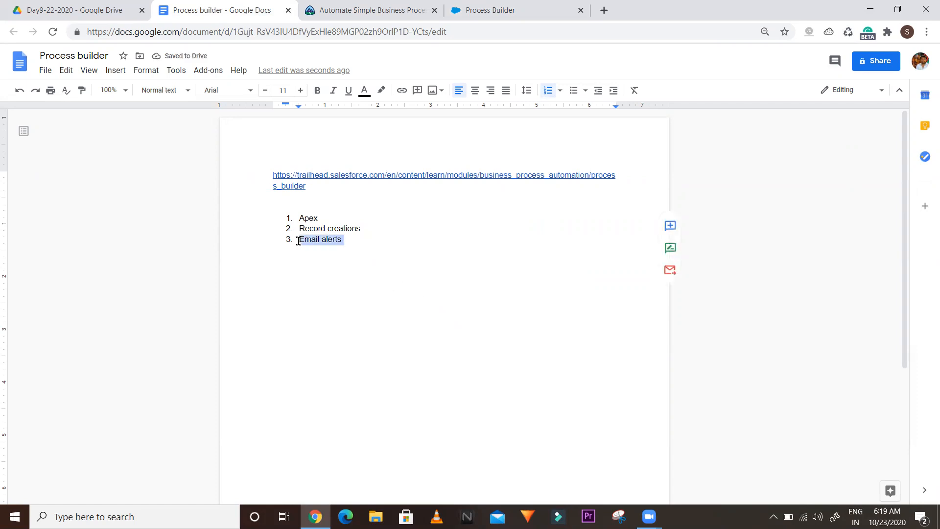
pyautogui.click(363, 93)
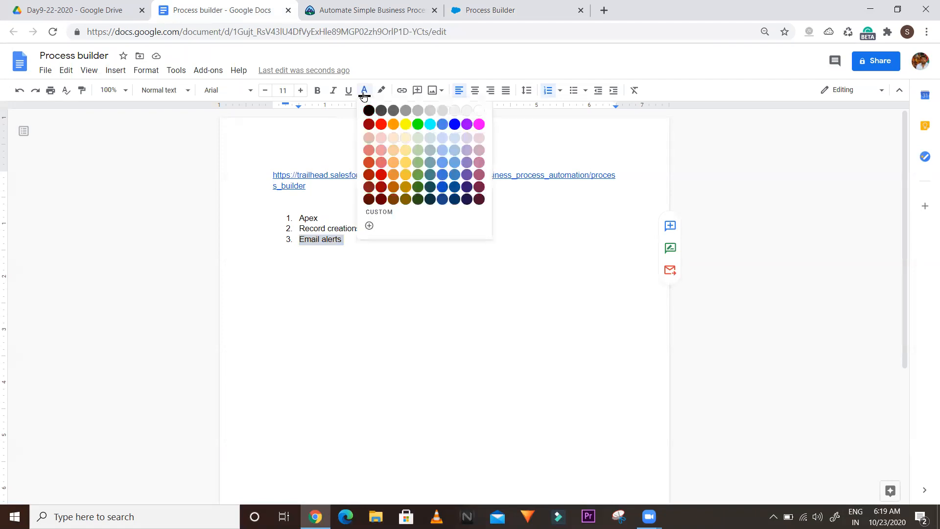
pyautogui.click(406, 124)
pyautogui.click(376, 240)
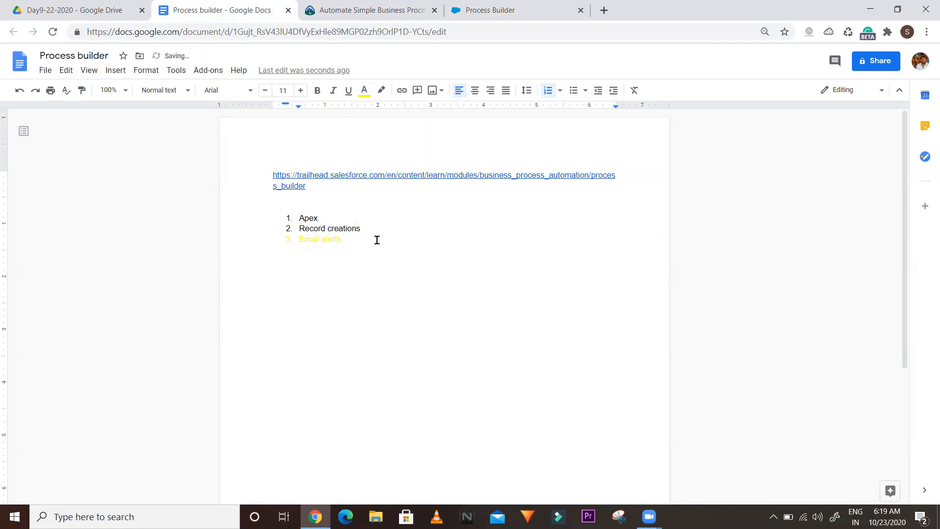
pyautogui.hotkey('ctrl', 'z')
pyautogui.hotkey('ctrl', 'b')
pyautogui.click(376, 240)
pyautogui.hotkey('ctrl', 'b')
pyautogui.press('Return')
pyautogui.click(392, 3)
# Preview the Flows action type, then Post to Chatter posting to a Chatter Group
pyautogui.click(489, 10)
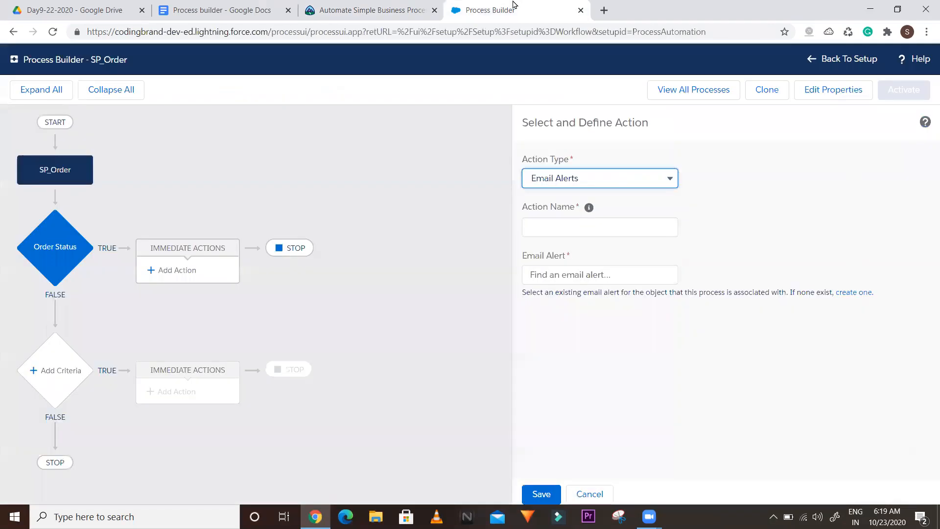
pyautogui.click(547, 181)
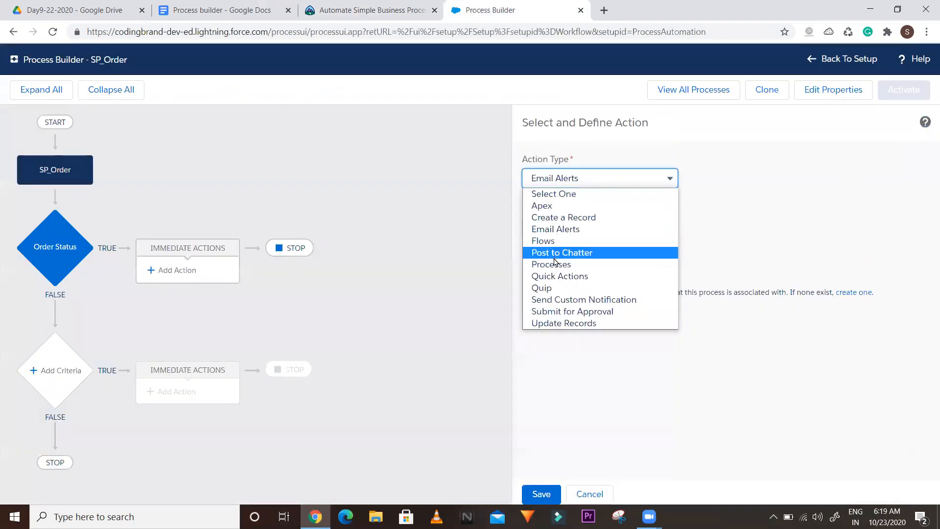
pyautogui.click(549, 239)
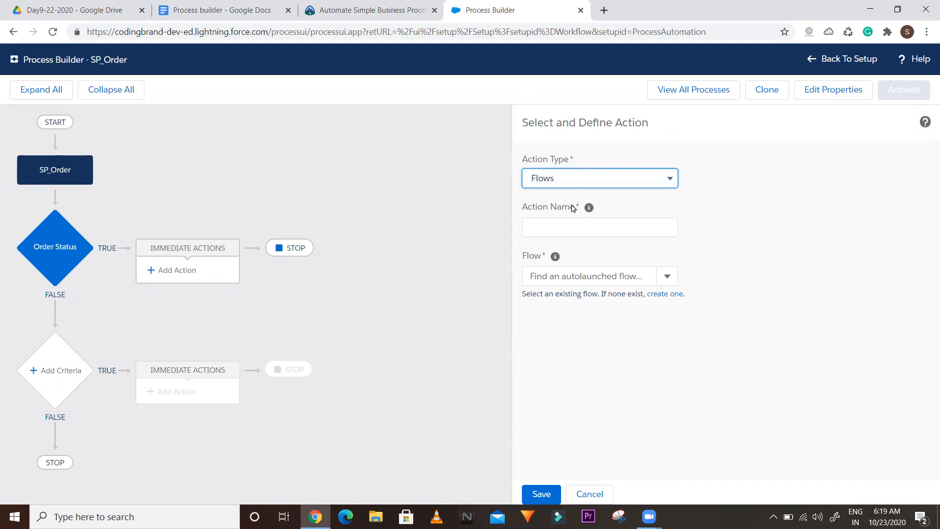
pyautogui.click(547, 182)
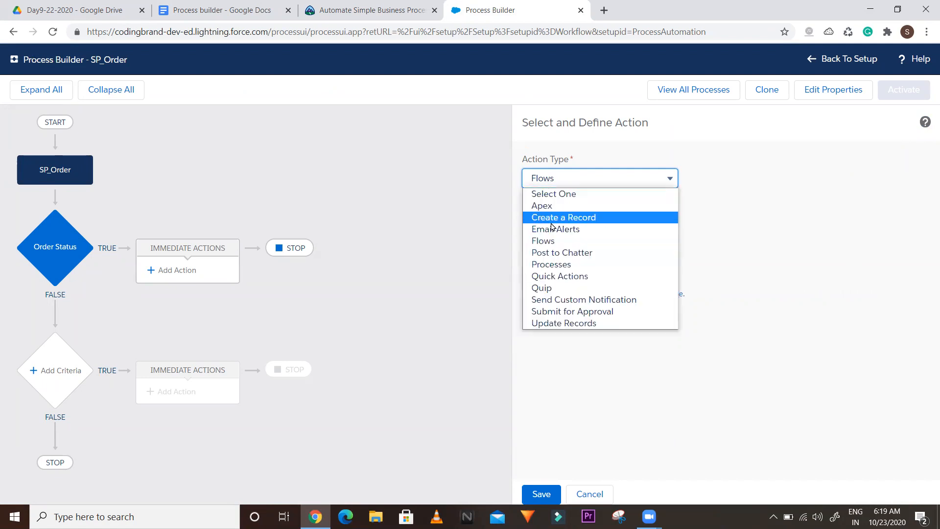
pyautogui.click(552, 253)
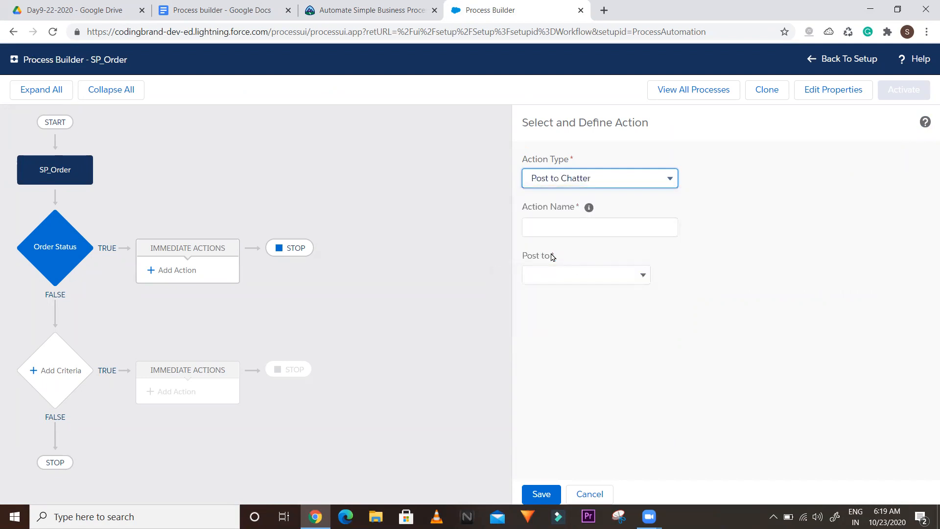
pyautogui.click(562, 276)
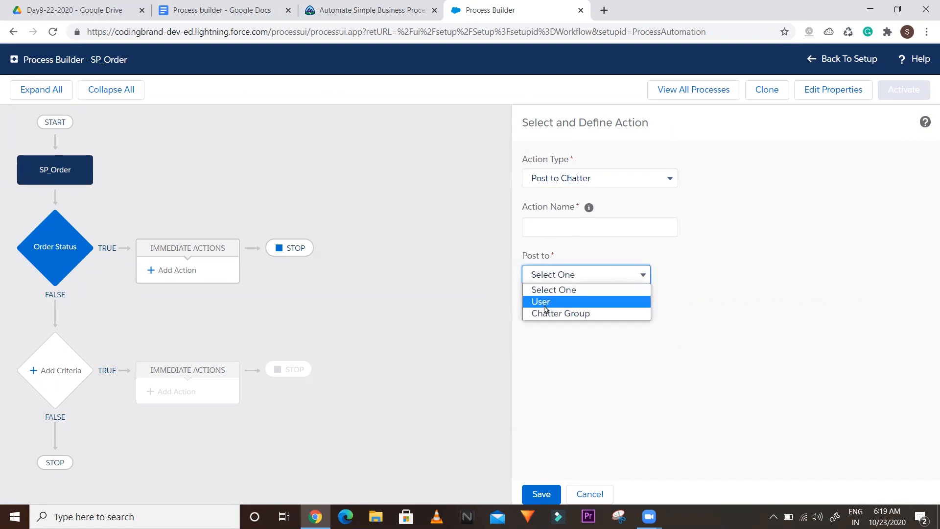
pyautogui.click(547, 313)
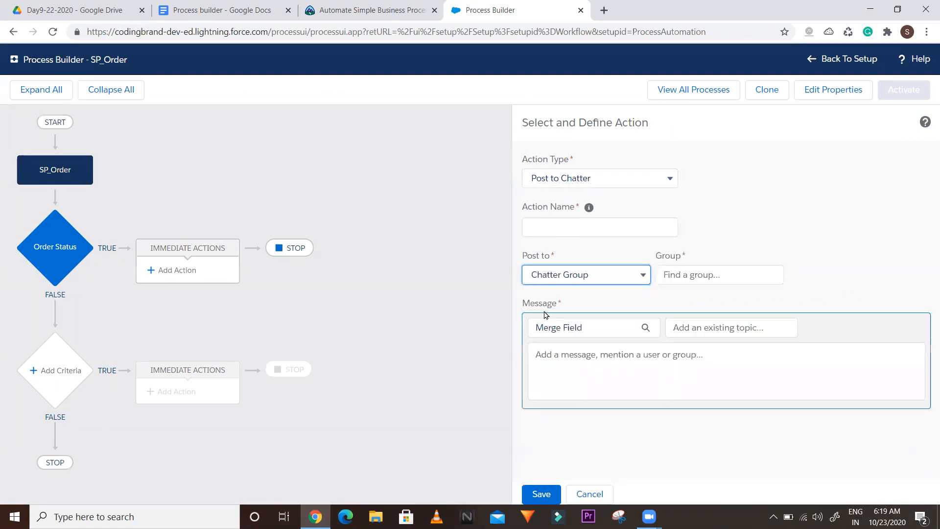
# Set the action type to Processes and place the cursor below the link in the notes
pyautogui.click(564, 184)
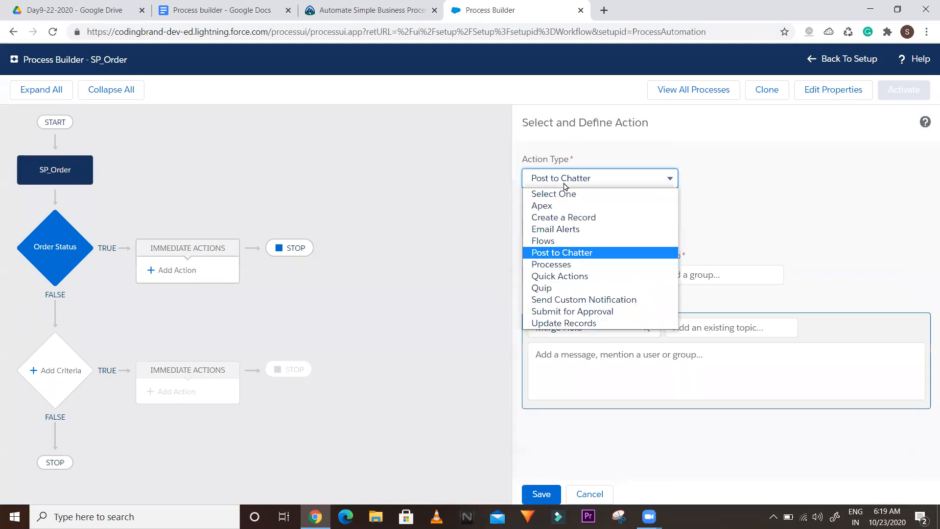
pyautogui.click(558, 265)
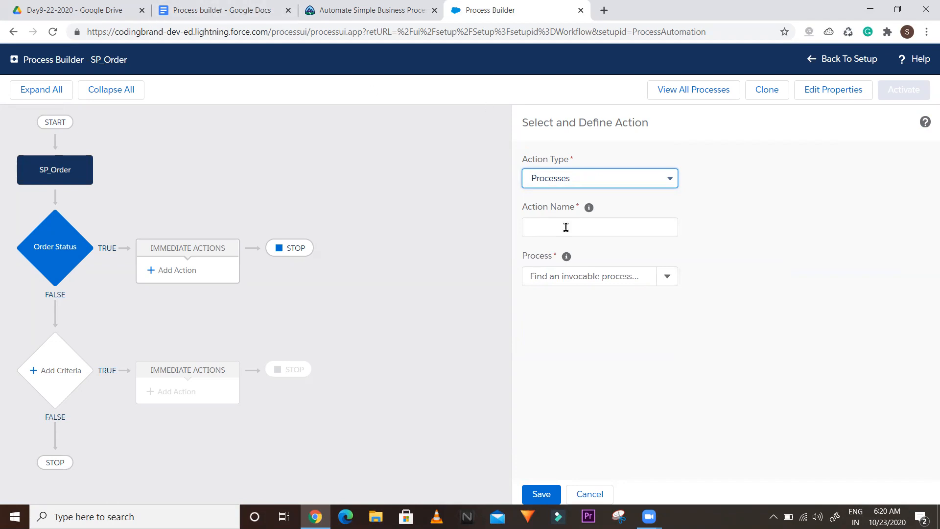
pyautogui.click(231, 4)
pyautogui.click(328, 196)
# Type the trigger lines 'Record change', 'platform event' and 'Invoke from other process'
pyautogui.write('Record ')
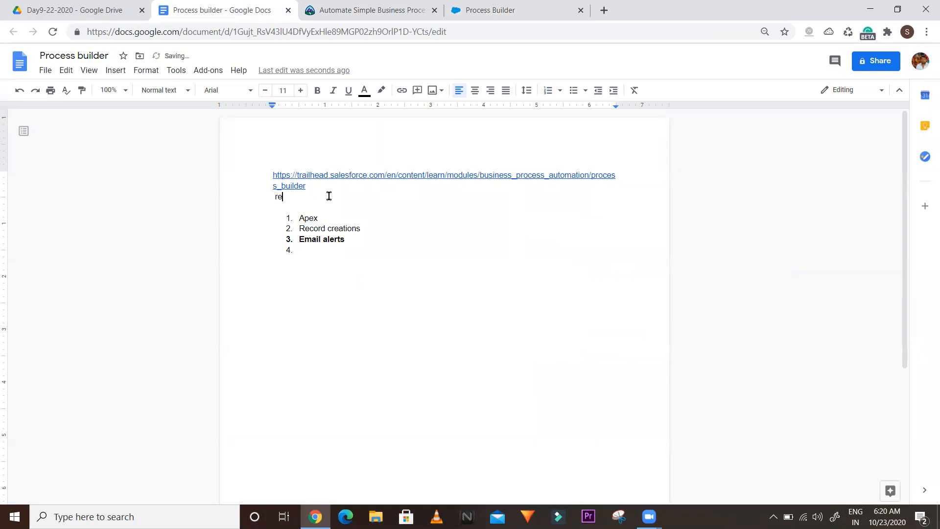
pyautogui.write('change')
pyautogui.press('Return')
pyautogui.write('pla')
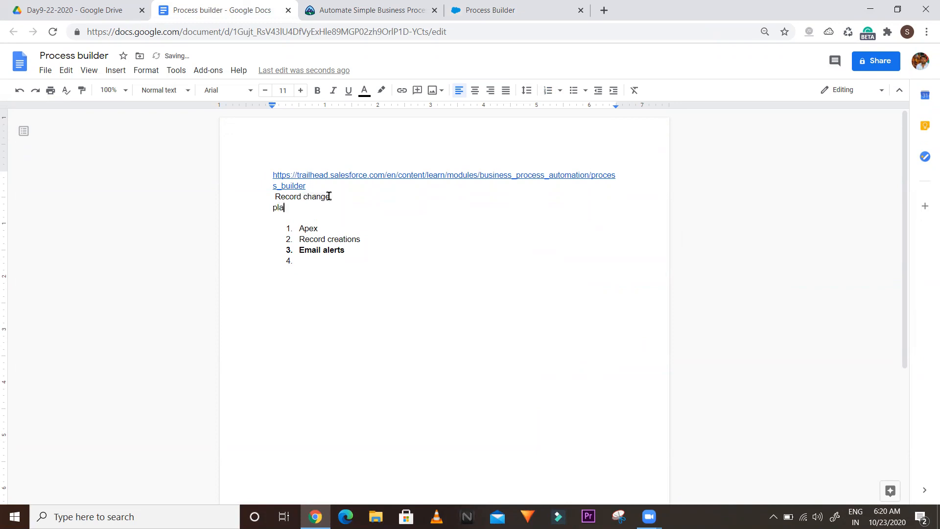
pyautogui.write('tform event')
pyautogui.press('Return')
pyautogui.write('invo')
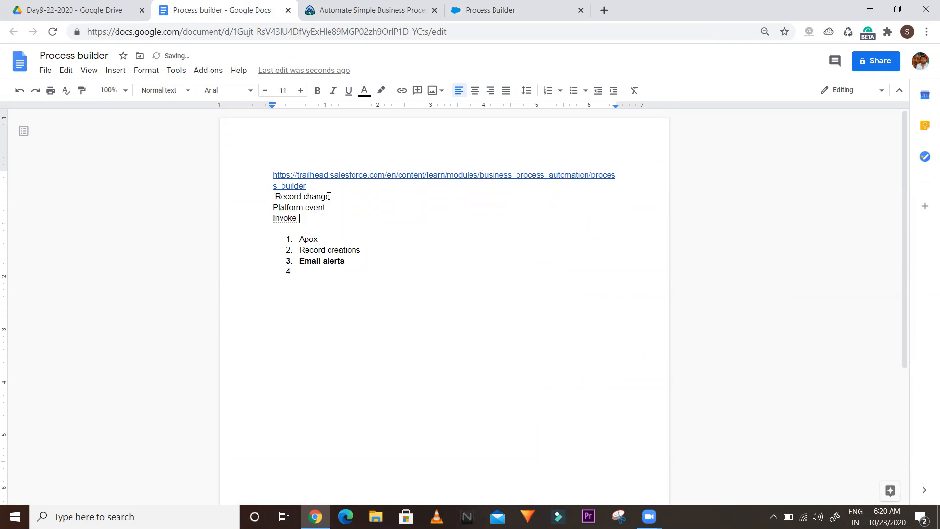
pyautogui.write('om other process')
# After rechecking the action types, add 'flow' and 'Post chatter' as list items 4 and 5
pyautogui.click(483, 6)
pyautogui.click(553, 179)
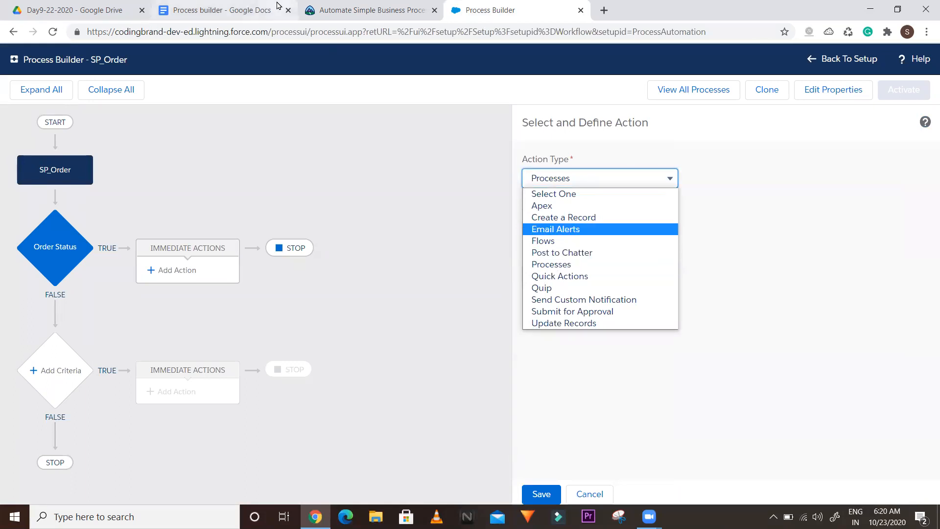
pyautogui.click(230, 4)
pyautogui.click(307, 273)
pyautogui.write('flow')
pyautogui.press('Return')
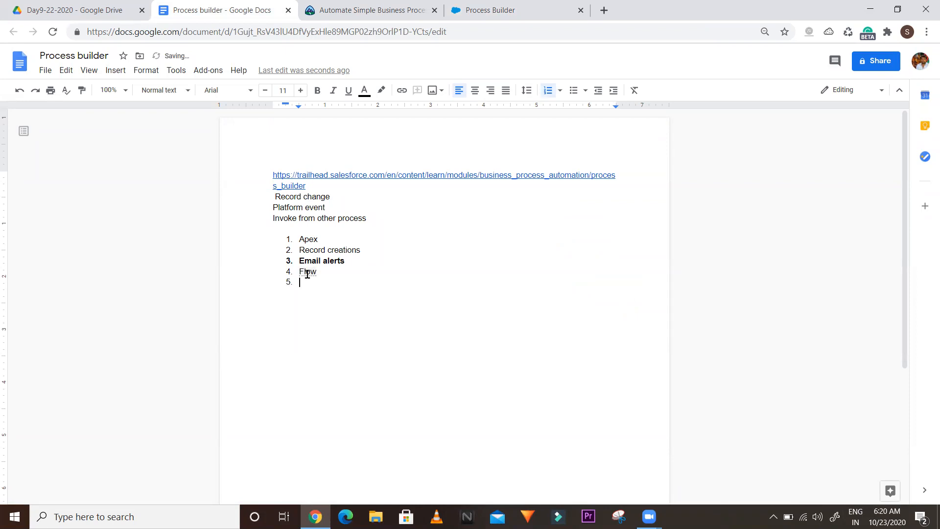
pyautogui.write('Post chatter')
pyautogui.press('Return')
# Add 'process' as list item 6 and select the Invoke from other process line
pyautogui.click(511, 6)
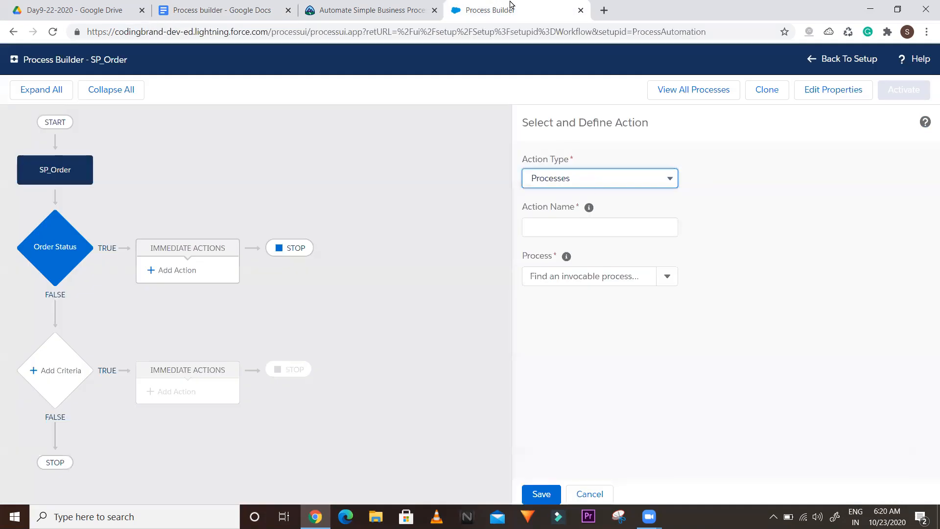
pyautogui.click(246, 8)
pyautogui.write('pr')
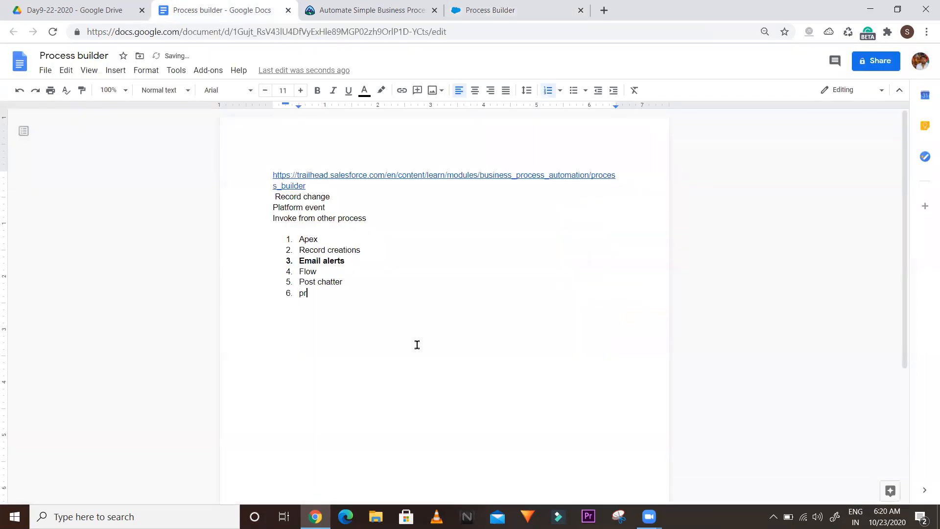
pyautogui.write('ocess')
pyautogui.moveTo(273, 219); pyautogui.dragTo(358, 221)
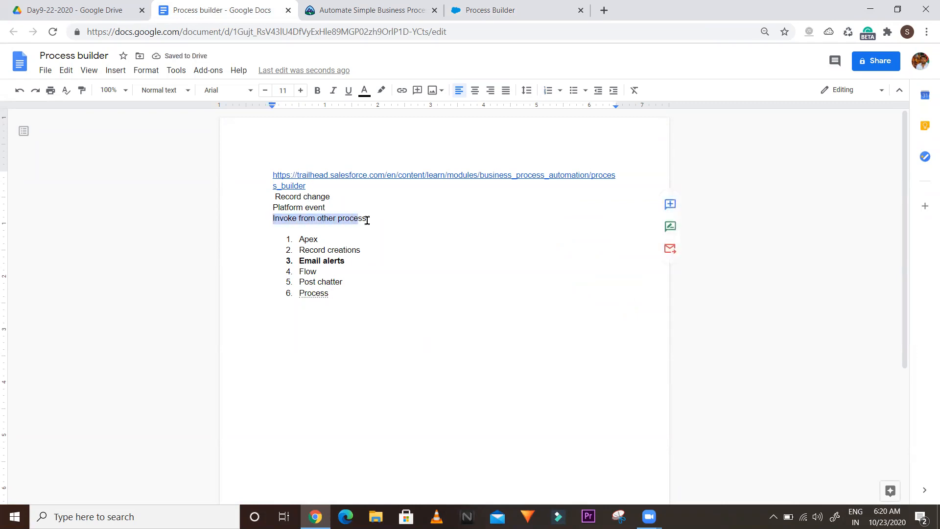
pyautogui.click(368, 220)
pyautogui.click(305, 294)
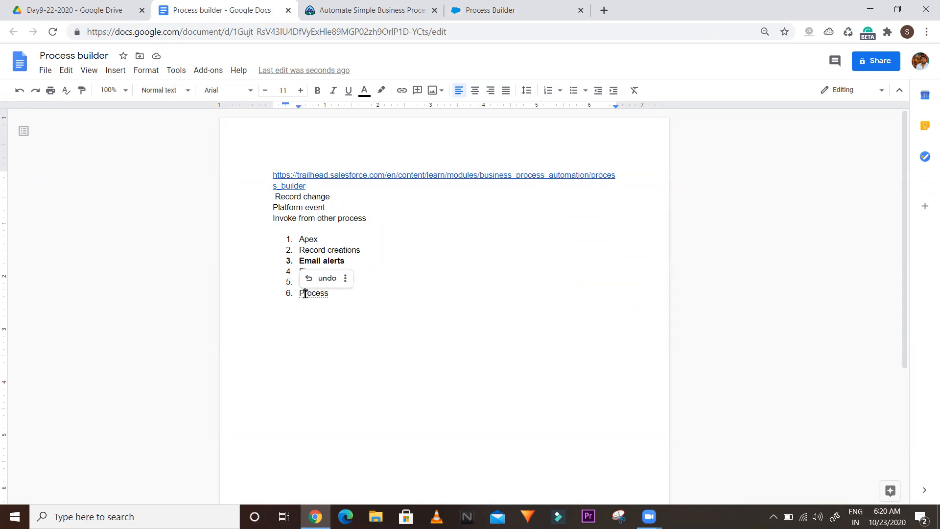
pyautogui.doubleClick(305, 293)
pyautogui.moveTo(370, 217); pyautogui.dragTo(274, 221)
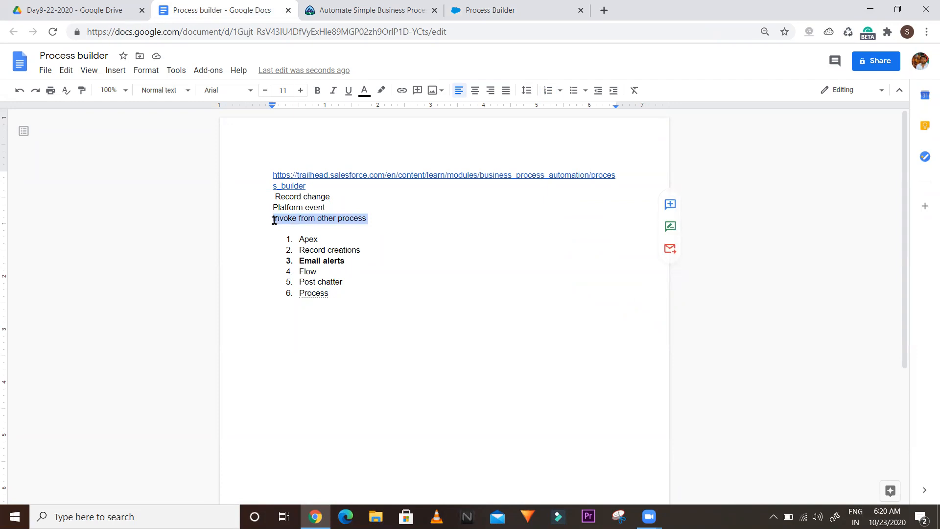
pyautogui.click(370, 4)
pyautogui.click(490, 6)
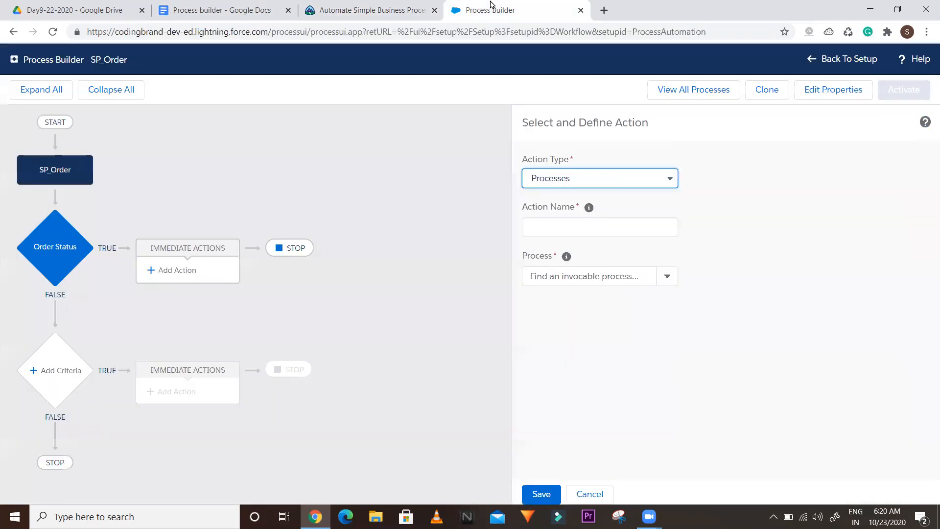
# Set the action type to Quick Actions and look at the Global Actions filter
pyautogui.click(565, 185)
pyautogui.click(552, 275)
pyautogui.click(606, 275)
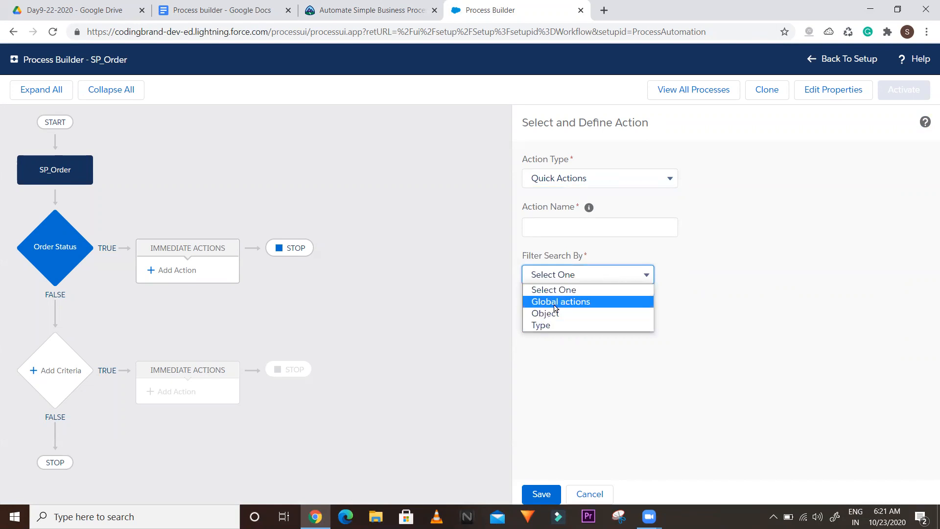
pyautogui.click(555, 302)
pyautogui.click(690, 278)
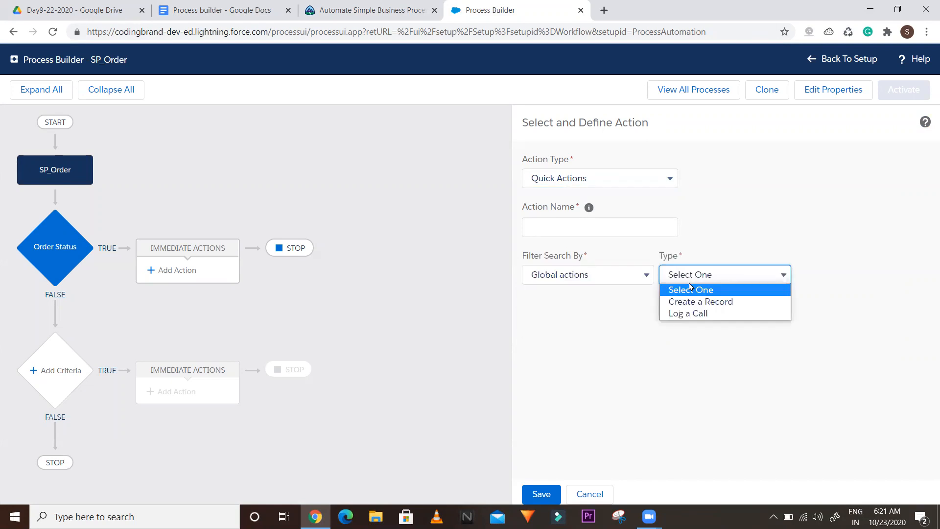
# Filter quick actions by Object, trying Account before choosing Asset
pyautogui.click(636, 279)
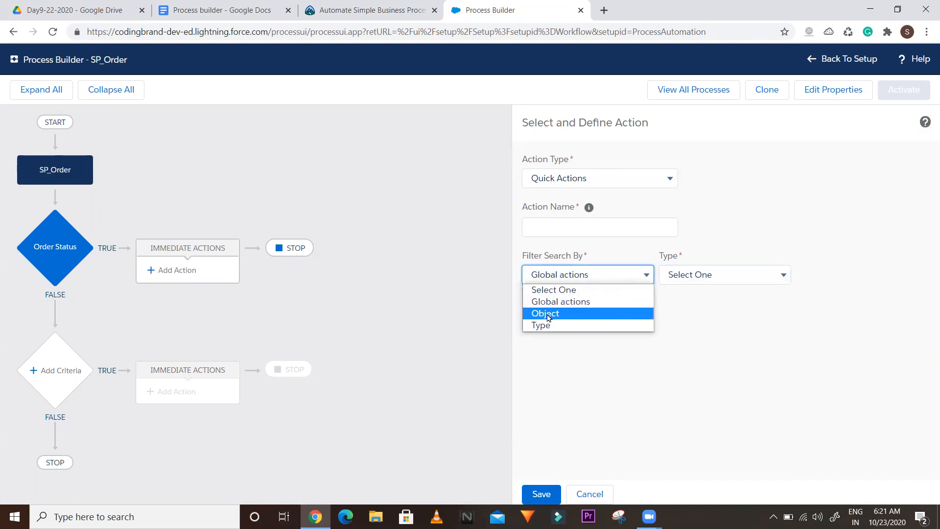
pyautogui.click(546, 314)
pyautogui.click(723, 270)
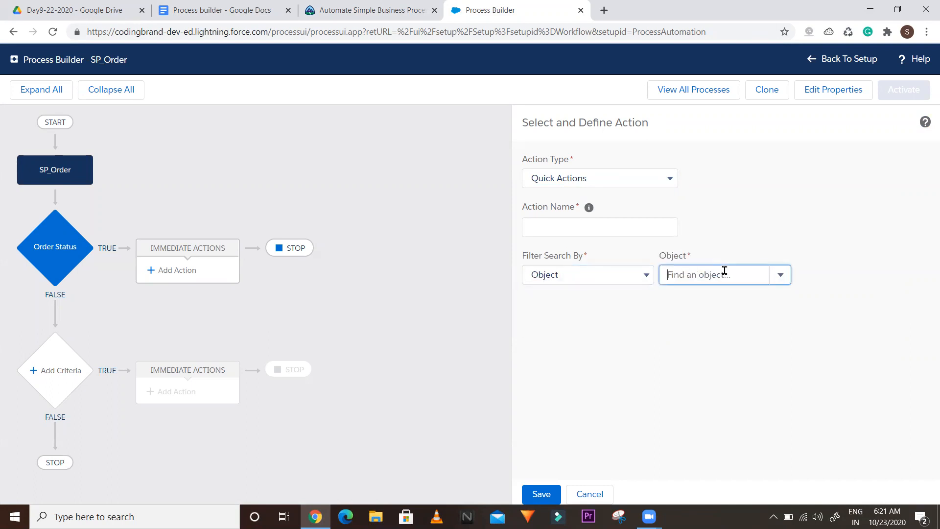
pyautogui.click(773, 275)
pyautogui.click(692, 297)
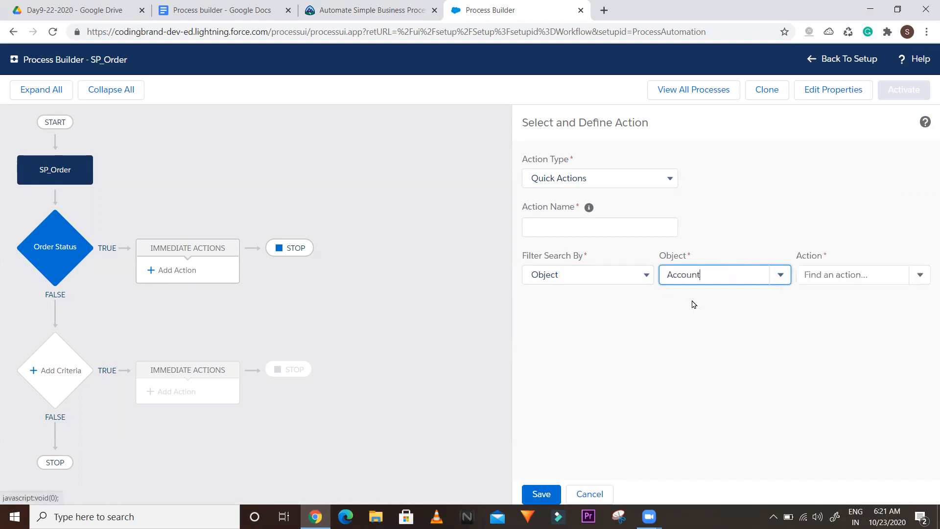
pyautogui.click(842, 273)
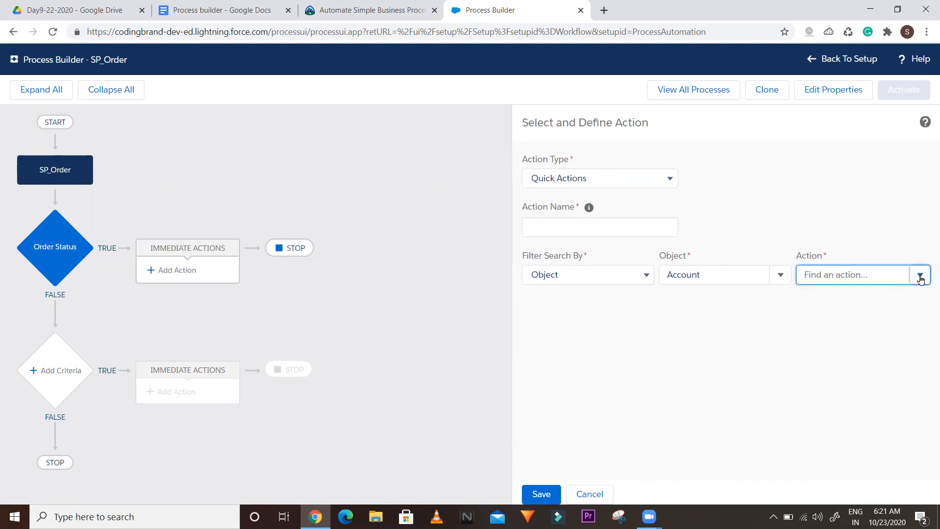
pyautogui.click(777, 277)
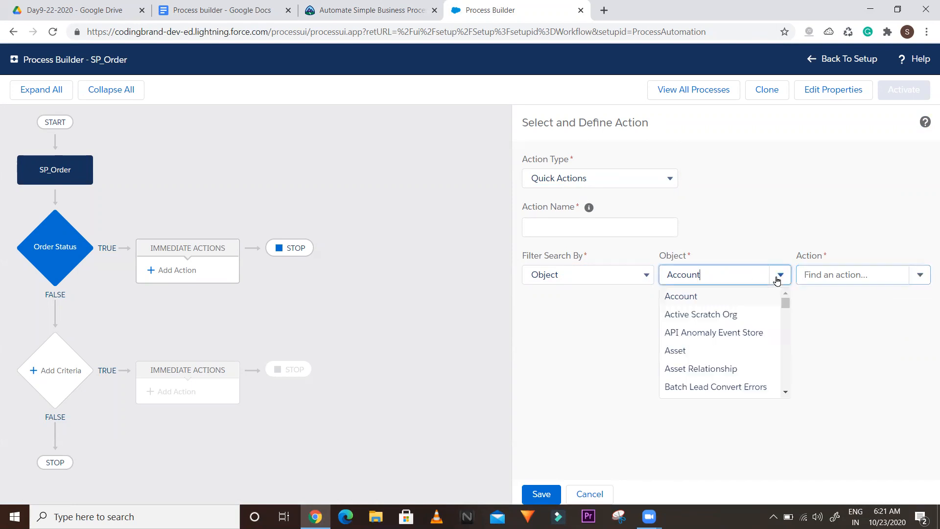
pyautogui.click(681, 351)
pyautogui.click(900, 273)
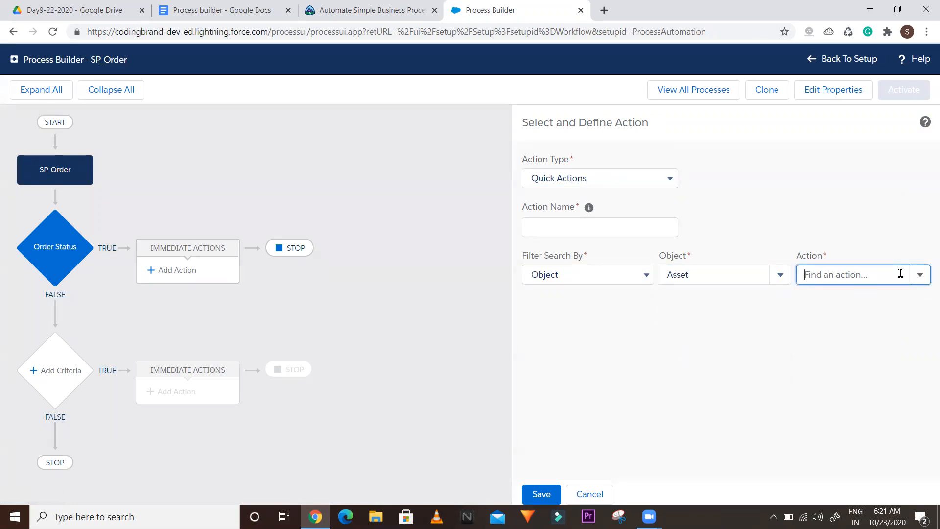
pyautogui.click(631, 281)
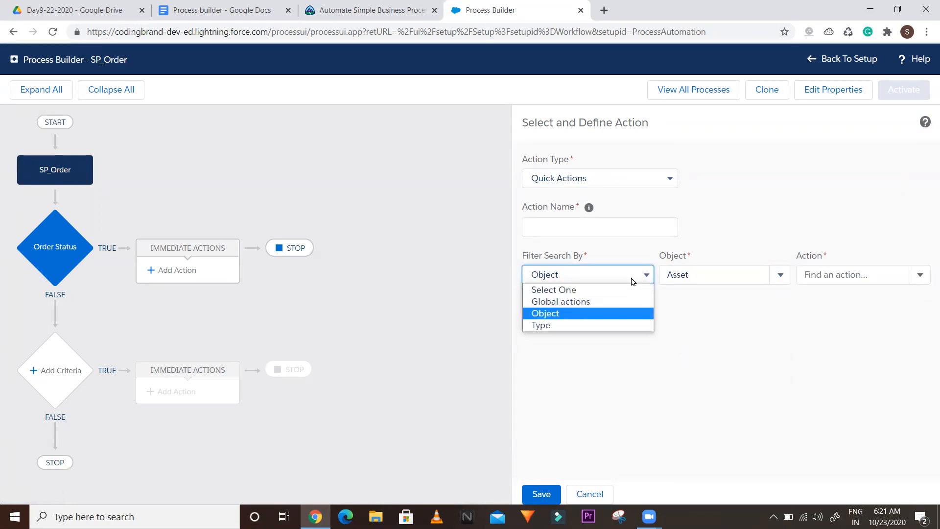
pyautogui.click(573, 177)
# Append 'Quick action' as item 7 in the notes list and start item 8
pyautogui.click(230, 6)
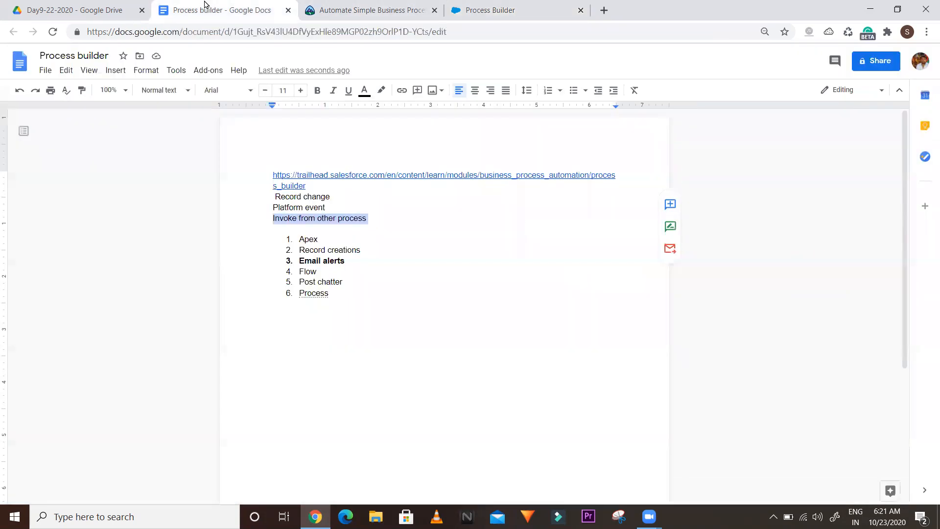
pyautogui.click(350, 294)
pyautogui.press('Return')
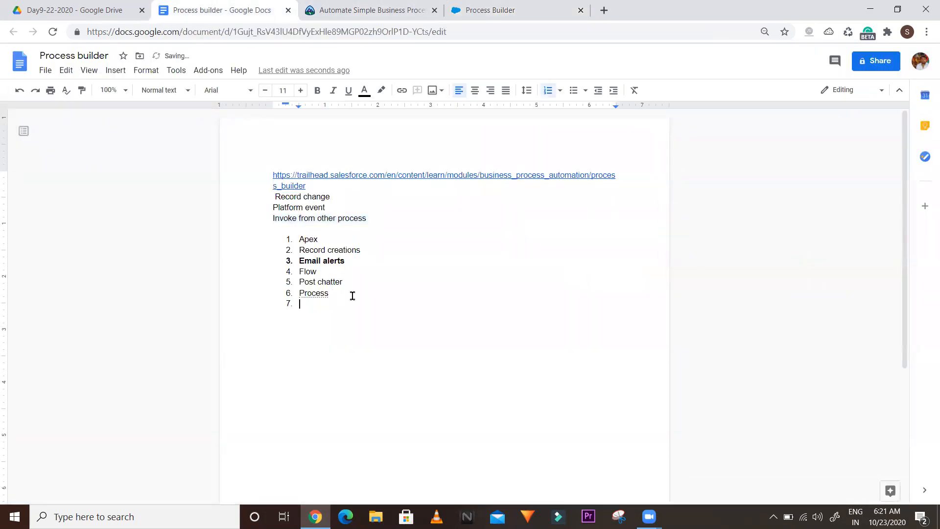
pyautogui.write('Quick action')
pyautogui.press('Return')
pyautogui.click(370, 4)
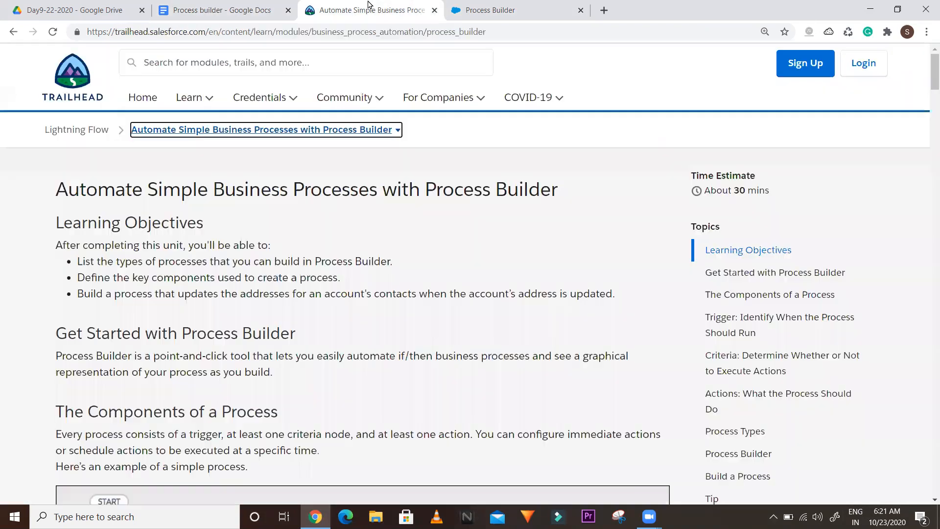
pyautogui.click(462, 5)
pyautogui.click(615, 178)
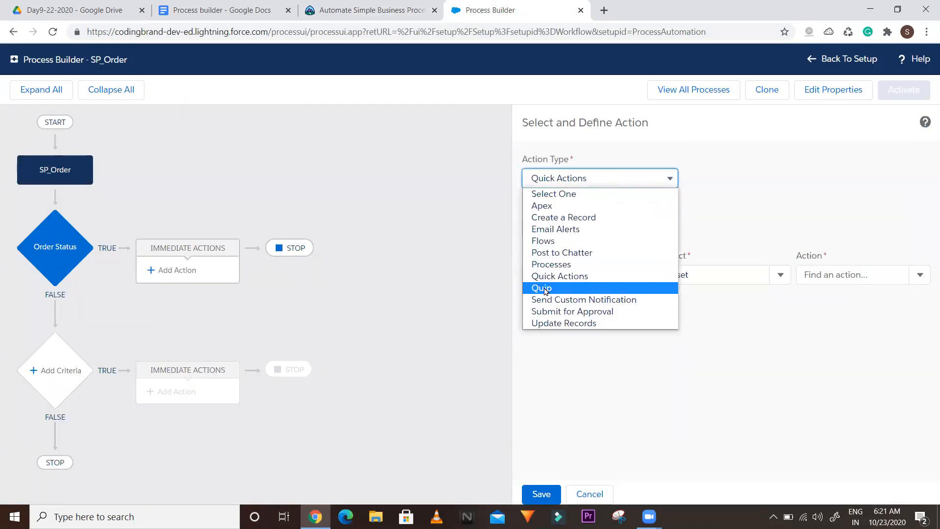
# Try the Quip action type, then Send Custom Notification, checking its notification types
pyautogui.click(545, 288)
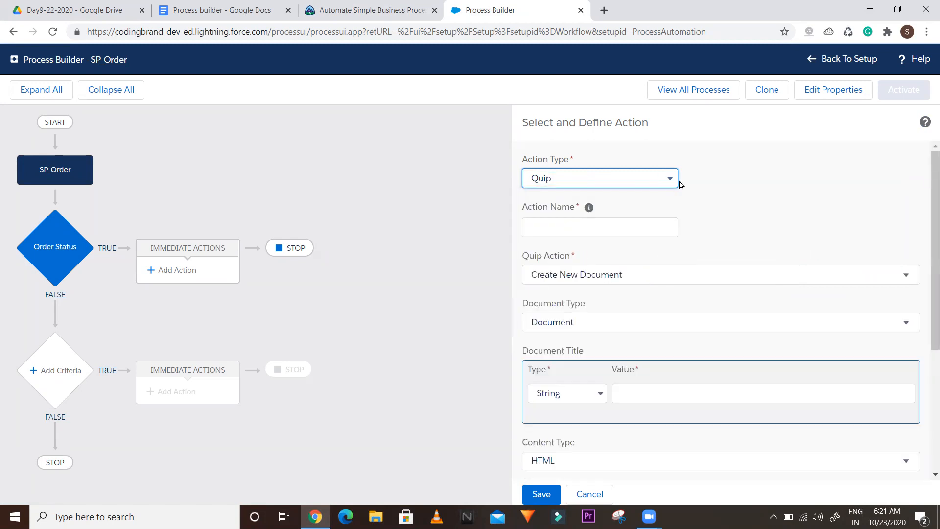
pyautogui.moveTo(926, 205); pyautogui.dragTo(917, 165)
pyautogui.click(617, 185)
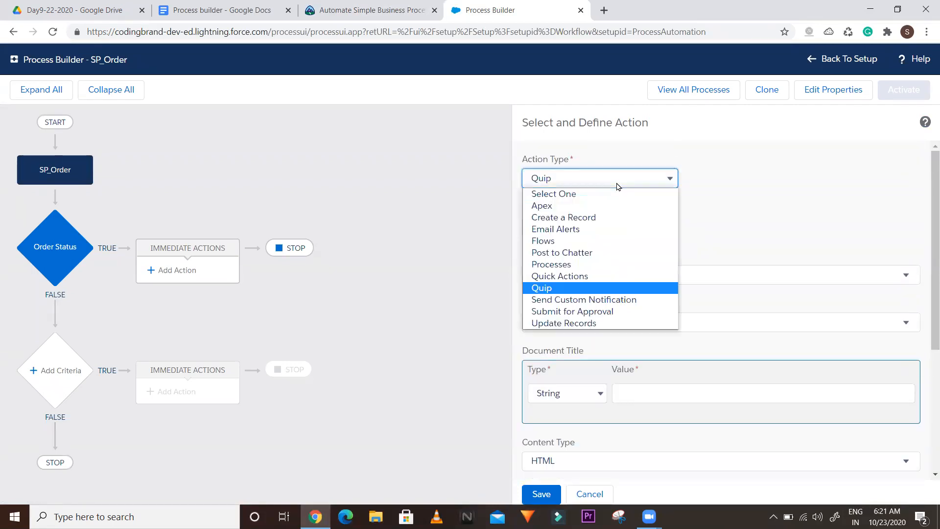
pyautogui.click(557, 299)
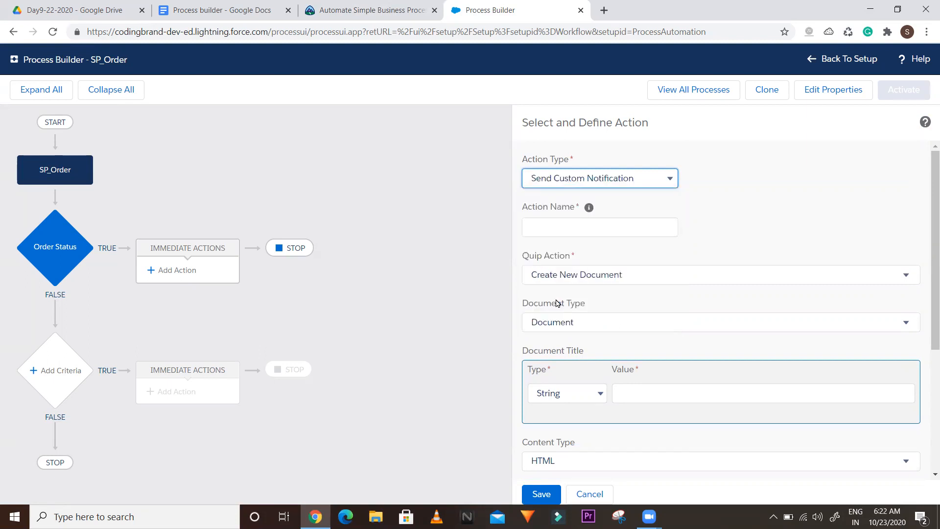
pyautogui.click(650, 276)
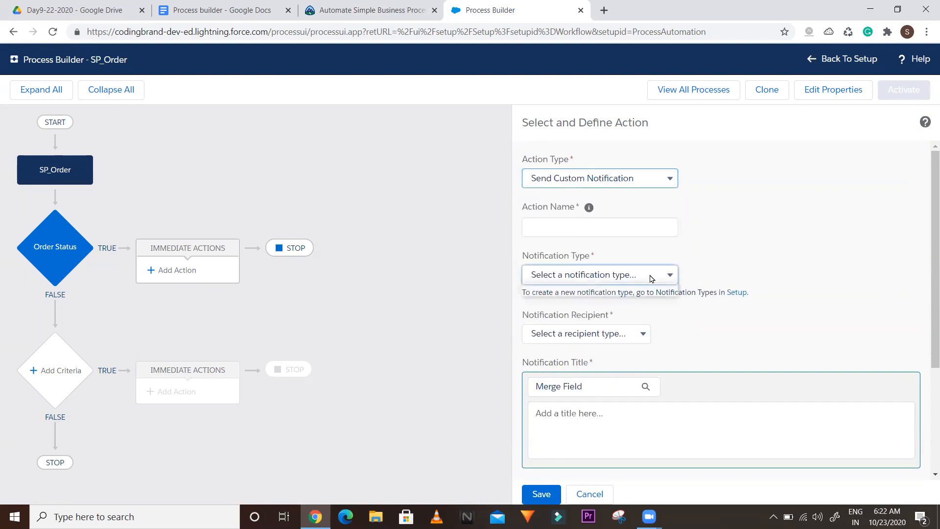
pyautogui.click(837, 220)
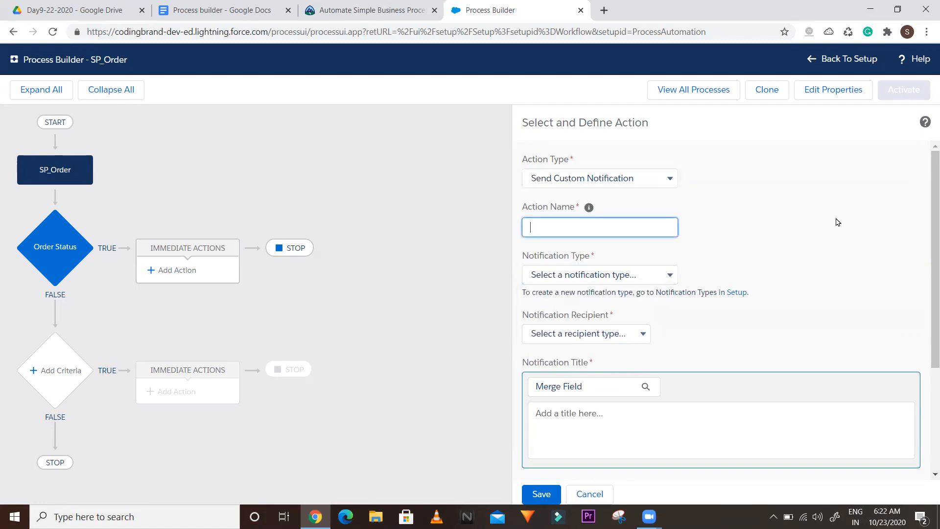
pyautogui.click(351, 6)
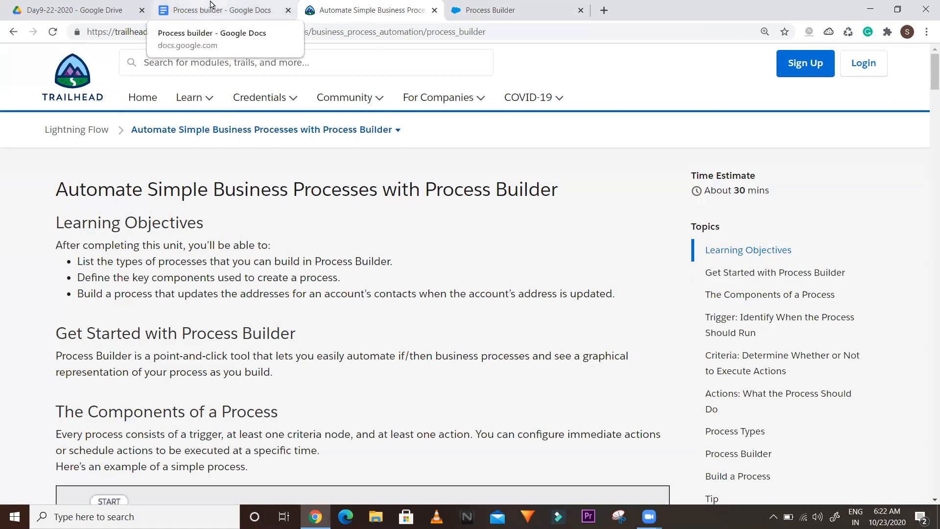
pyautogui.click(210, 6)
pyautogui.click(520, 7)
# Log in to the Salesforce developer org in a new tab and switch to Lightning Experience
pyautogui.click(610, 14)
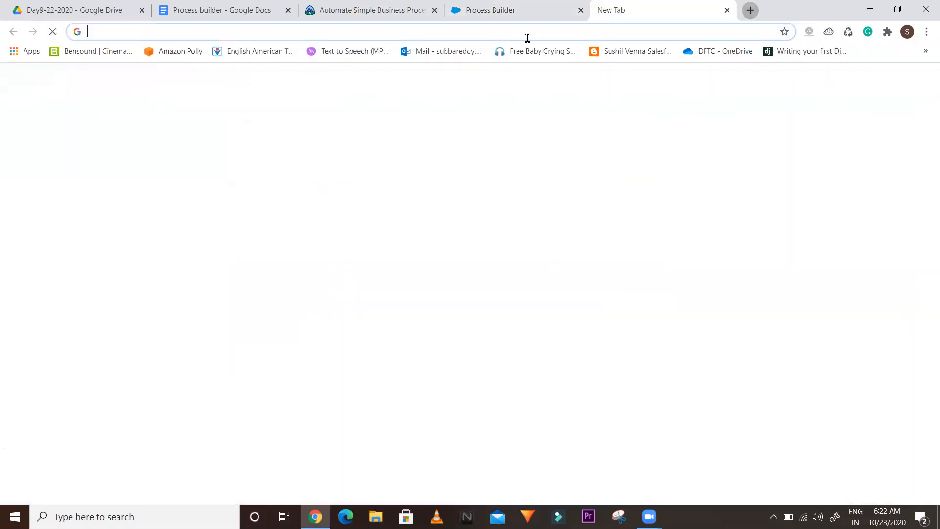
pyautogui.write('login')
pyautogui.press('Return')
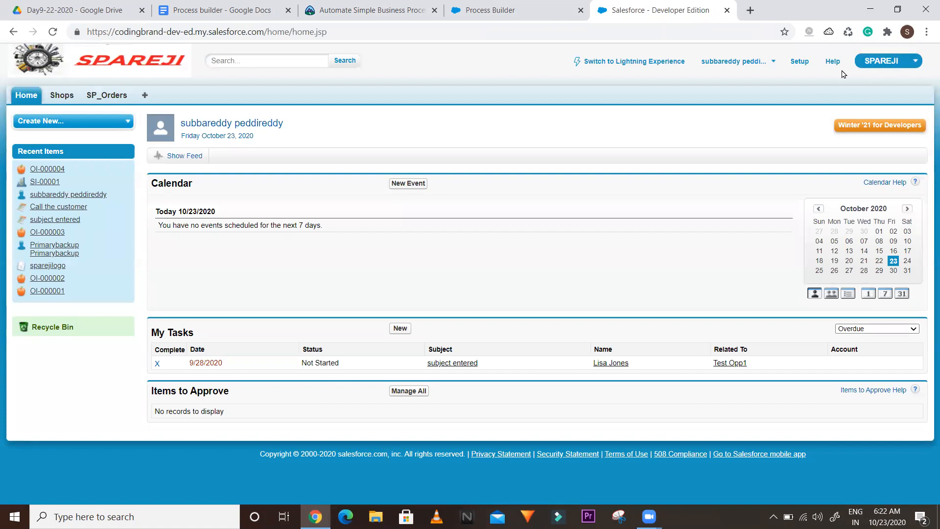
pyautogui.click(623, 65)
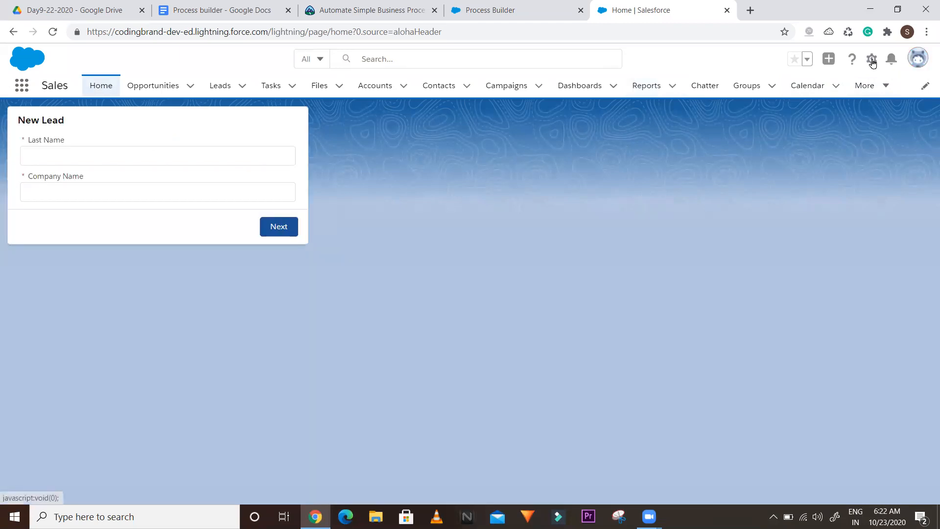
# Inspect the Setup gear, profile avatar and notifications bell menus in Lightning
pyautogui.click(872, 62)
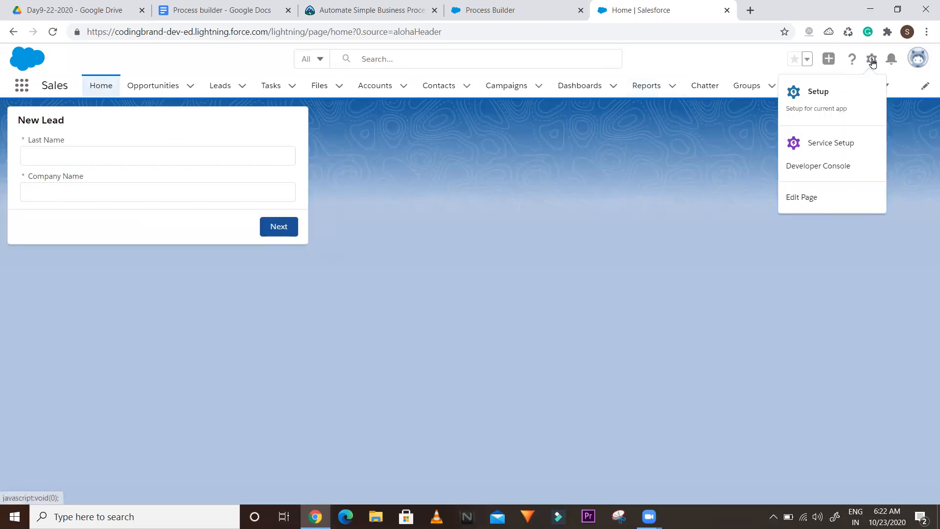
pyautogui.click(915, 60)
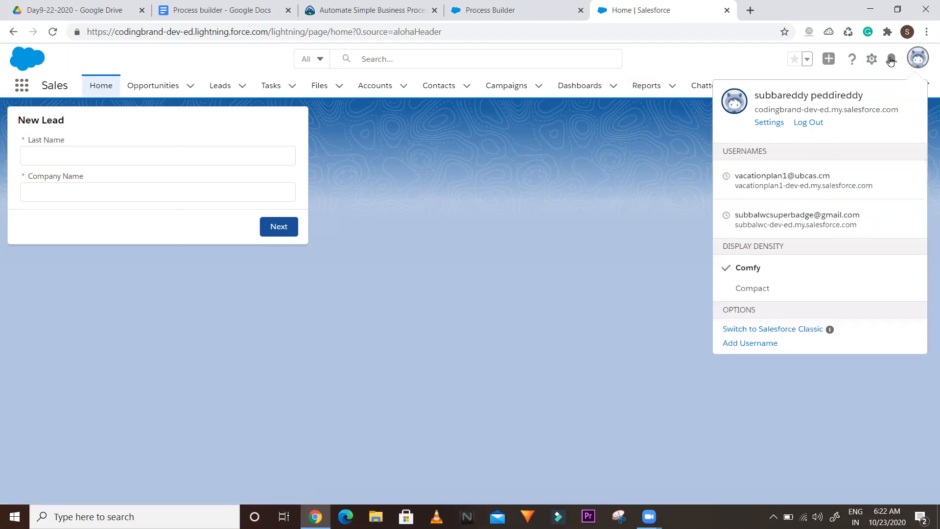
pyautogui.click(891, 59)
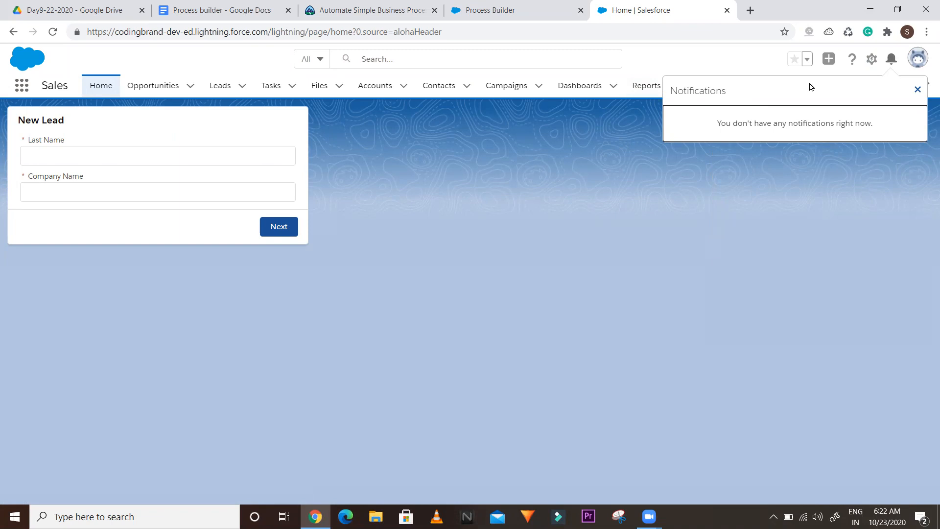
pyautogui.click(523, 5)
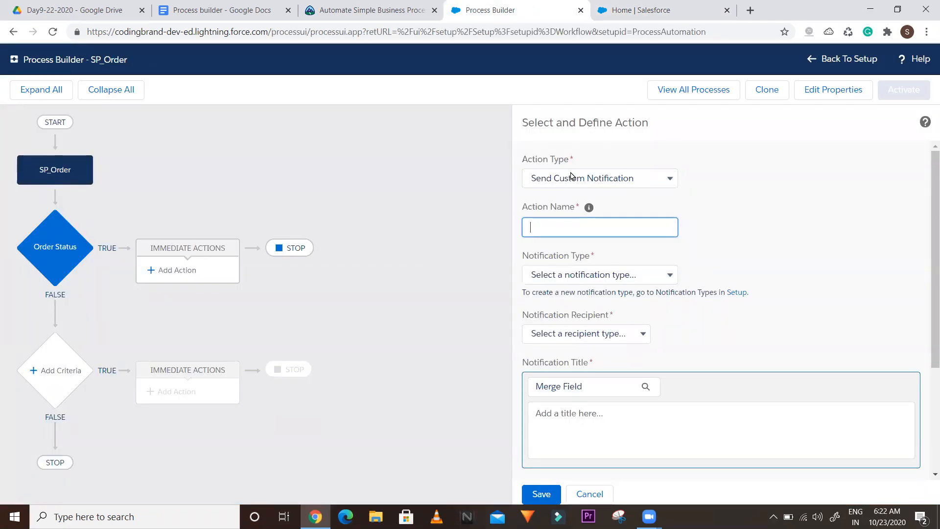
# Complete item 8 of the notes as 'Send Notification'
pyautogui.click(616, 12)
pyautogui.click(520, 6)
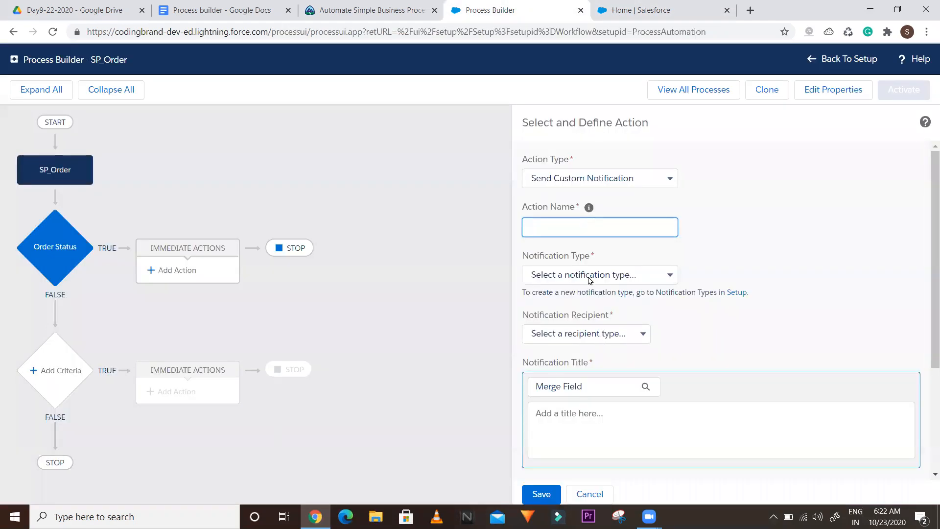
pyautogui.click(214, 8)
pyautogui.write('Send Notification')
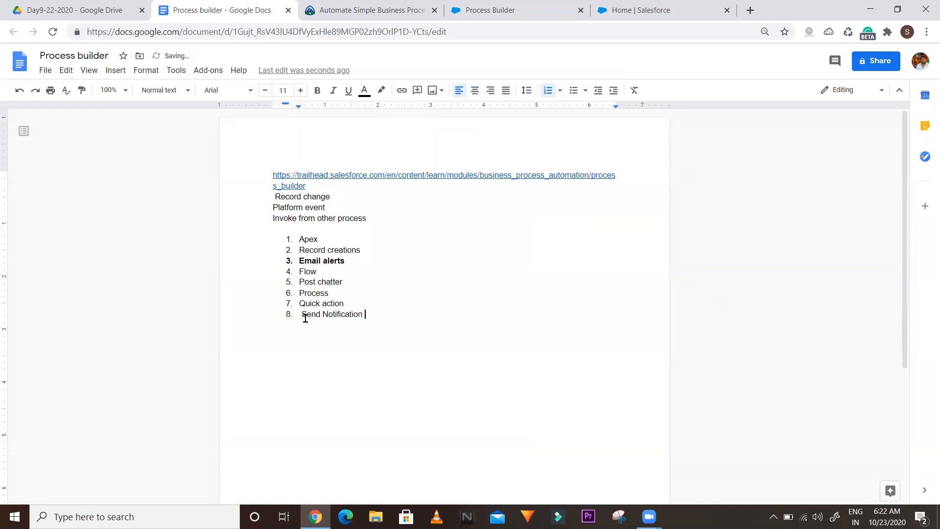
# Try Submit for Approval as the Process Builder action type, then begin notes item 9
pyautogui.click(498, 6)
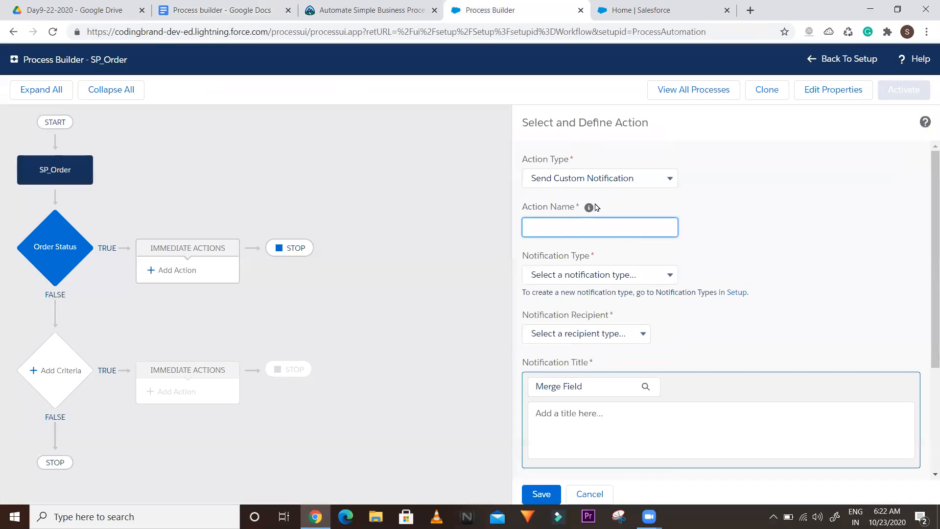
pyautogui.click(576, 179)
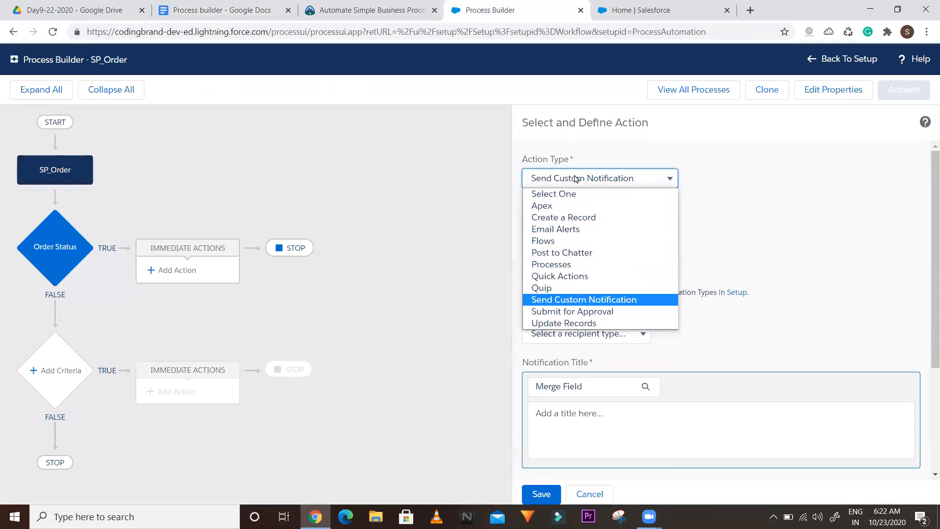
pyautogui.click(553, 312)
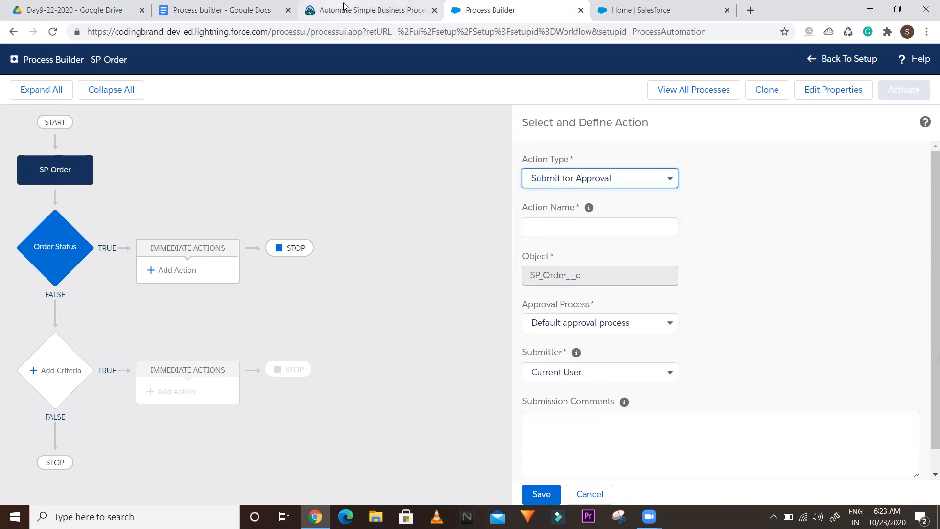
pyautogui.click(201, 7)
pyautogui.press('Return')
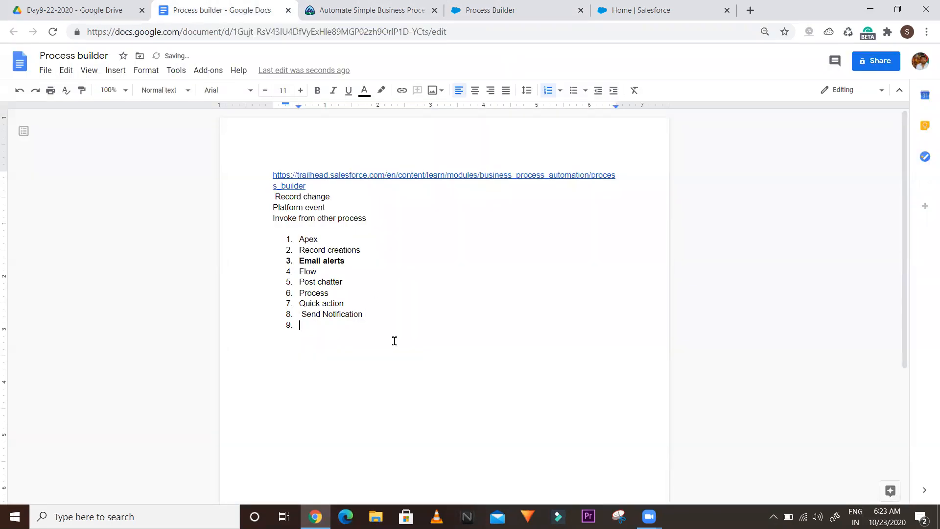
# Enter 'Approval Process' as item 9, correcting the misspelled 'Proeccs' to 'Process'
pyautogui.write('A')
pyautogui.click(351, 326)
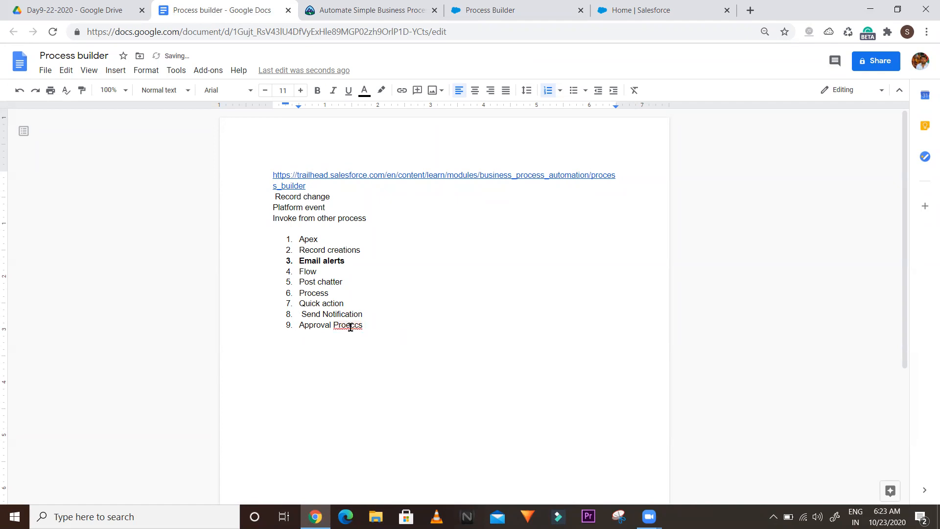
pyautogui.rightClick(351, 325)
pyautogui.click(379, 358)
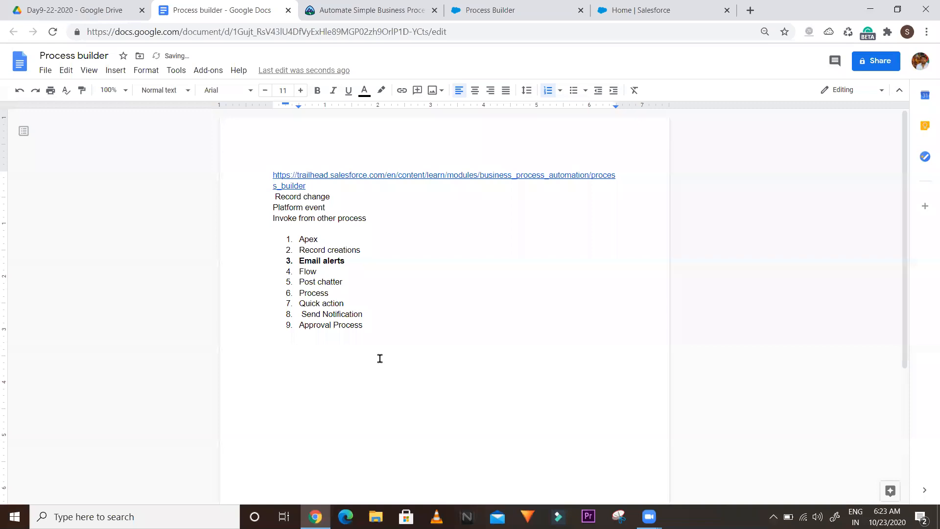
pyautogui.click(485, 56)
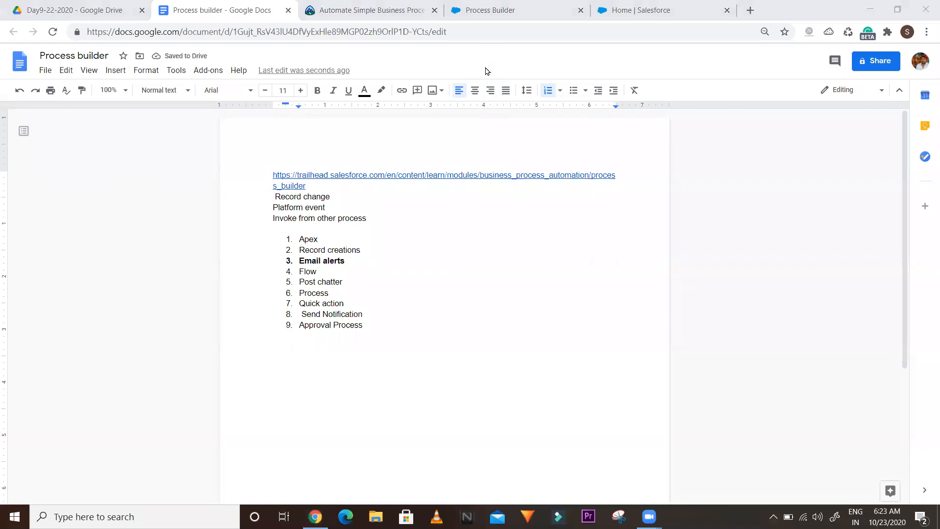
pyautogui.click(479, 11)
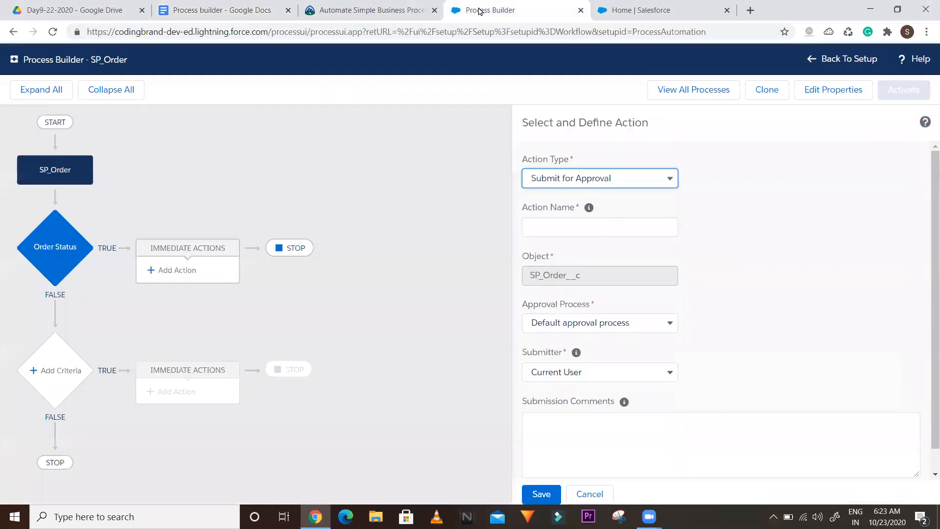
# Switch the action type to Update Records and begin choosing the record to update
pyautogui.click(599, 177)
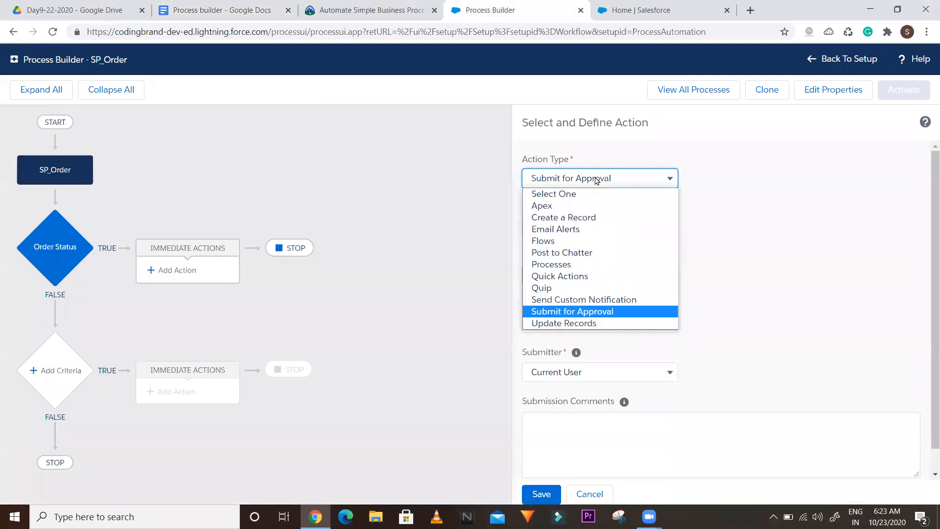
pyautogui.click(550, 324)
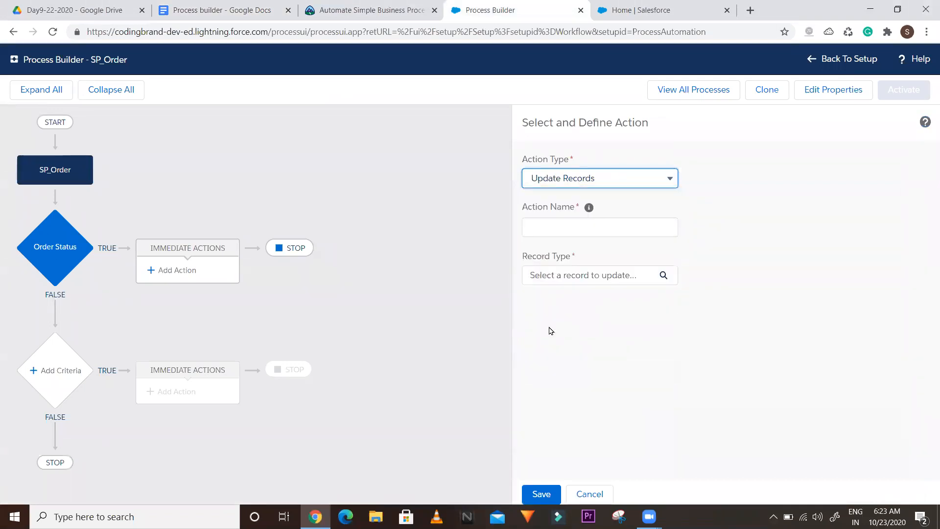
pyautogui.click(548, 226)
pyautogui.click(624, 283)
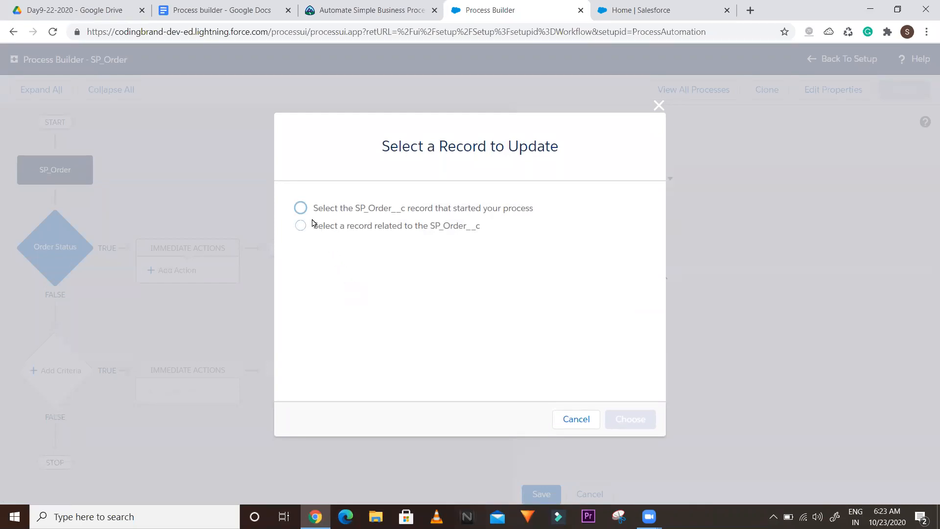
# Compare updating the triggering SP_Order__c record with a related record, leaving the related option selected
pyautogui.click(301, 209)
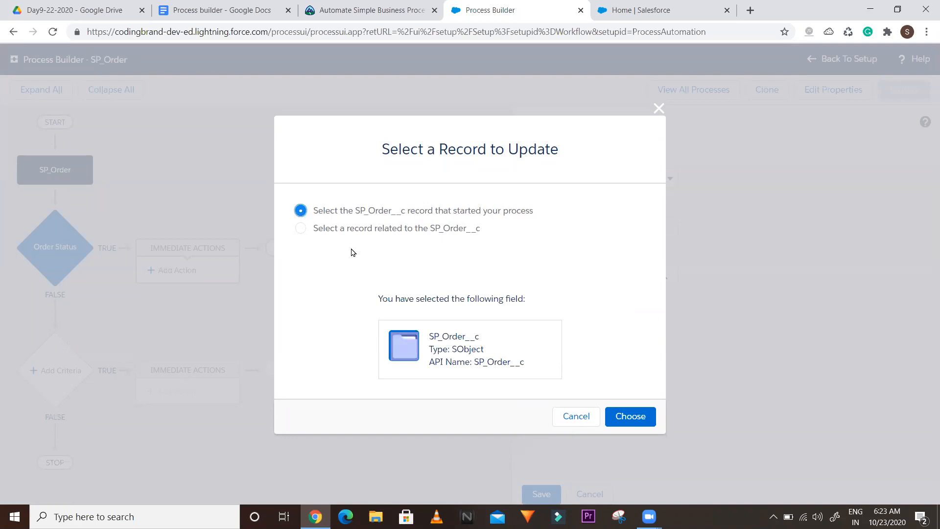
pyautogui.click(300, 230)
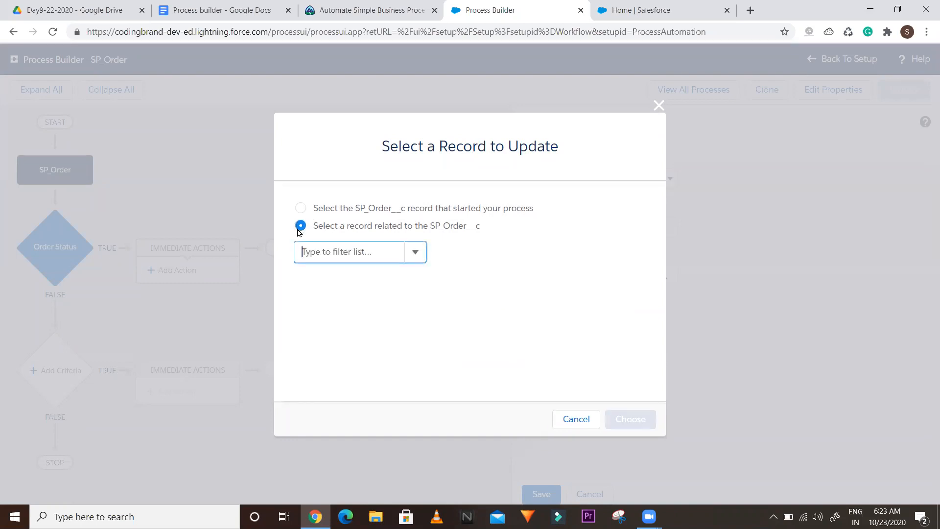
pyautogui.click(223, 10)
# Add 'Update records' as item 10 and a dashed separator line as item 11
pyautogui.press('Return')
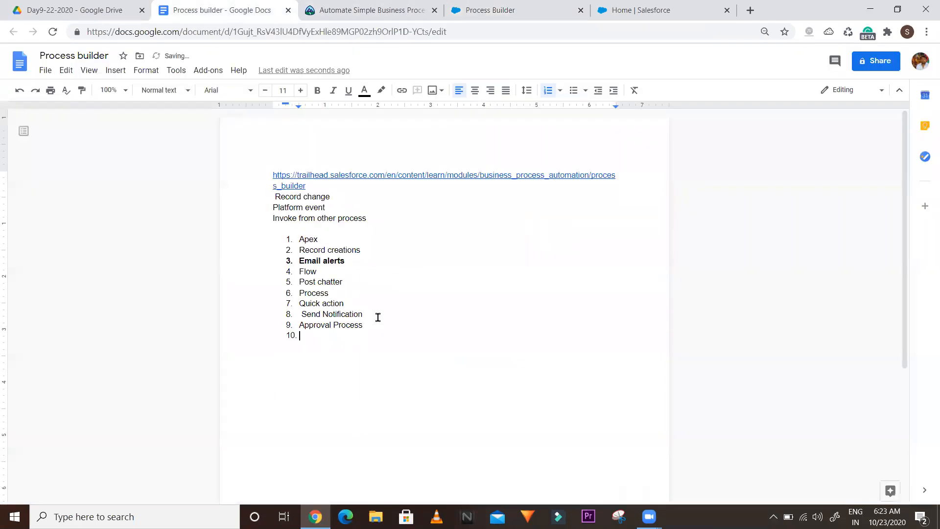
pyautogui.write('Update records')
pyautogui.press('Return')
pyautogui.write('------------------------------------------')
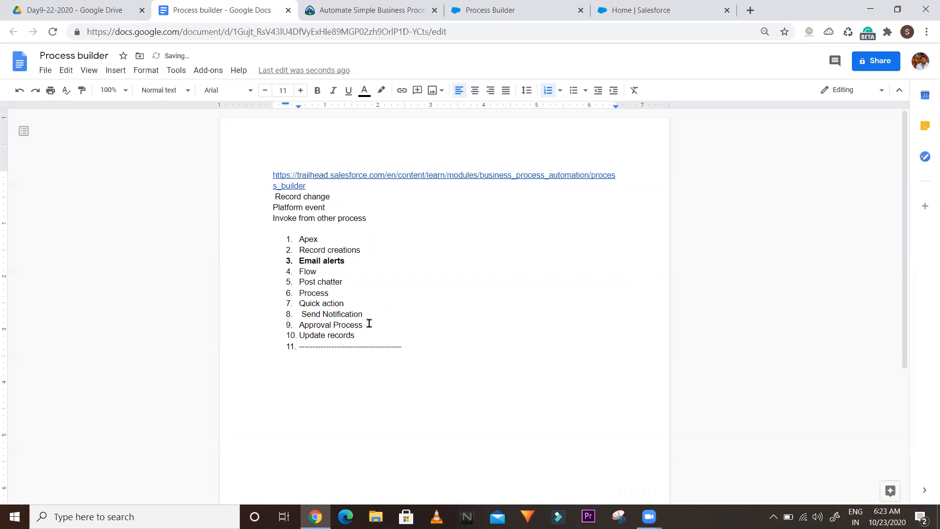
# Select 'Apex' and 'Record creations' in the notes to annotate them
pyautogui.doubleClick(306, 239)
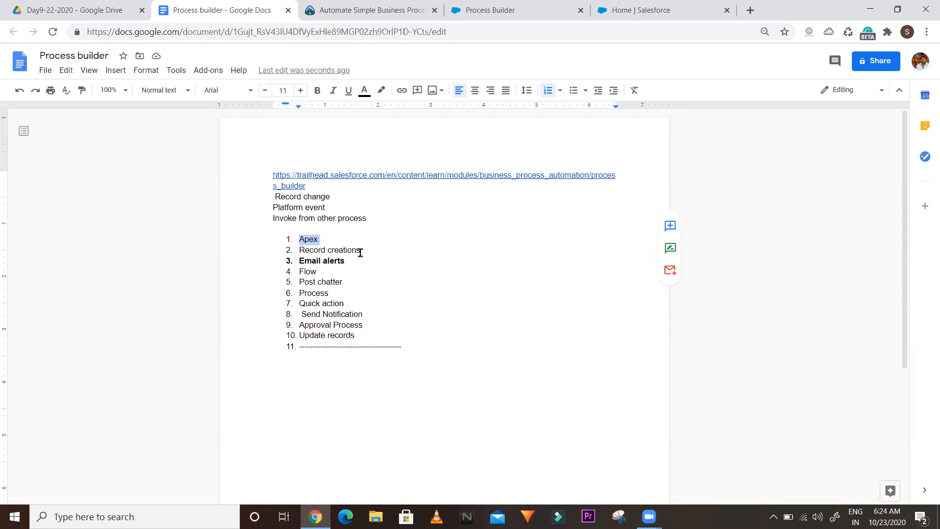
pyautogui.moveTo(360, 252); pyautogui.dragTo(298, 252)
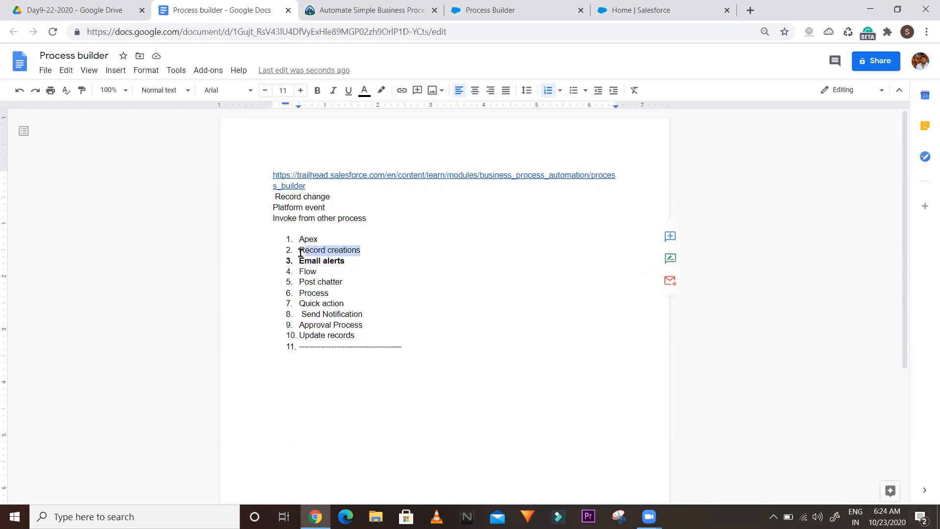
pyautogui.click(363, 251)
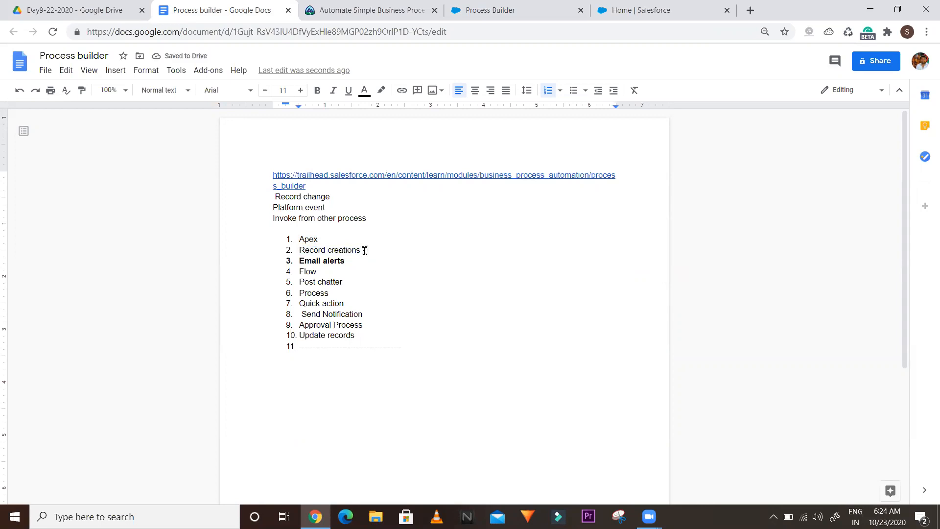
pyautogui.write('-')
pyautogui.doubleClick(307, 272)
pyautogui.click(325, 272)
pyautogui.write('-')
pyautogui.doubleClick(315, 293)
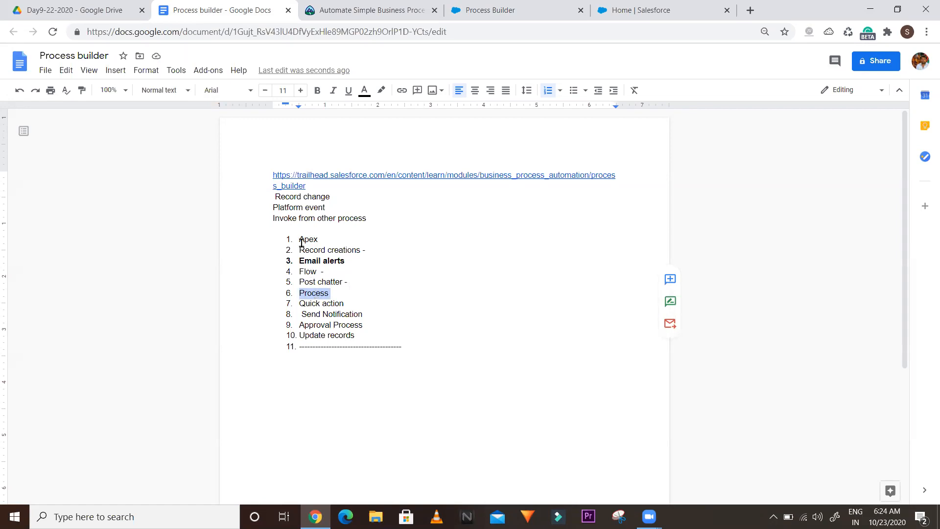
pyautogui.click(267, 217)
pyautogui.moveTo(267, 217); pyautogui.dragTo(372, 218)
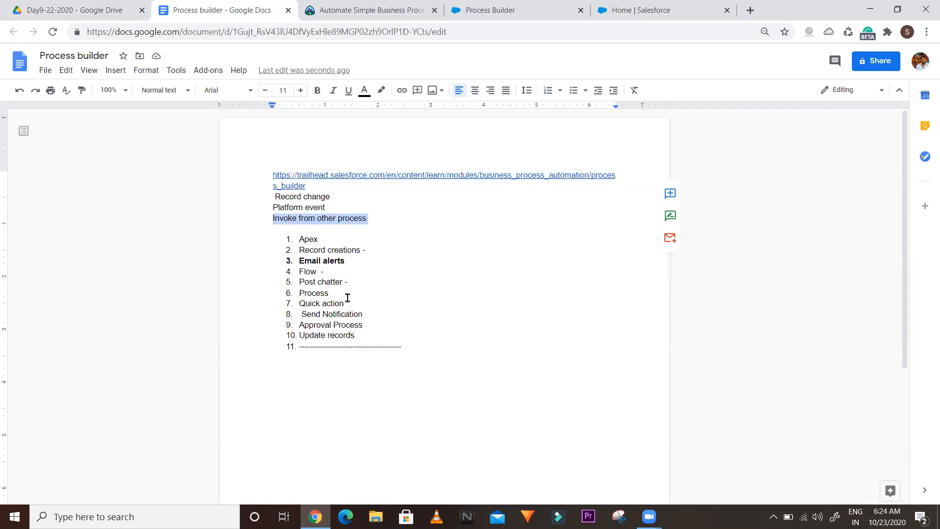
pyautogui.moveTo(344, 303); pyautogui.dragTo(299, 305)
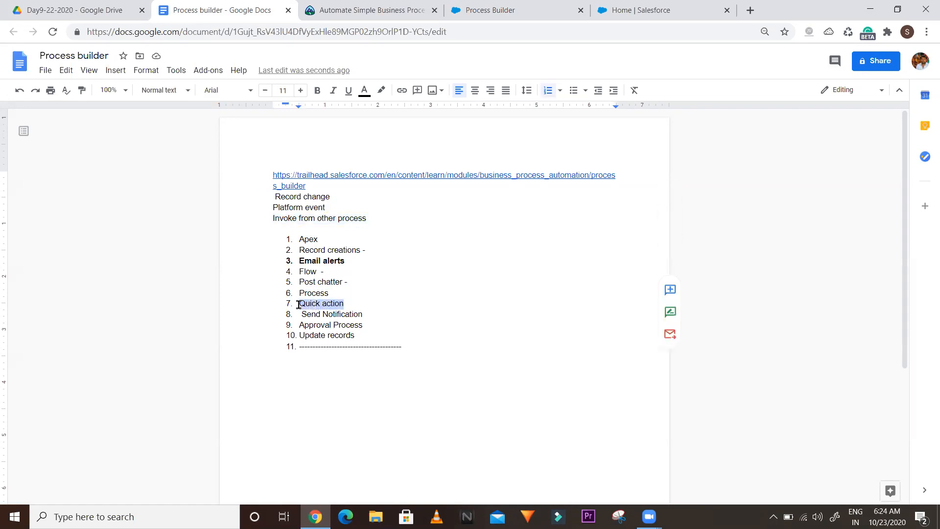
pyautogui.click(350, 305)
pyautogui.moveTo(346, 304); pyautogui.dragTo(301, 306)
pyautogui.moveTo(362, 316); pyautogui.dragTo(302, 314)
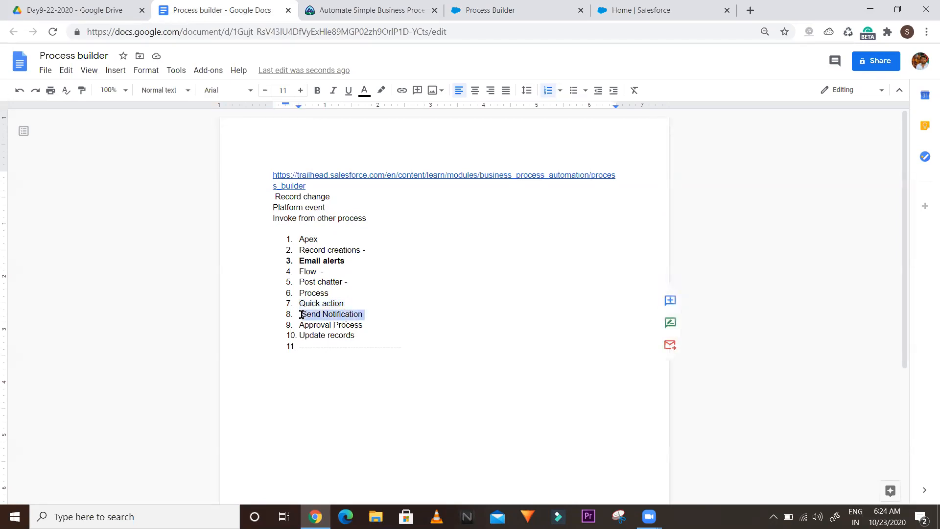
pyautogui.click(640, 10)
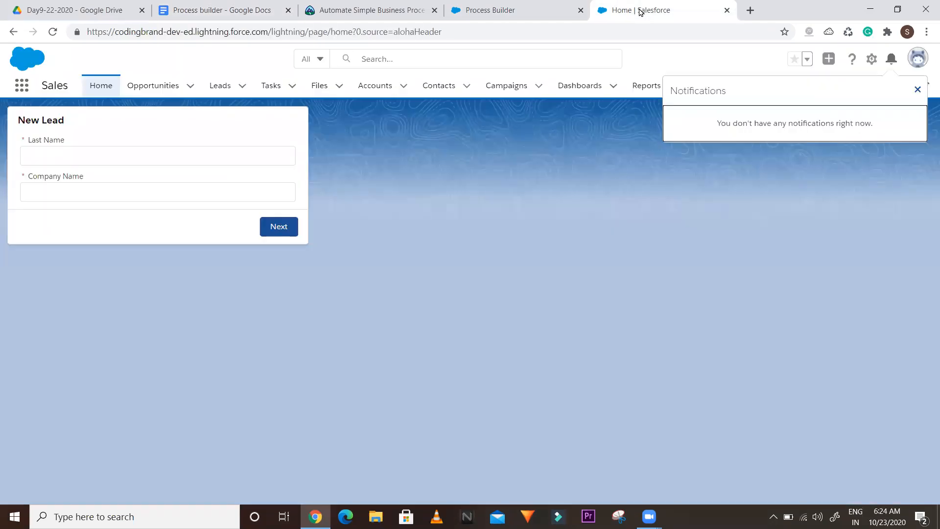
pyautogui.click(889, 62)
pyautogui.click(889, 62)
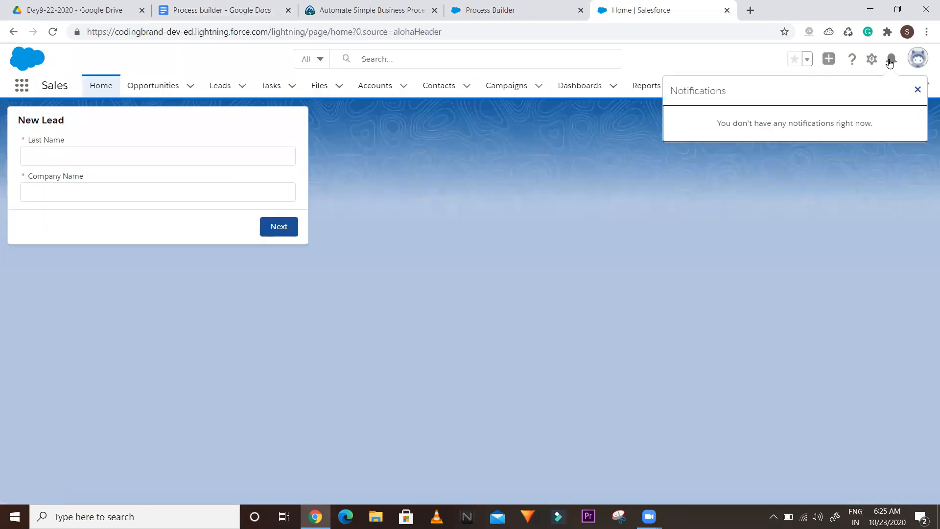
pyautogui.click(239, 11)
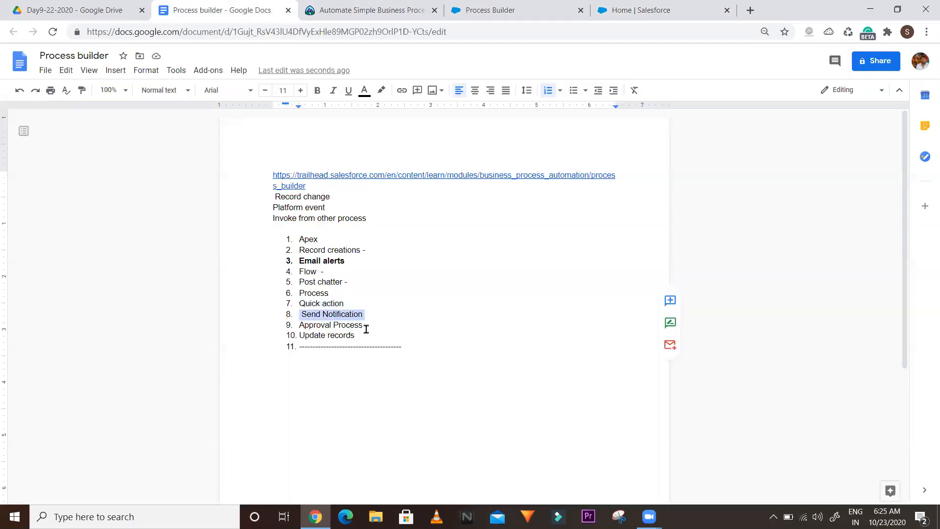
pyautogui.moveTo(366, 327); pyautogui.dragTo(295, 327)
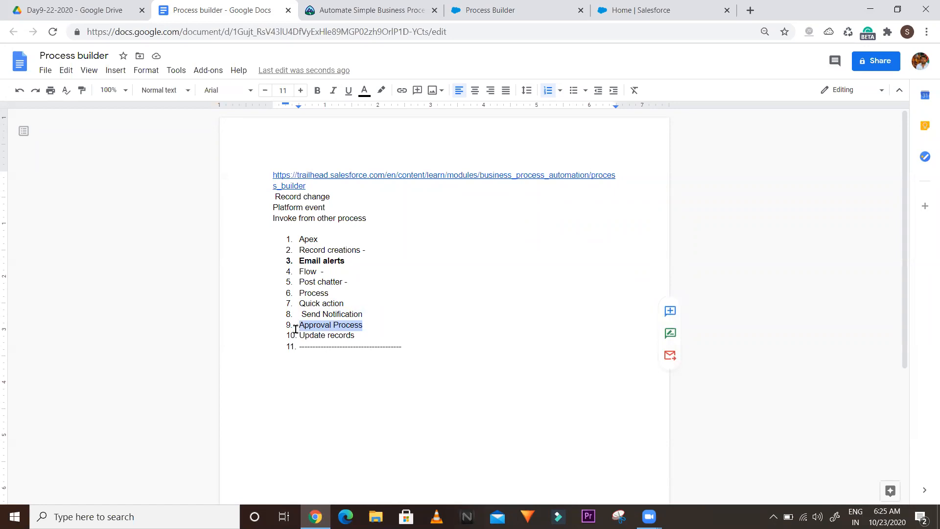
pyautogui.click(298, 334)
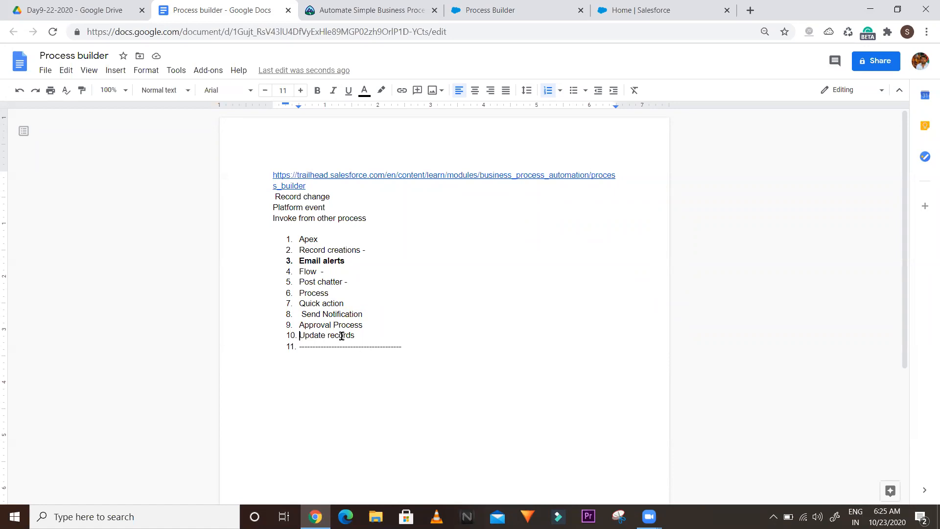
# Bold 'Update records' in item 10 and append '-- child records'
pyautogui.moveTo(354, 334); pyautogui.dragTo(298, 335)
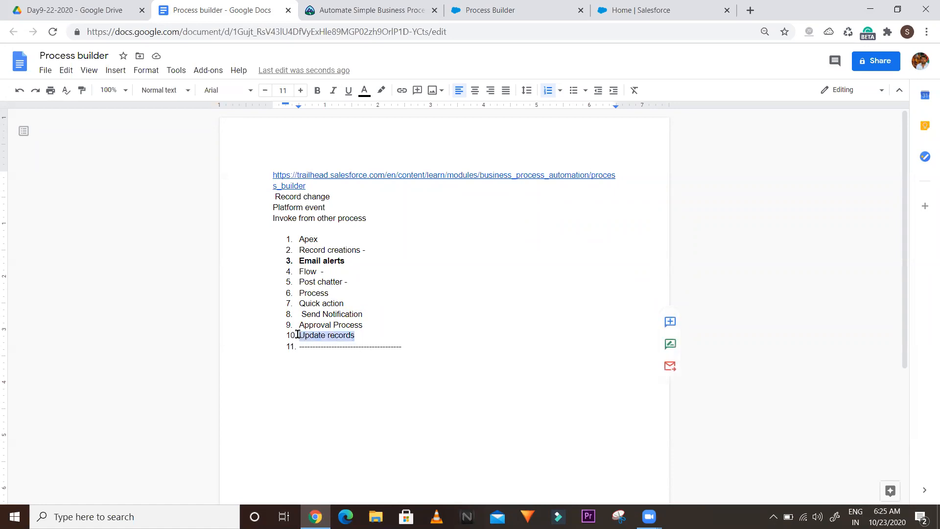
pyautogui.hotkey('ctrl', 'b')
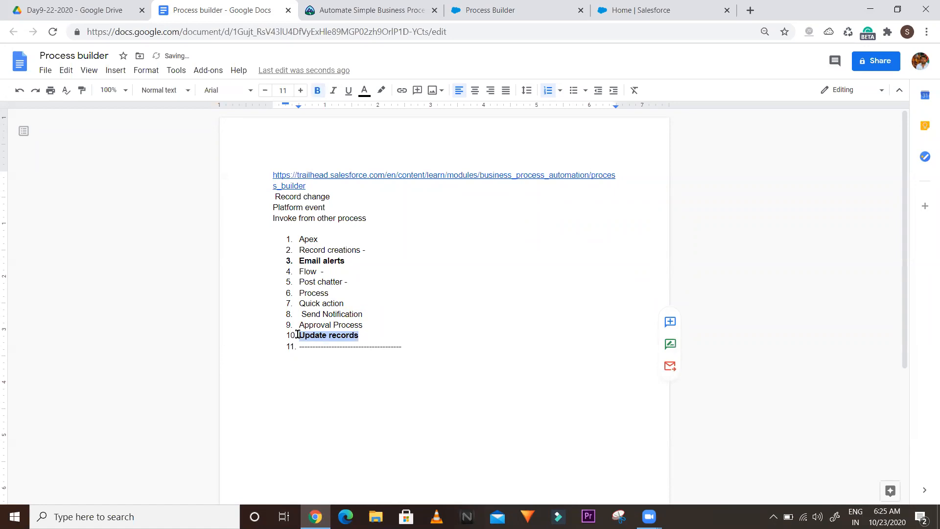
pyautogui.press('Right')
pyautogui.write('-- child re')
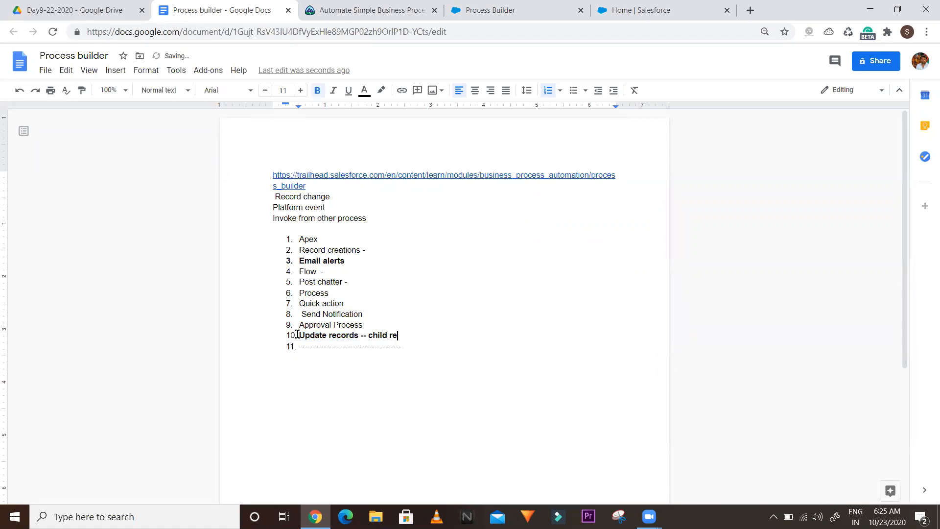
pyautogui.write('cords')
# Replace item 11 with a longer, unnumbered dashed separator line
pyautogui.rightClick(331, 335)
pyautogui.click(532, 371)
pyautogui.hotkey('shift', 'Home')
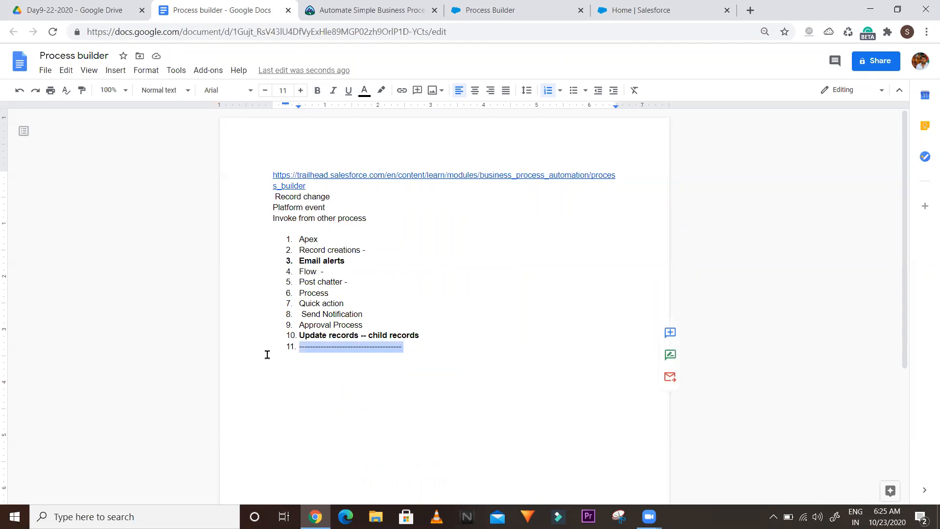
pyautogui.press('BackSpace')
pyautogui.press('BackSpace')
pyautogui.press('BackSpace')
pyautogui.write('----------------------------------------------------------------------------------------')
pyautogui.press('Return')
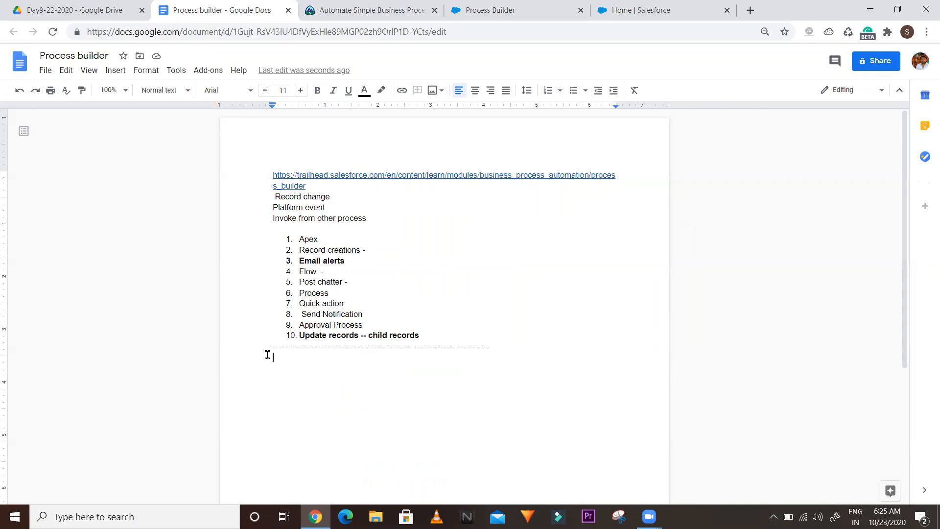
# Add the note 'Out message - external system .' followed by a dashed line
pyautogui.write('Out message - exte')
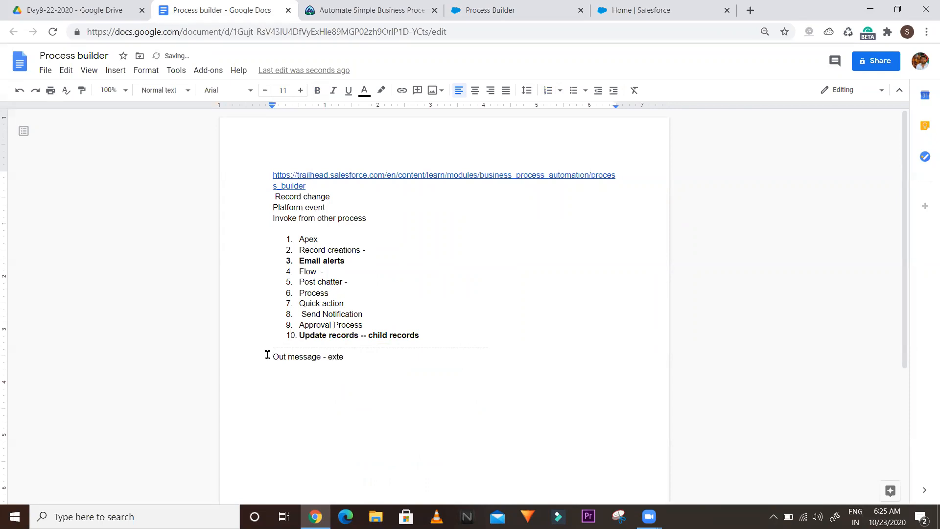
pyautogui.write('rnal system .')
pyautogui.press('Return')
pyautogui.write('---------------------------------------------------')
pyautogui.press('Return')
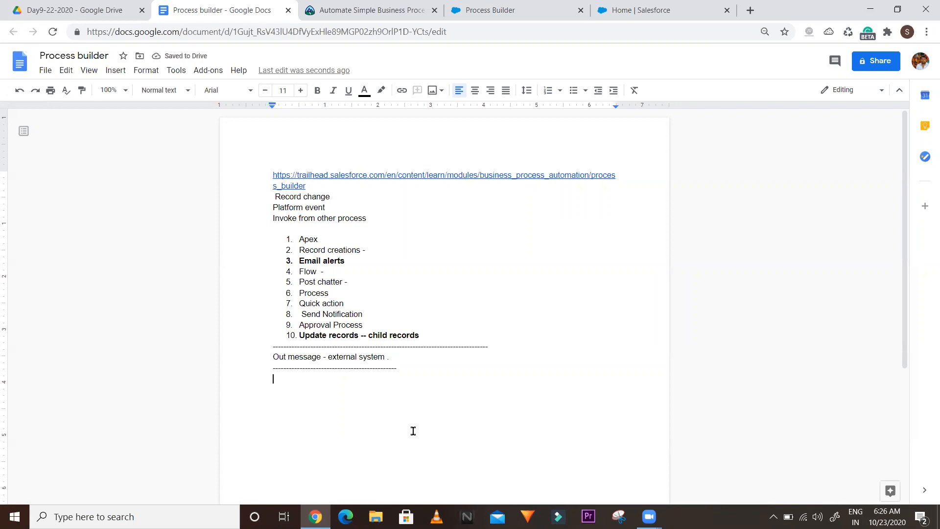
# Add the note 'Workflow - remove - single process' and return to Process Builder
pyautogui.write('Workflow - remove -')
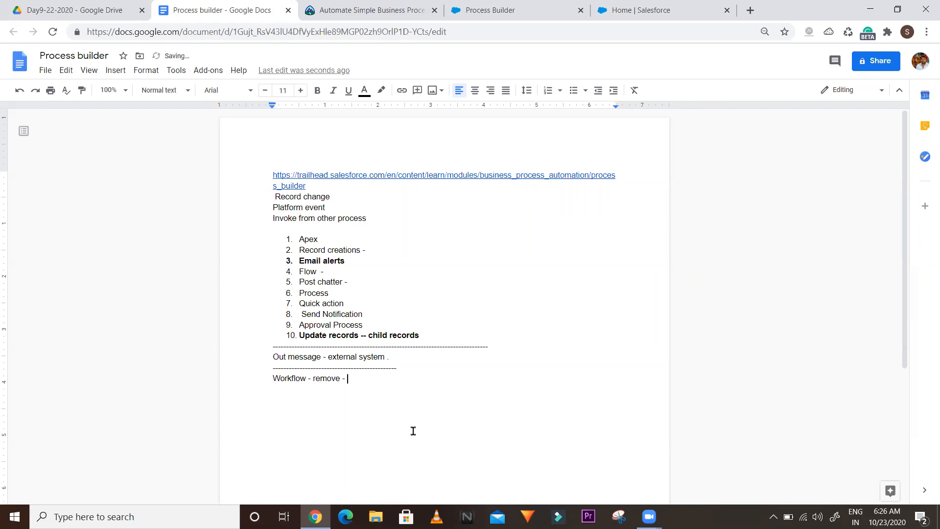
pyautogui.write(' single process')
pyautogui.press('Return')
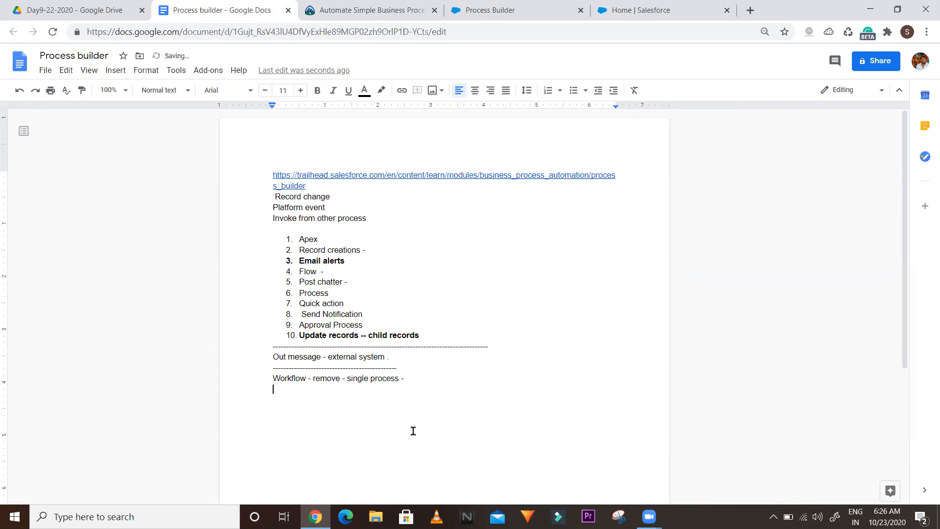
pyautogui.click(619, 10)
pyautogui.click(521, 11)
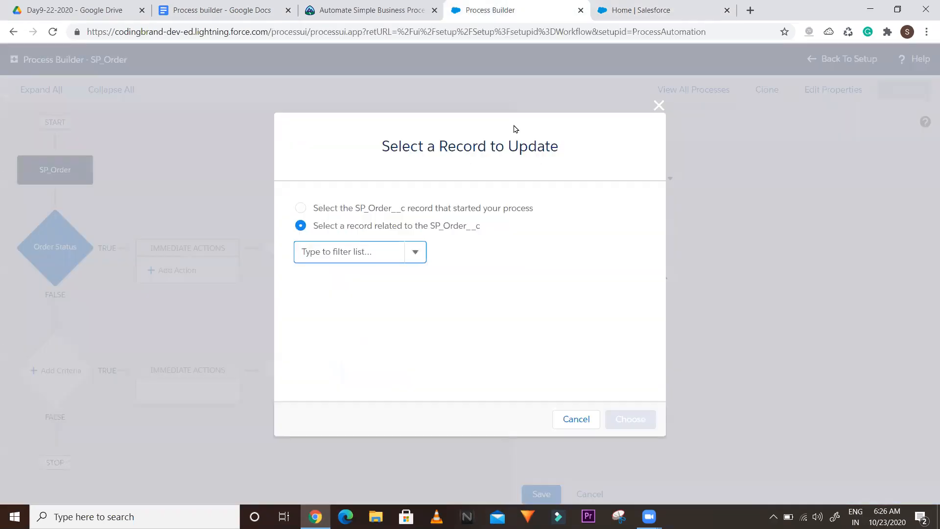
# Search the App Launcher for 'sp' from the Salesforce home page
pyautogui.click(618, 10)
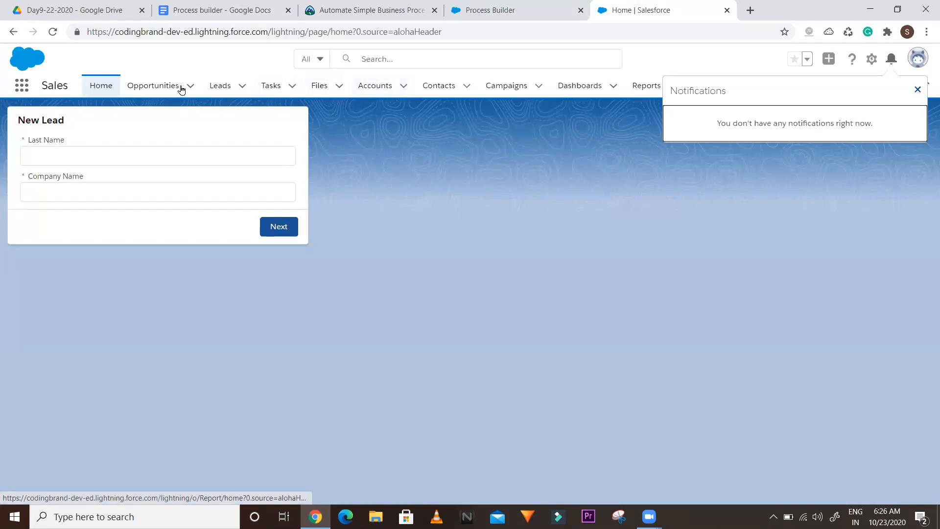
pyautogui.click(22, 90)
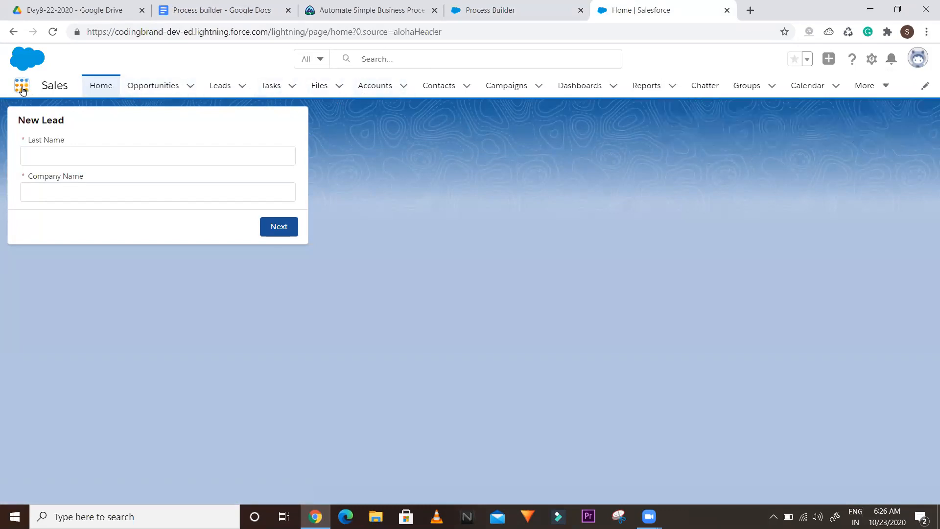
pyautogui.click(21, 89)
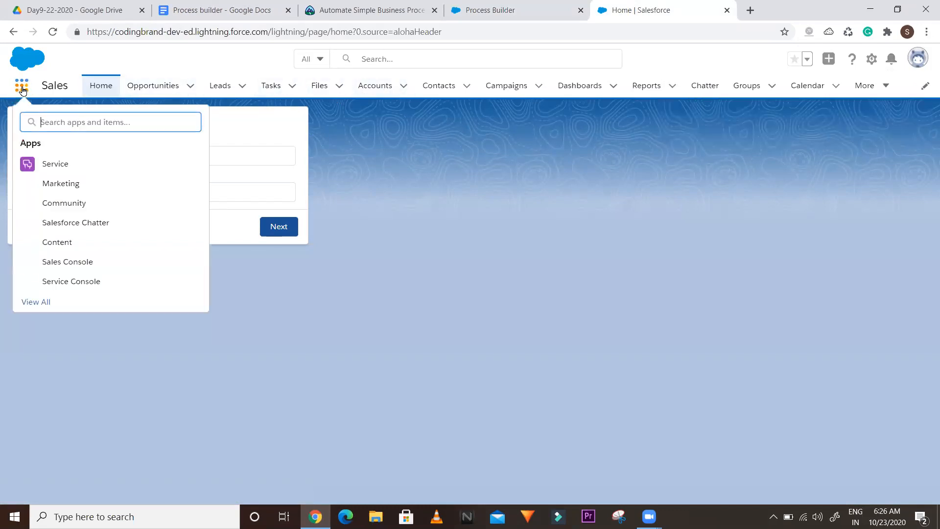
pyautogui.write('spare')
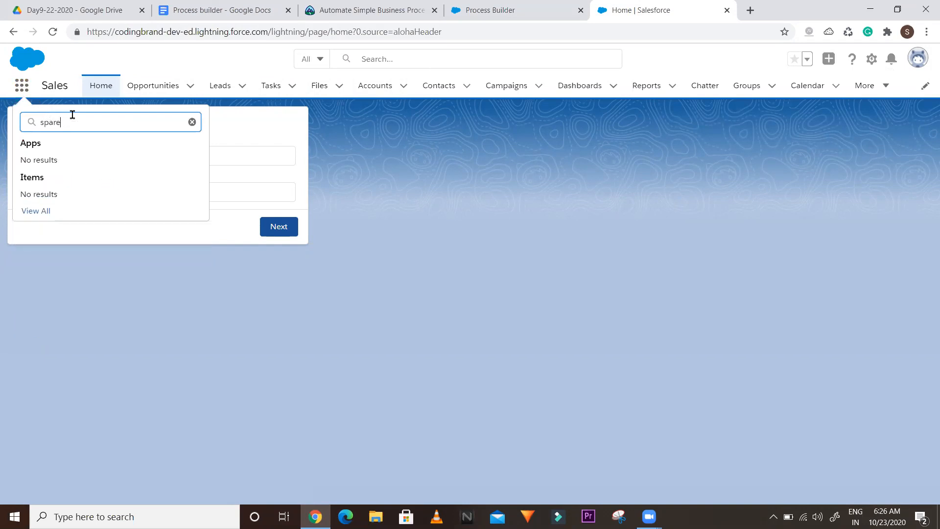
pyautogui.press('BackSpace')
pyautogui.press('BackSpace')
pyautogui.press('BackSpace')
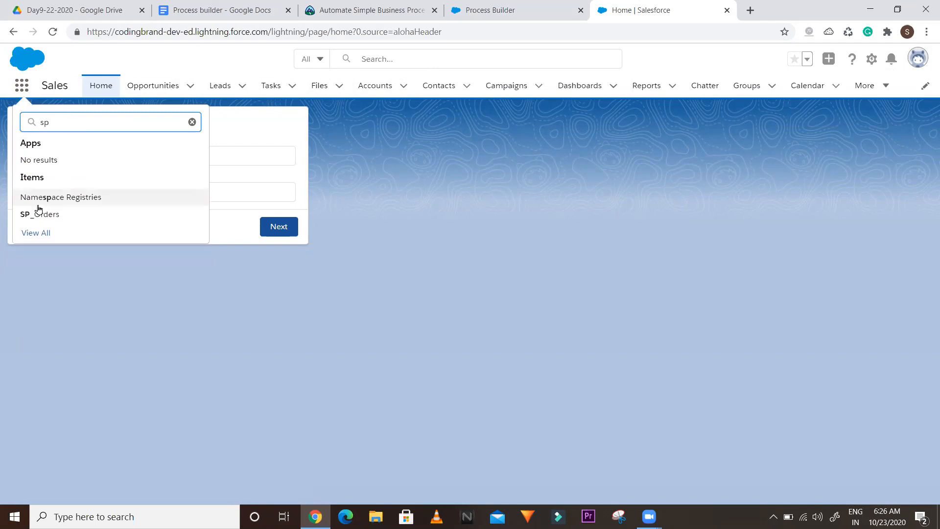
# Open the SP_Orders list, then the SP_Order__c object via Setup's Edit Object
pyautogui.click(23, 218)
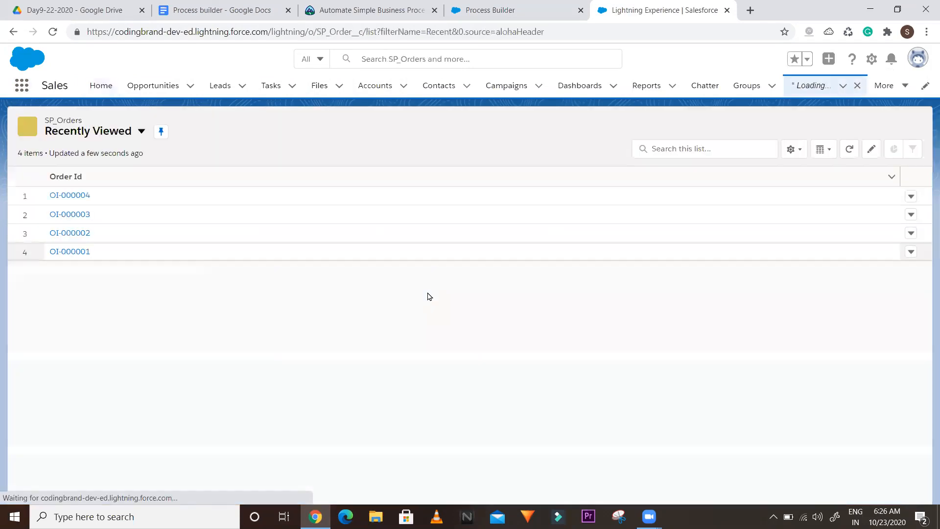
pyautogui.click(871, 59)
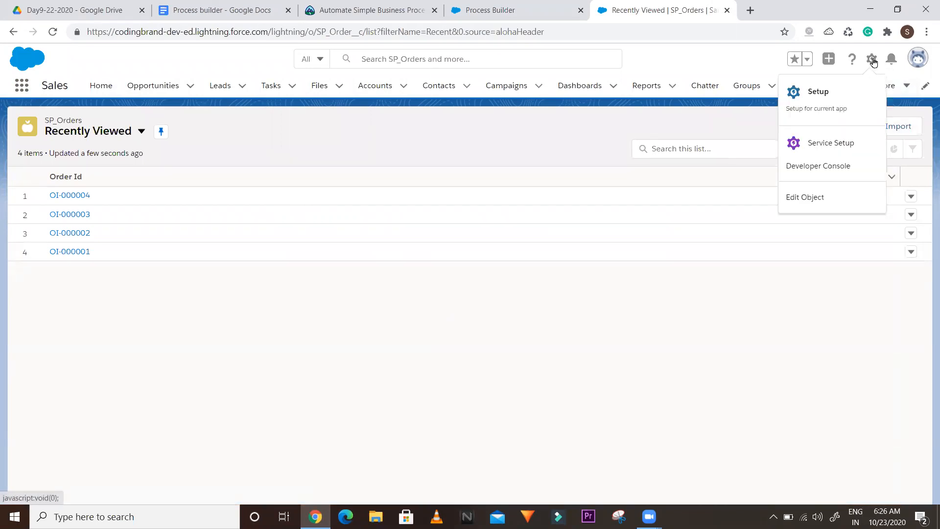
pyautogui.click(789, 199)
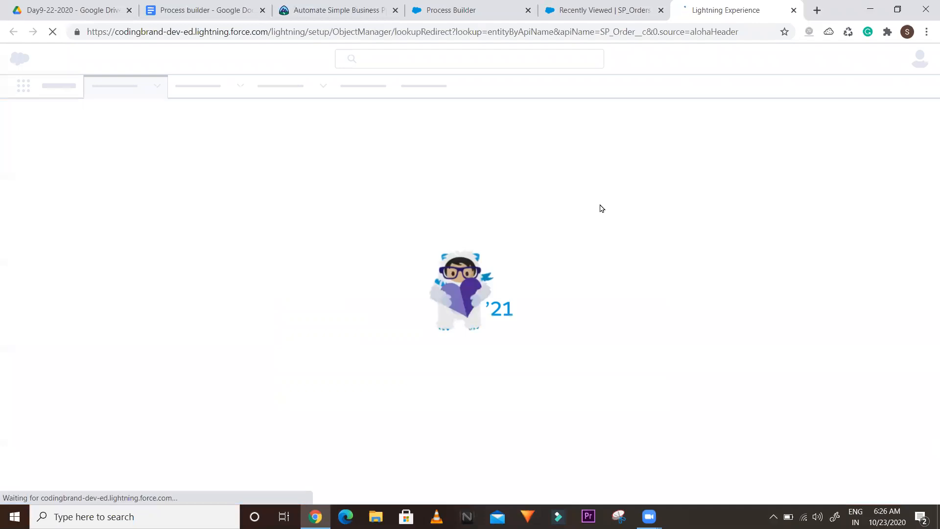
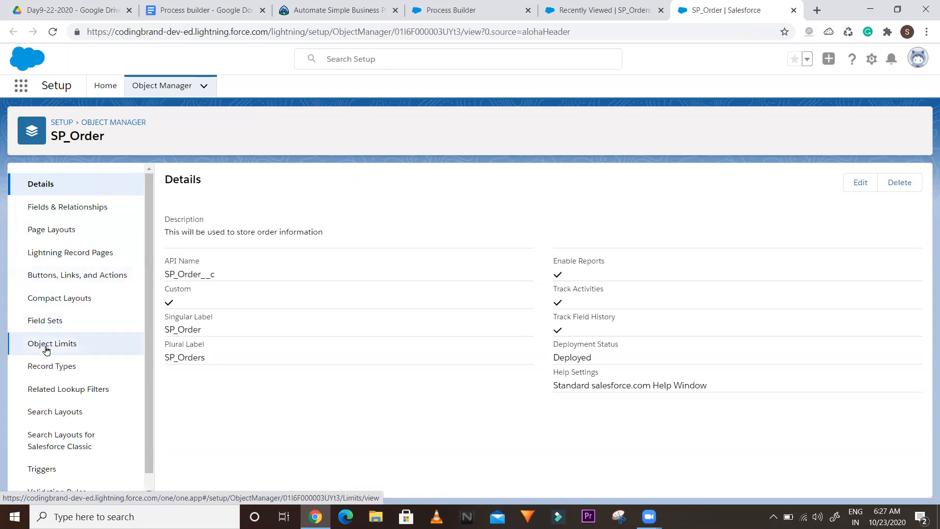
# Open a blank browser tab, go back to the SP_Order setup tab, then switch to the Process builder notes
pyautogui.scroll(-1, 151, 293)
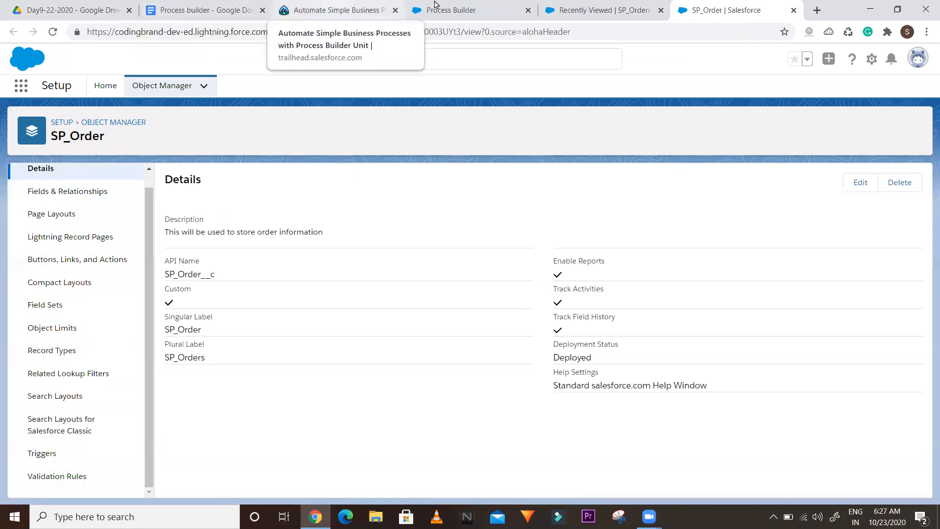
pyautogui.click(817, 11)
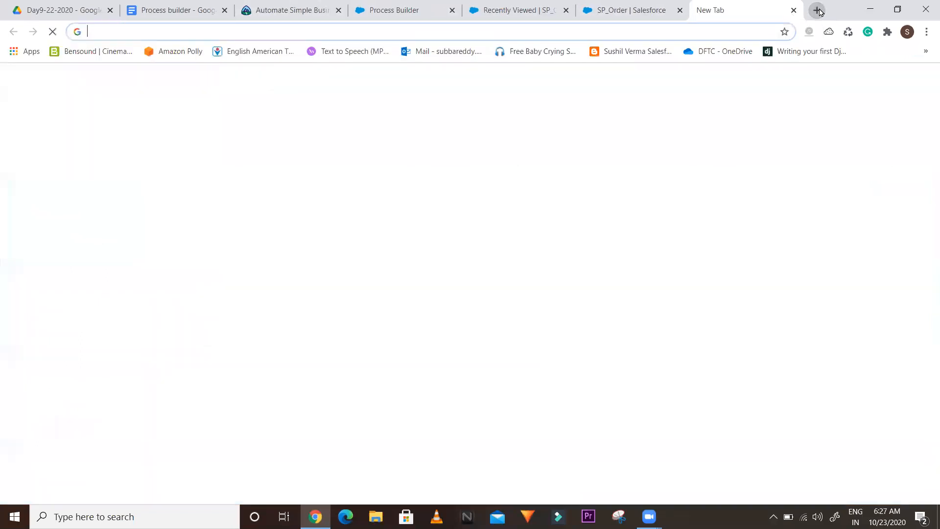
pyautogui.click(627, 4)
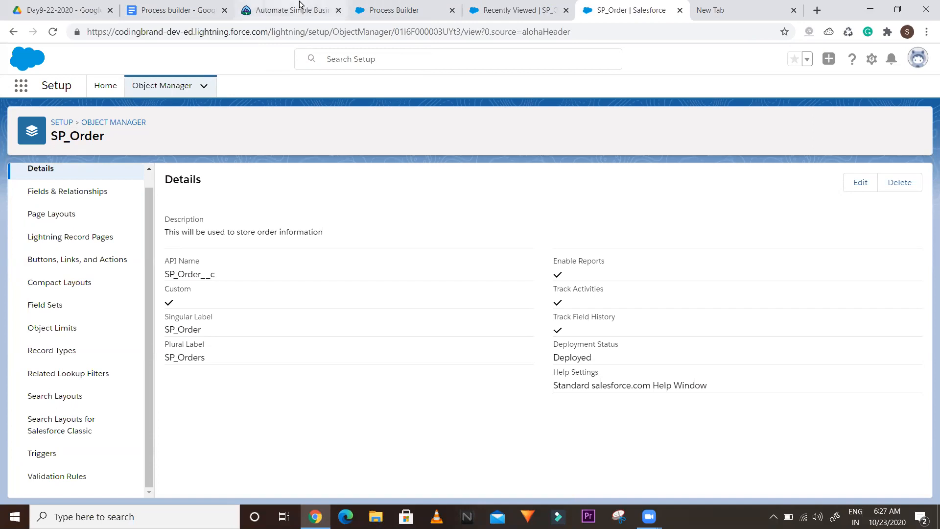
pyautogui.click(176, 10)
# Below the Workflow line, note '10kb-recordpage----> 5mb -->' and 'File -- object - metadata --file'
pyautogui.click(426, 431)
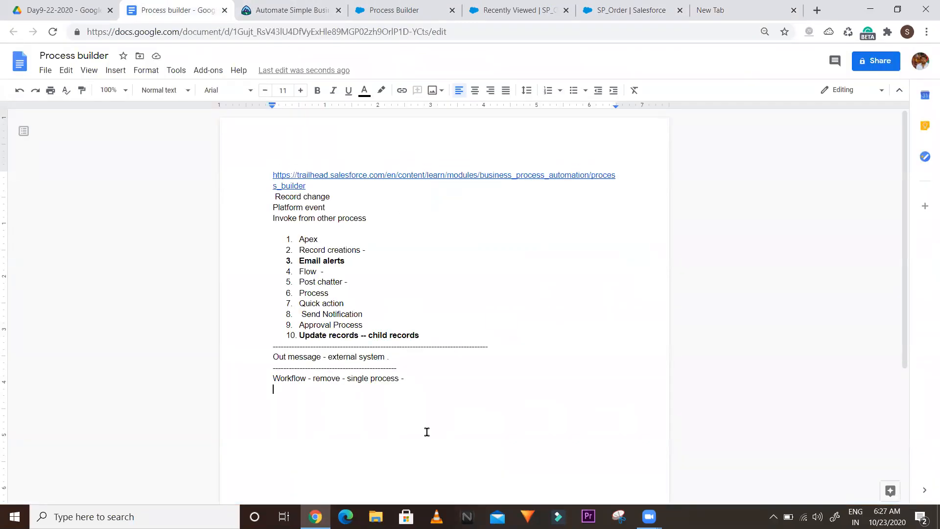
pyautogui.press('Return')
pyautogui.write('10kb')
pyautogui.press('BackSpace')
pyautogui.write('-recordpage---->')
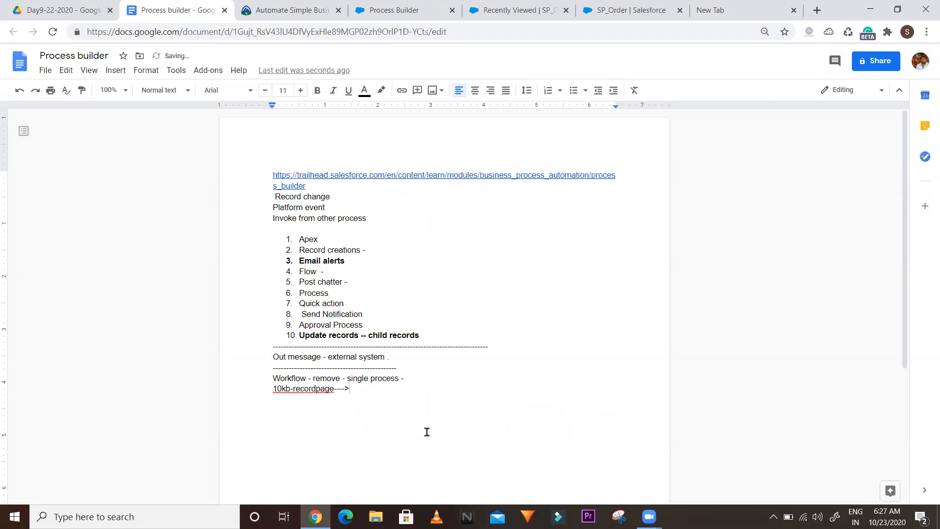
pyautogui.write(' 5mb -->')
pyautogui.press('Return')
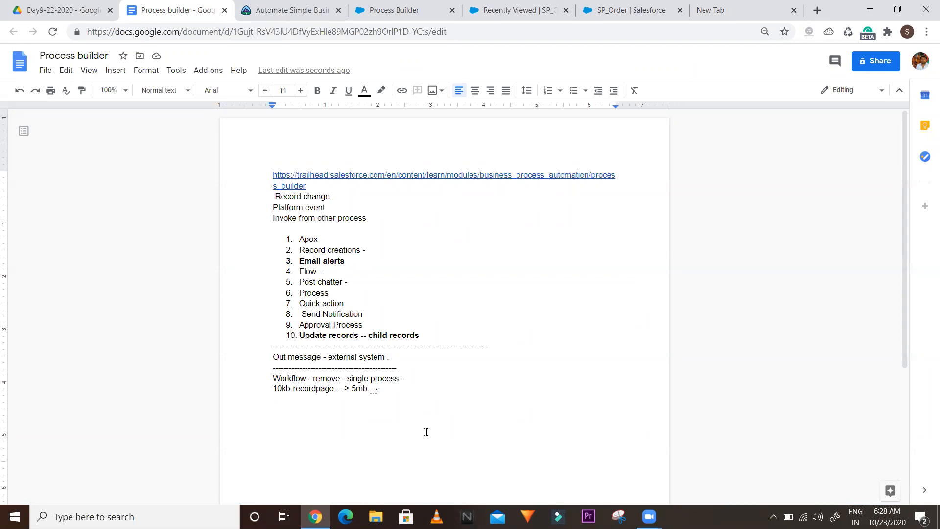
pyautogui.write('File -- object - metadata ')
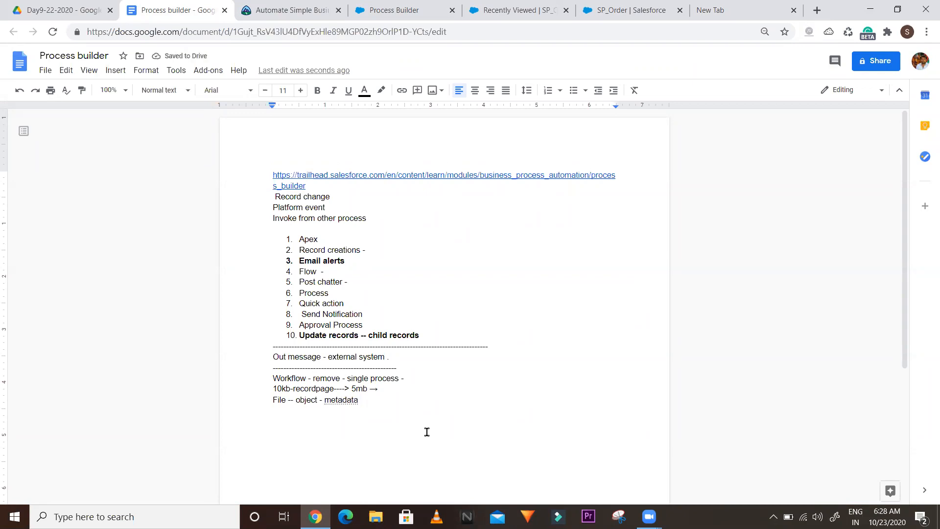
pyautogui.write('--file')
pyautogui.press('Return')
# Add load-time notes 'Small - 10kb - 2sec- load' and '10mb - 10sec- >'
pyautogui.write('Small - 10k')
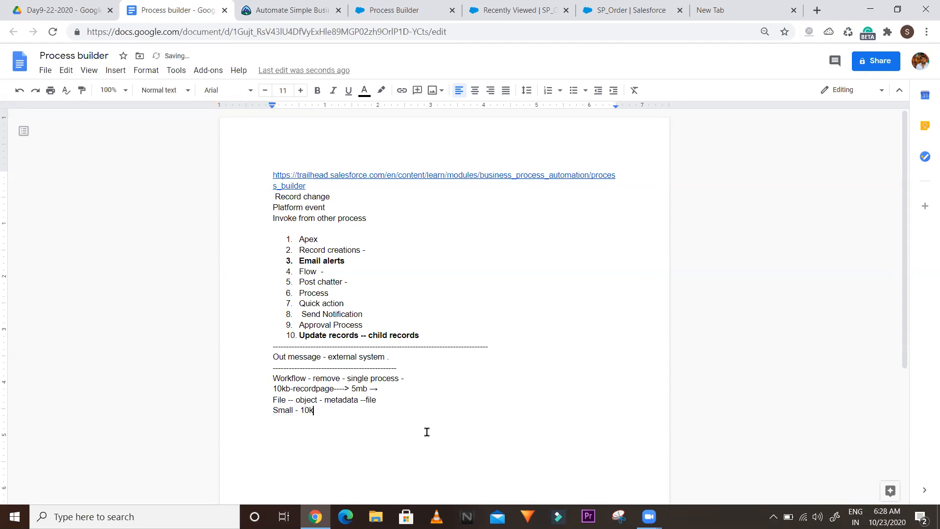
pyautogui.write('b - 1')
pyautogui.press('BackSpace')
pyautogui.write('2sec- load')
pyautogui.press('Return')
pyautogui.write('10mb - 10sec- >')
# Add the note lines 'Performance --' and 'insert - update-'
pyautogui.press('Return')
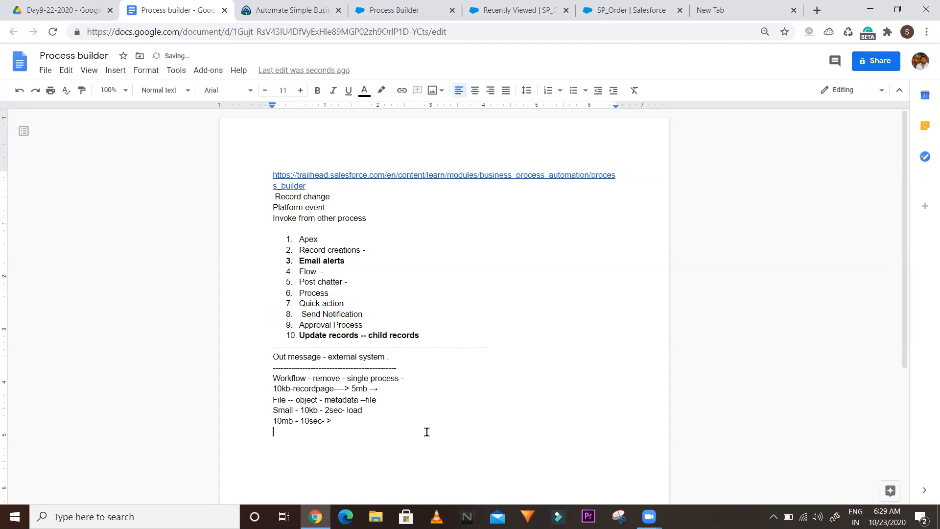
pyautogui.write('personce')
pyautogui.press('BackSpace')
pyautogui.press('BackSpace')
pyautogui.press('BackSpace')
pyautogui.press('BackSpace')
pyautogui.press('BackSpace')
pyautogui.press('BackSpace')
pyautogui.press('BackSpace')
pyautogui.write('rformance --')
pyautogui.press('Return')
pyautogui.press('Return')
pyautogui.write('insert - update')
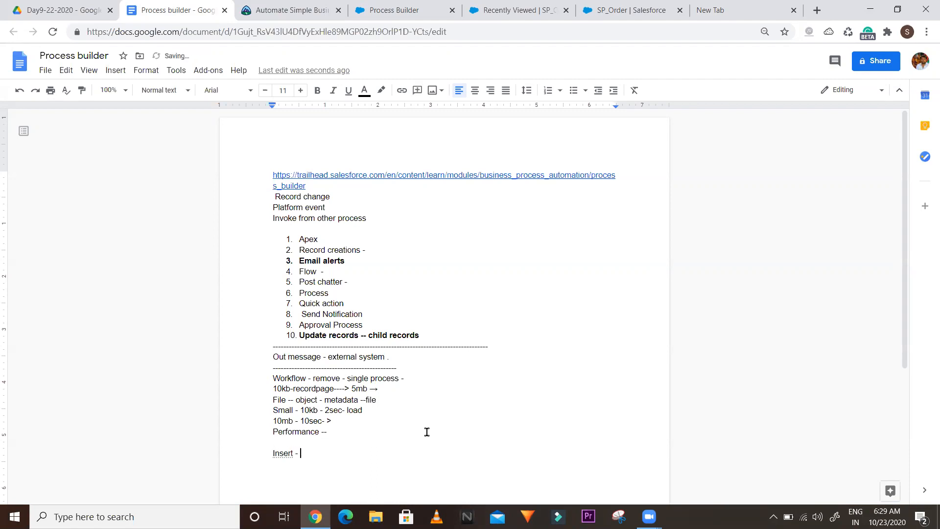
pyautogui.write('-')
pyautogui.press('Return')
# Add a dashed rule followed by a 'File time' line
pyautogui.write('--------------------------metdata')
pyautogui.press('BackSpace')
pyautogui.press('BackSpace')
pyautogui.press('BackSpace')
pyautogui.press('BackSpace')
pyautogui.press('BackSpace')
pyautogui.press('BackSpace')
pyautogui.press('BackSpace')
pyautogui.press('Return')
pyautogui.write('File')
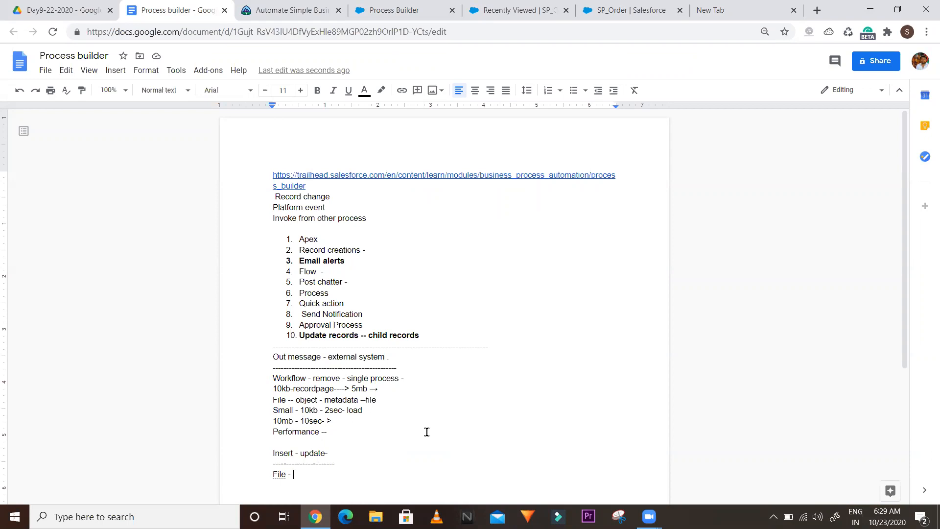
pyautogui.write('time')
pyautogui.press('Return')
# Add another dashed rule, then the lines 'Workf 1' and 'Workflow 2'
pyautogui.write('----------------------')
pyautogui.press('Return')
pyautogui.write('Workf ')
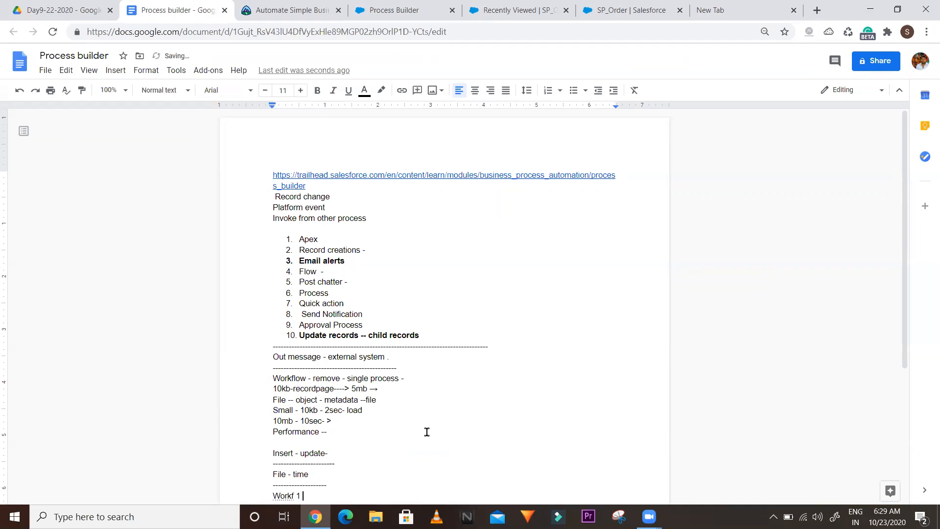
pyautogui.write('1')
pyautogui.press('Return')
pyautogui.write('Workflow 2')
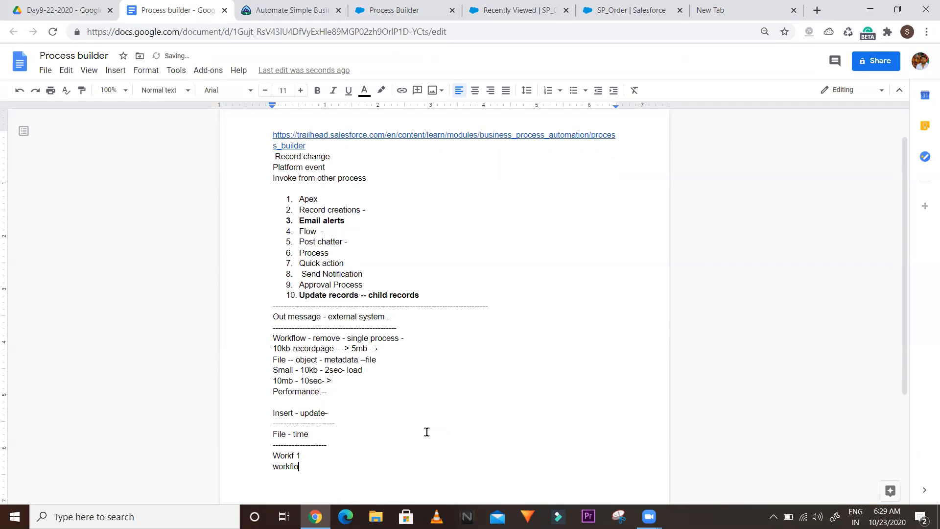
pyautogui.press('Return')
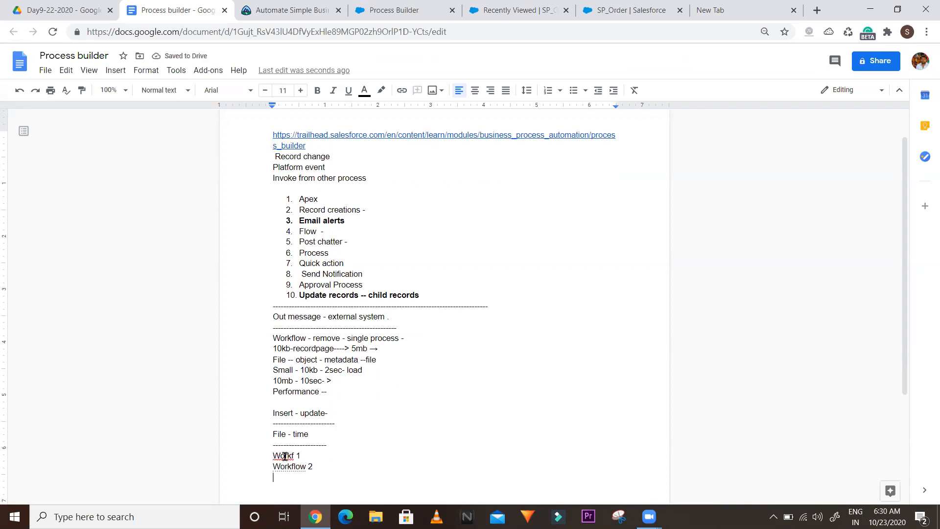
# Add an 'Order process' line below Workflow 2
pyautogui.click(315, 466)
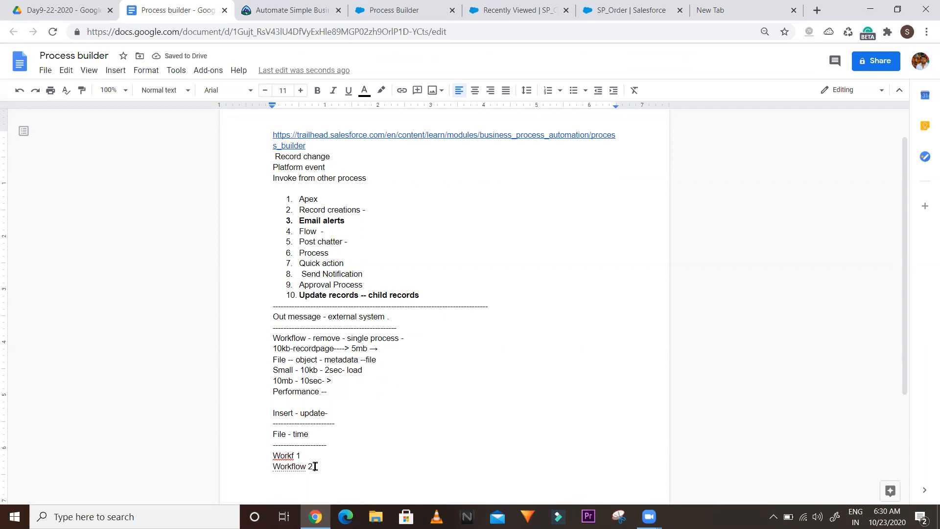
pyautogui.keyDown('shift'); pyautogui.click(265, 453); pyautogui.keyUp('shift')
pyautogui.click(331, 468)
pyautogui.press('Return')
pyautogui.write('Order process')
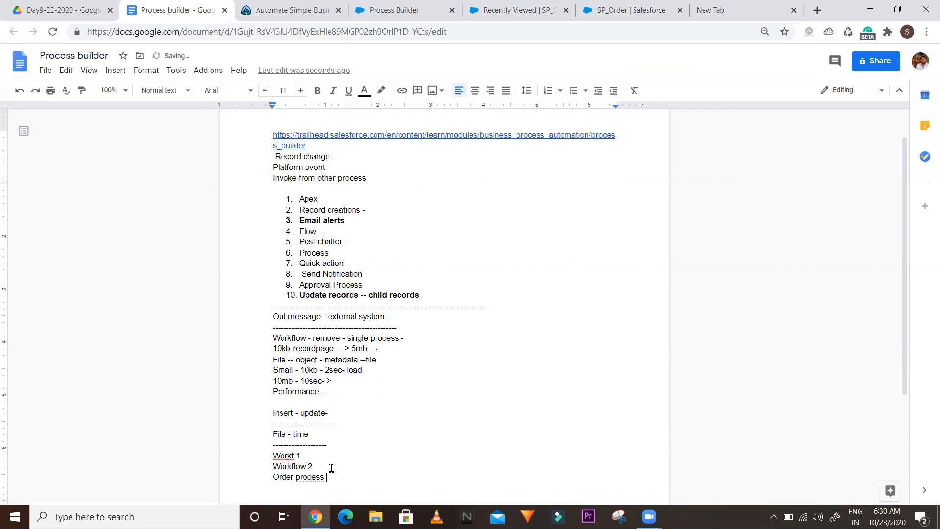
pyautogui.press('Return')
# Annotate the lines with '--> file 1 scan', '--> file1 new scan' and 'scan +'
pyautogui.click(304, 453)
pyautogui.write('--> file 1 scan')
pyautogui.press('Down')
pyautogui.write('-->')
pyautogui.doubleClick(350, 454)
pyautogui.moveTo(328, 456); pyautogui.dragTo(314, 455)
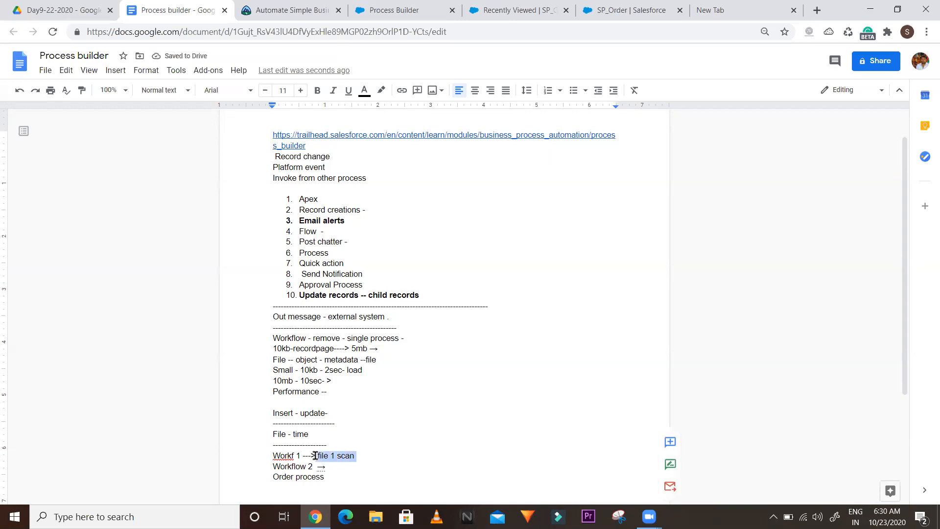
pyautogui.click(332, 466)
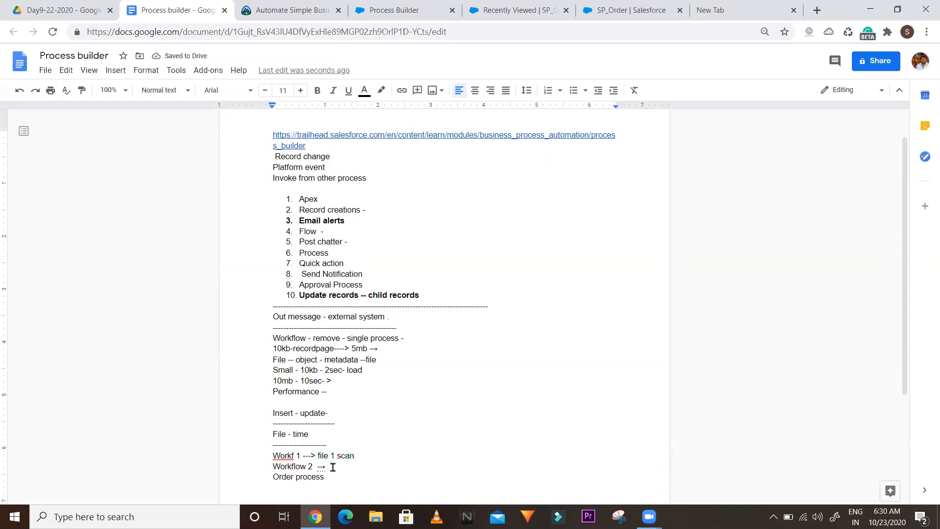
pyautogui.write('file1 ')
pyautogui.write('new scan')
pyautogui.write('scan +')
# Add a dashed rule below the three workflow scan lines
pyautogui.press('Return')
pyautogui.write('r')
pyautogui.press('BackSpace')
pyautogui.click(274, 456)
pyautogui.moveTo(286, 460); pyautogui.dragTo(370, 483)
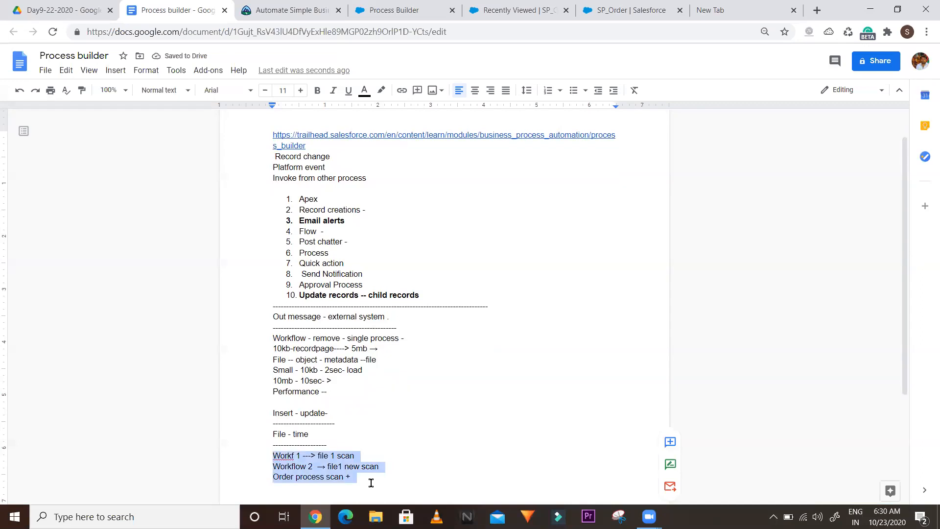
pyautogui.click(370, 481)
pyautogui.press('Return')
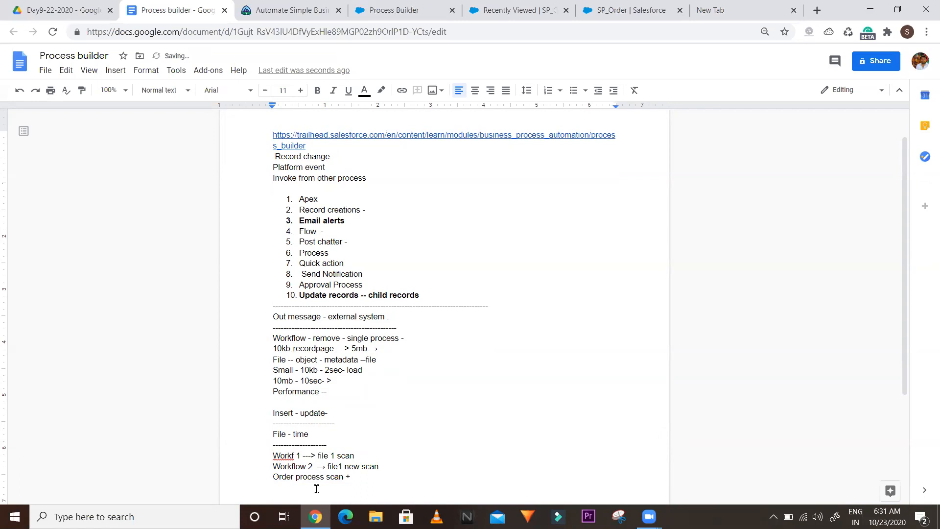
pyautogui.write('----------------------------------------------------------')
pyautogui.moveTo(268, 455); pyautogui.dragTo(366, 475)
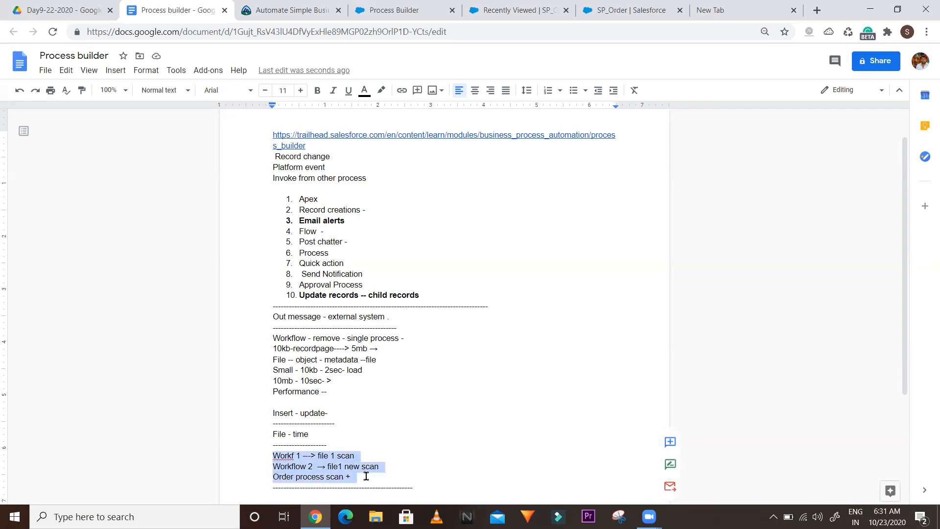
# Add a 'Workflow -- use' line below the dashed rule
pyautogui.click(366, 475)
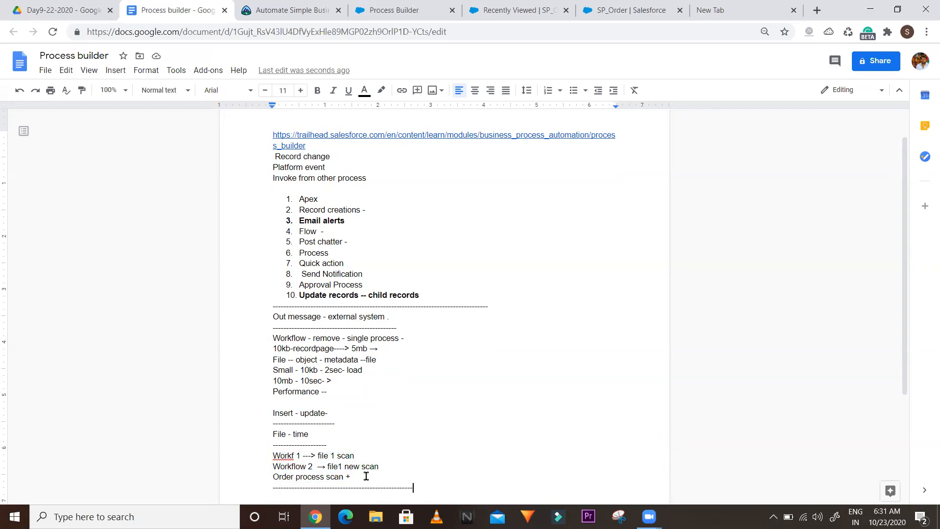
pyautogui.press('Return')
pyautogui.press('Return')
pyautogui.press('Return')
pyautogui.press('Return')
pyautogui.press('Return')
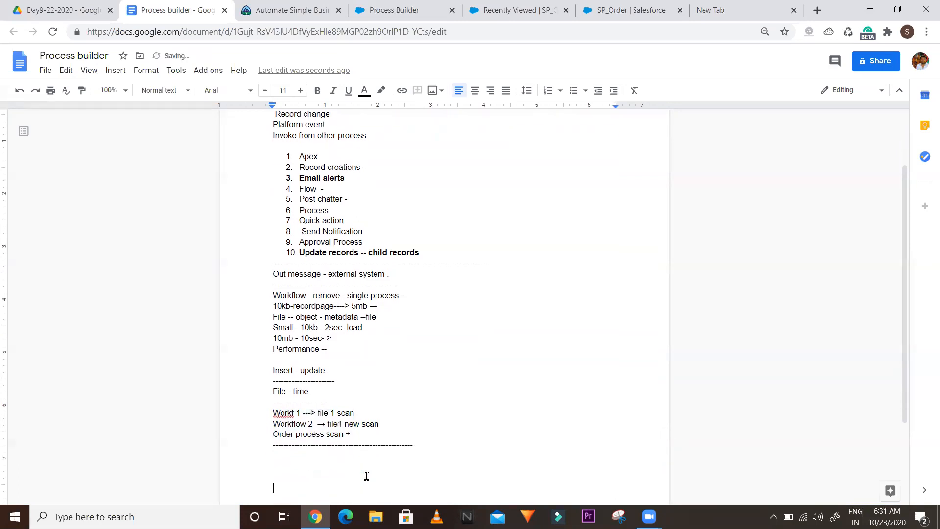
pyautogui.press('Up')
pyautogui.press('Up')
pyautogui.press('Up')
pyautogui.press('Up')
pyautogui.write('Workflow -- use')
pyautogui.press('Return')
# Type 'Core funcation -' and correct it to 'function' using the spelling suggestion
pyautogui.write('Core funcation -')
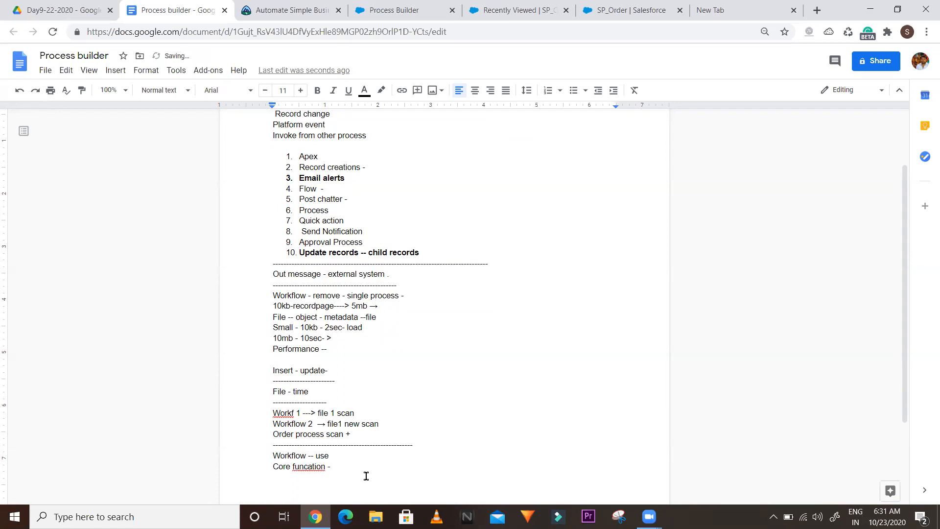
pyautogui.rightClick(313, 466)
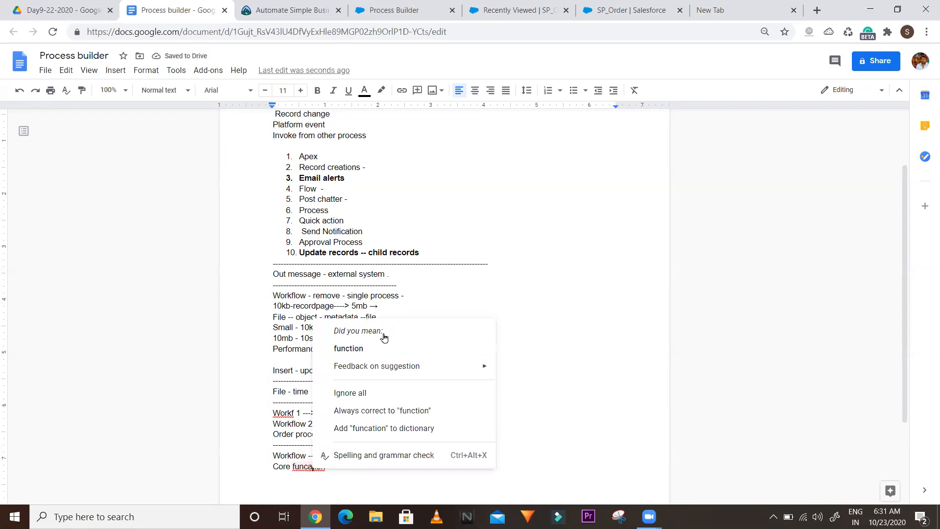
pyautogui.rightClick(356, 348)
pyautogui.click(357, 348)
pyautogui.click(356, 348)
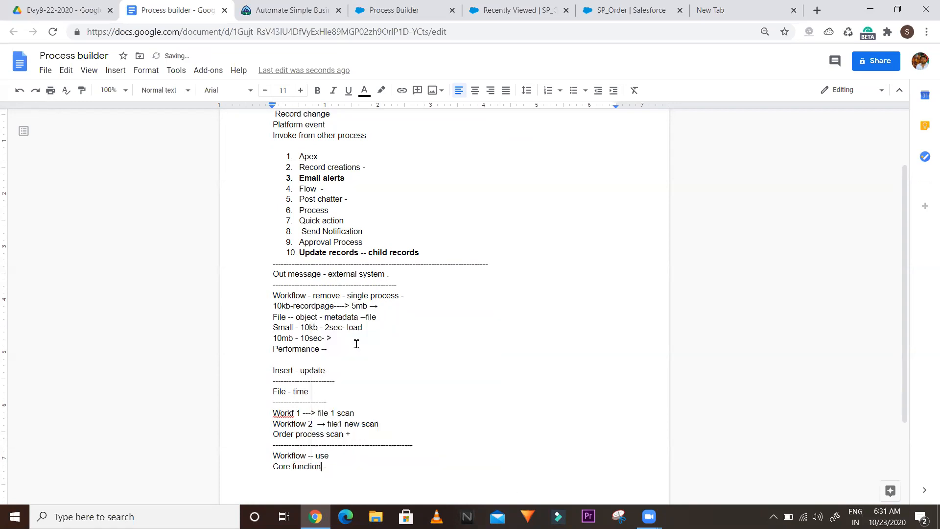
pyautogui.click(336, 467)
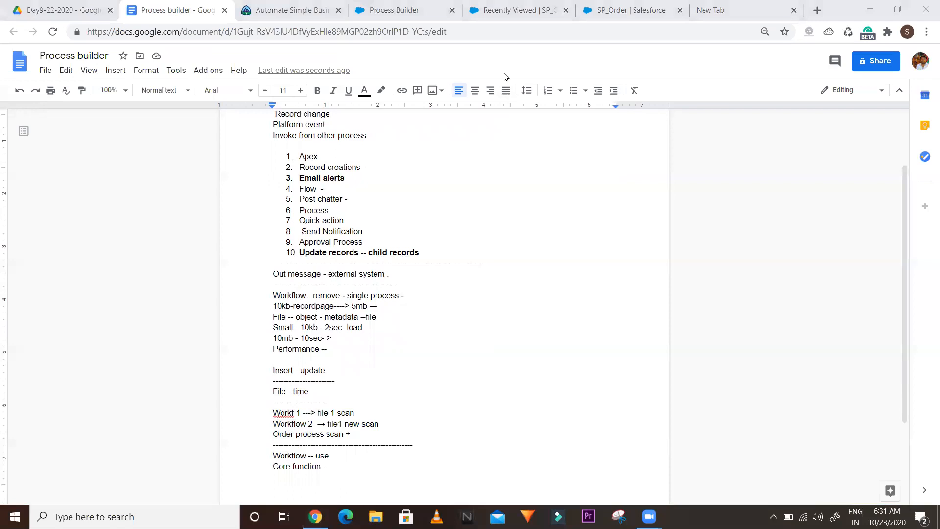
# Add a dashed rule under Core function, a 'Per object - one process -' line, and another dashed rule
pyautogui.click(335, 463)
pyautogui.press('Return')
pyautogui.write('--------------------------------------------')
pyautogui.press('Return')
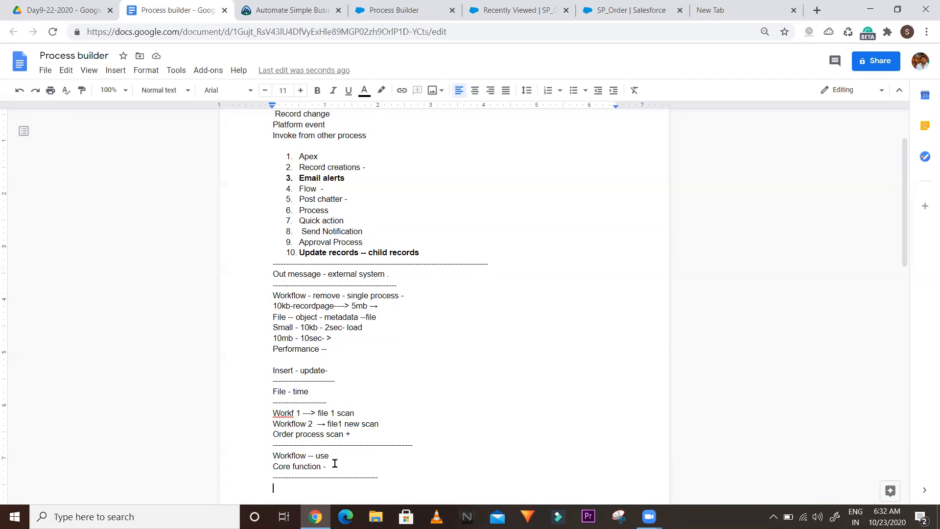
pyautogui.write('Per object - one process ')
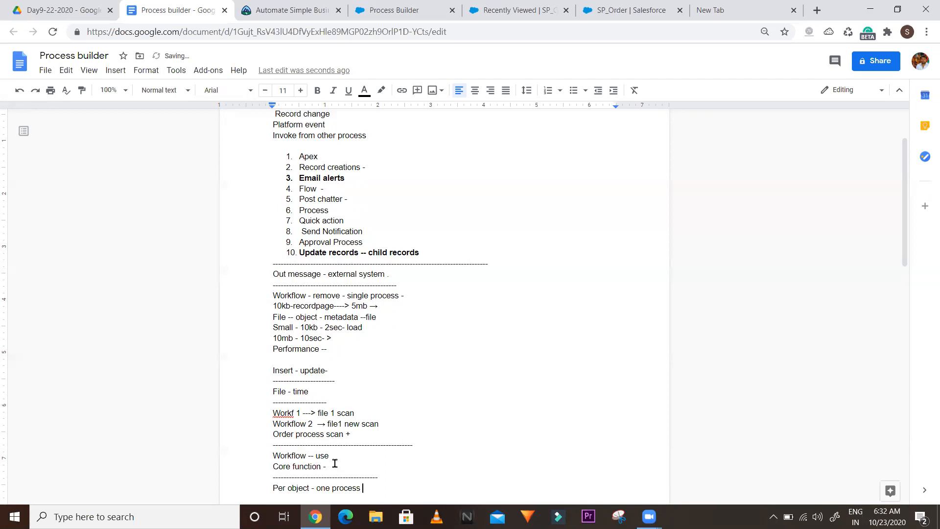
pyautogui.write('-')
pyautogui.press('Return')
pyautogui.press('Return')
pyautogui.scroll(-1, 372, 367)
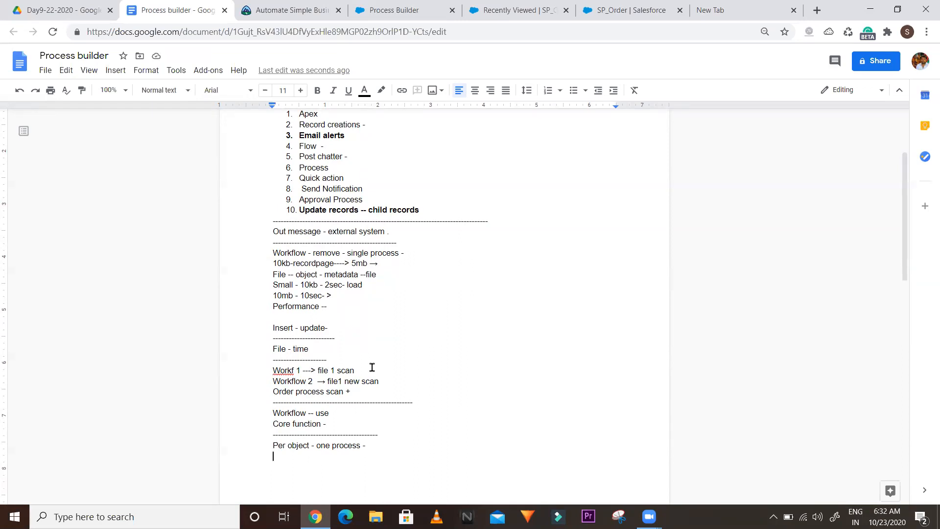
pyautogui.write('--------------------------------------')
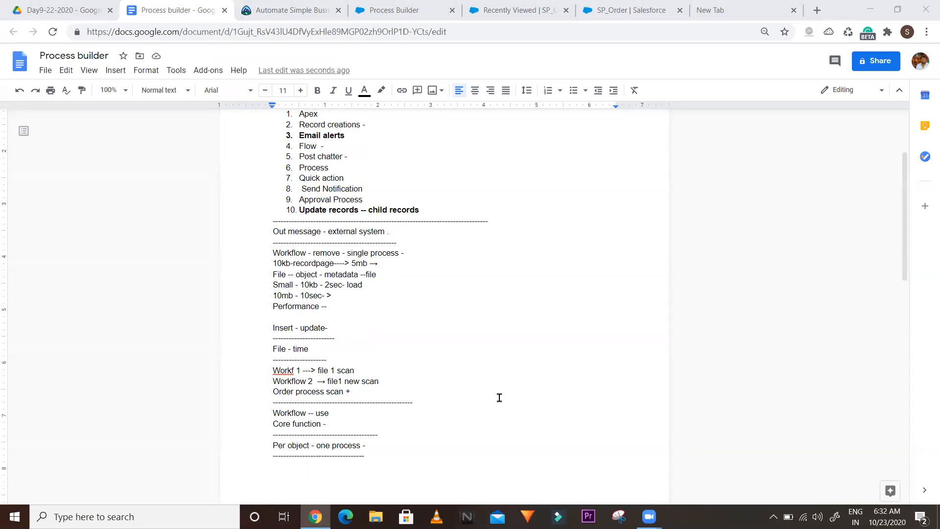
# Select the word 'Workf' in the notes without editing, then return to the SP_Order setup page
pyautogui.click(297, 117)
pyautogui.rightClick(343, 168)
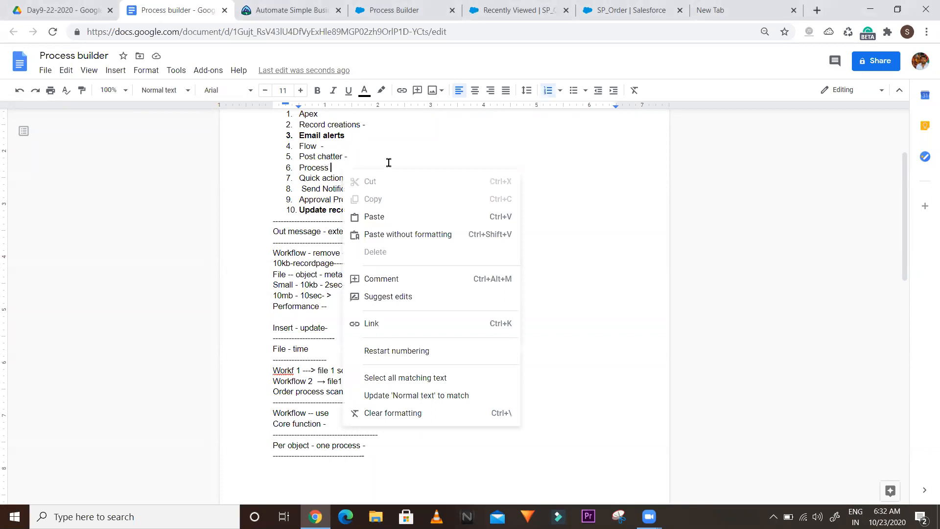
pyautogui.click(316, 190)
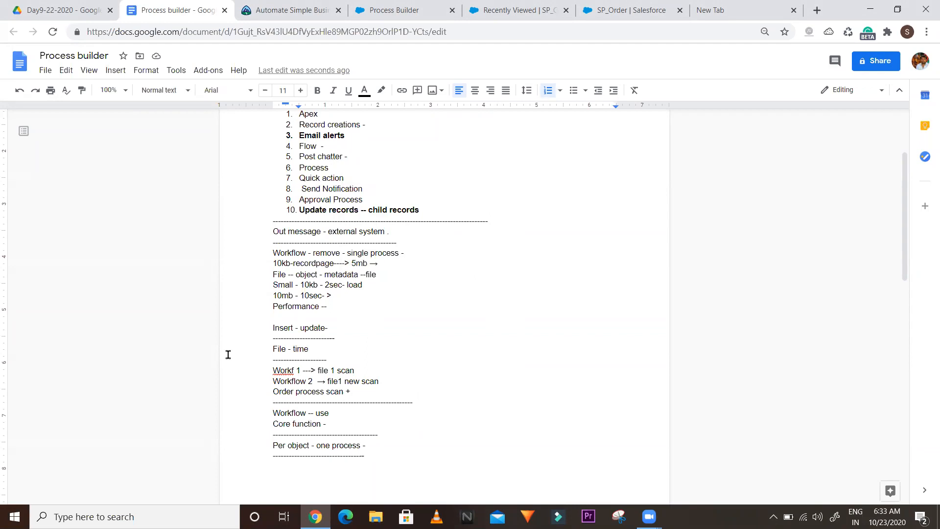
pyautogui.doubleClick(288, 373)
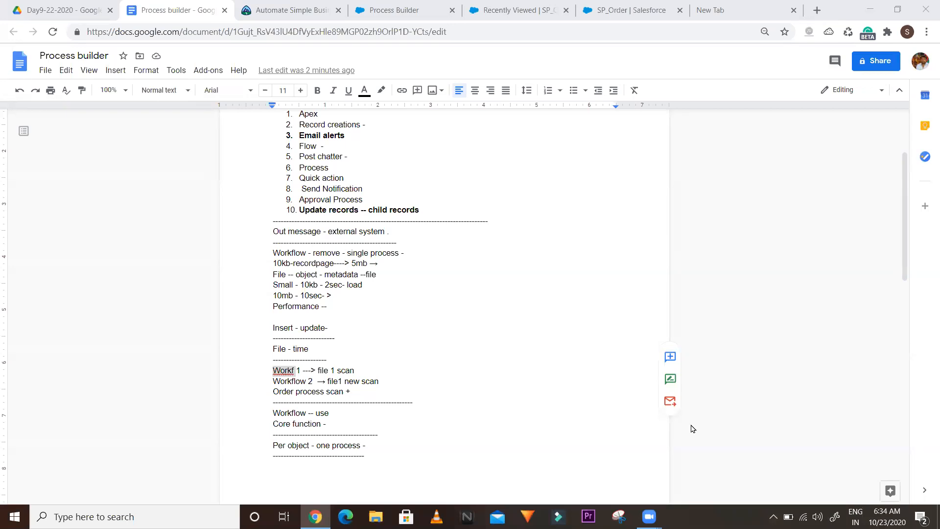
pyautogui.click(629, 5)
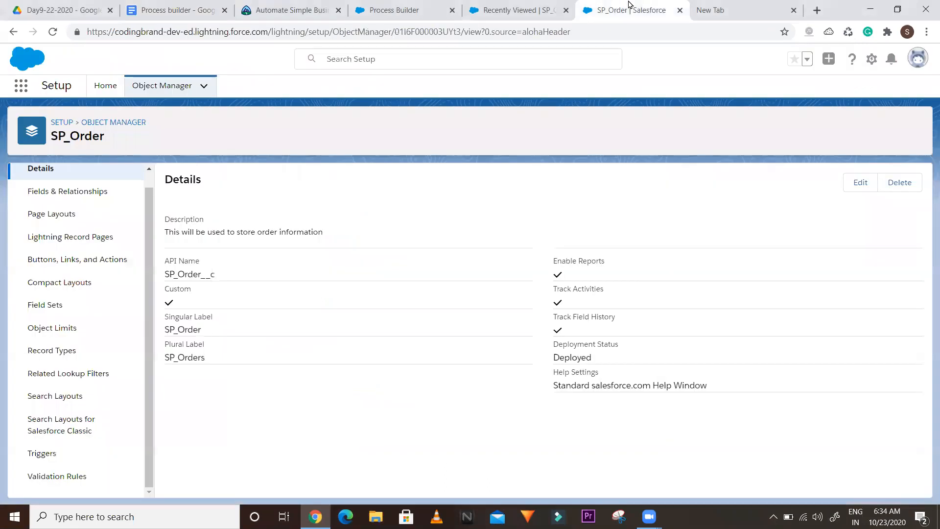
# In the SP_Order process, close the record chooser and keep Order Status criteria on field conditions
pyautogui.click(403, 6)
pyautogui.click(658, 105)
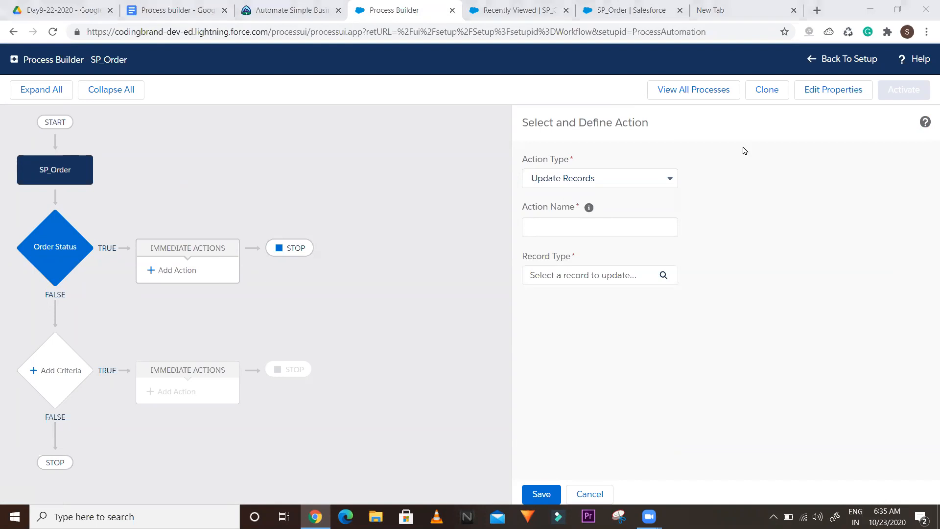
pyautogui.click(62, 245)
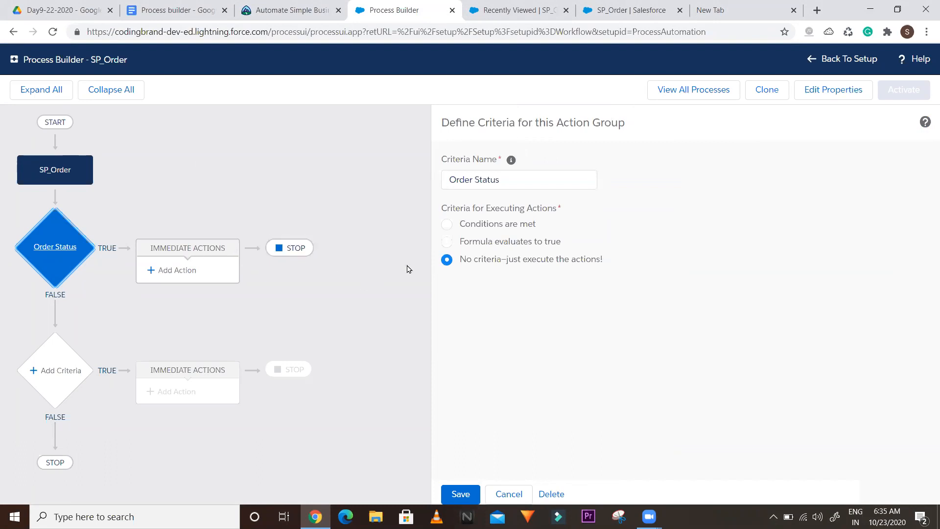
pyautogui.click(447, 242)
pyautogui.click(446, 224)
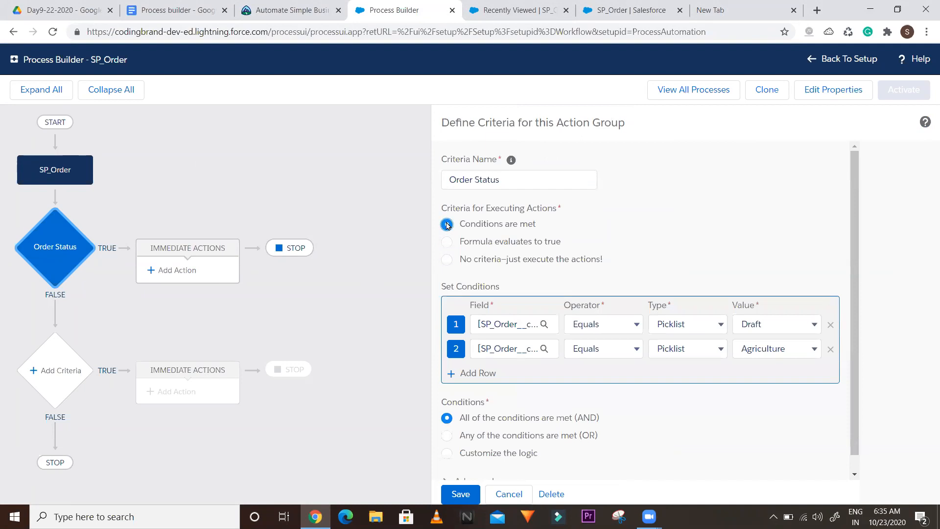
# Allow recursion in the SP_Order process start settings and save
pyautogui.click(34, 175)
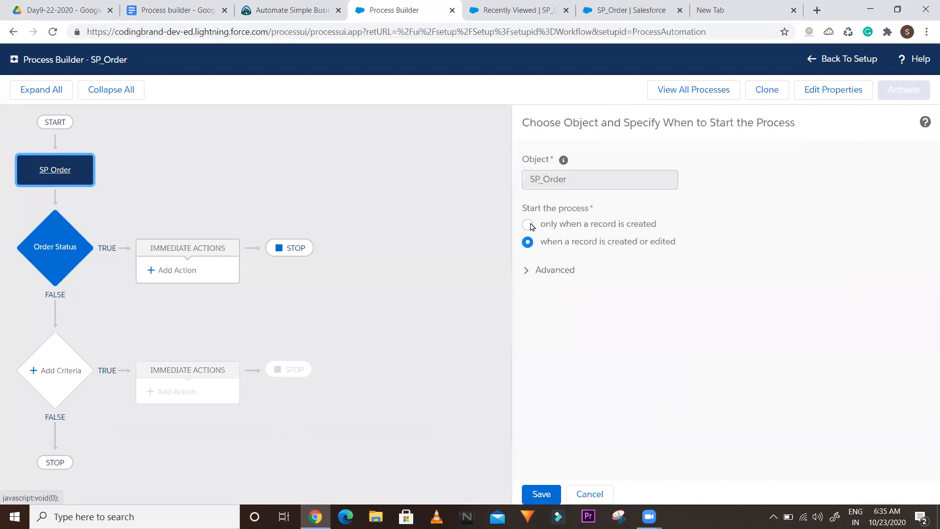
pyautogui.click(527, 271)
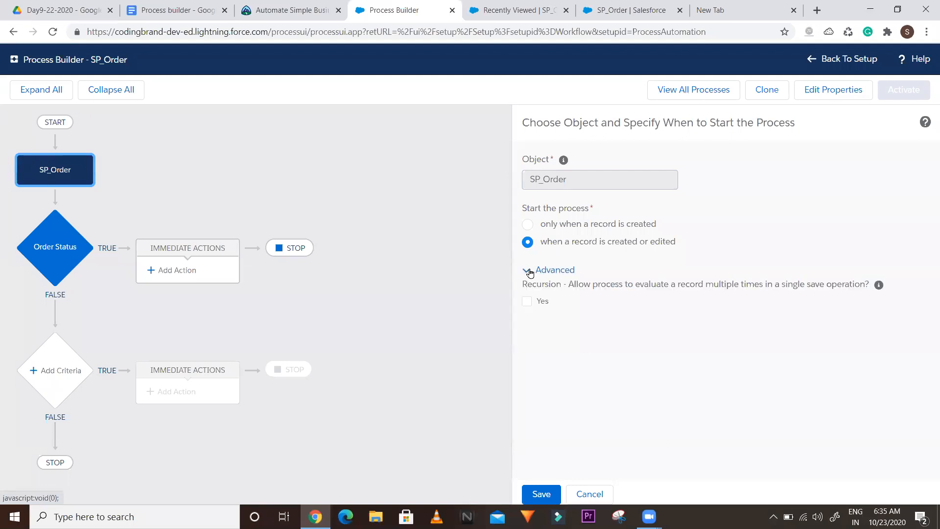
pyautogui.click(531, 301)
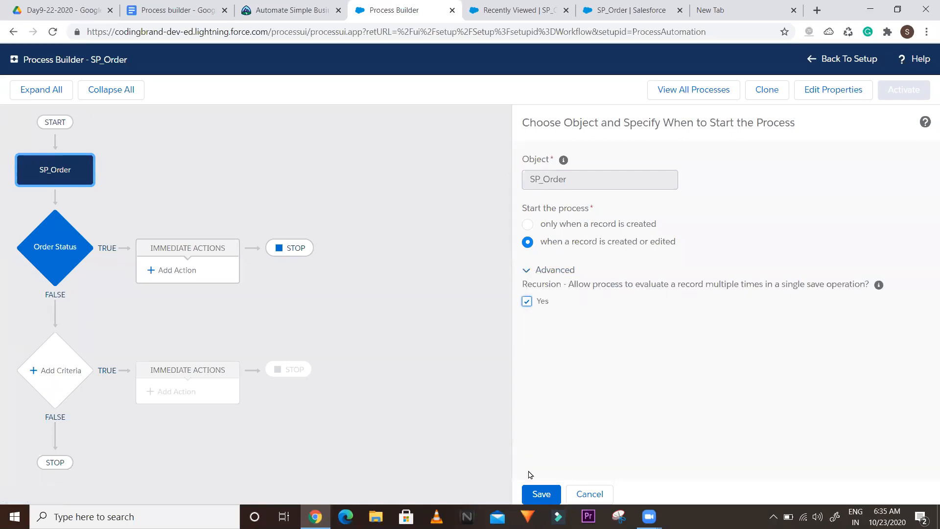
pyautogui.click(538, 492)
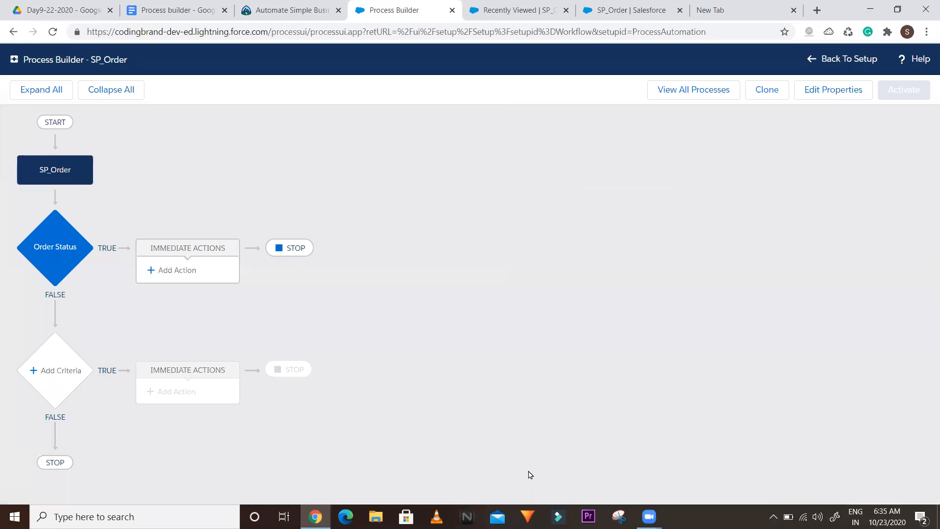
# Re-save SP_Order start settings on create or edit with recursion turned off
pyautogui.click(56, 173)
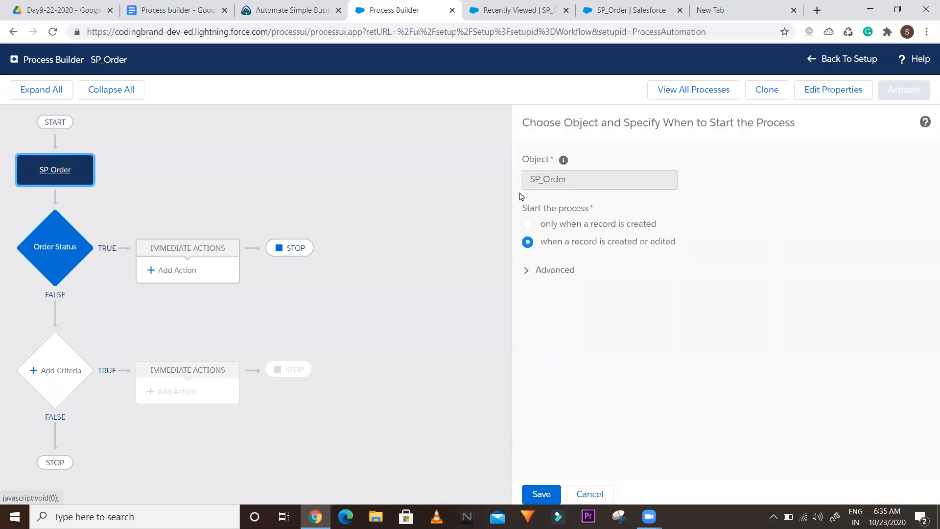
pyautogui.click(528, 225)
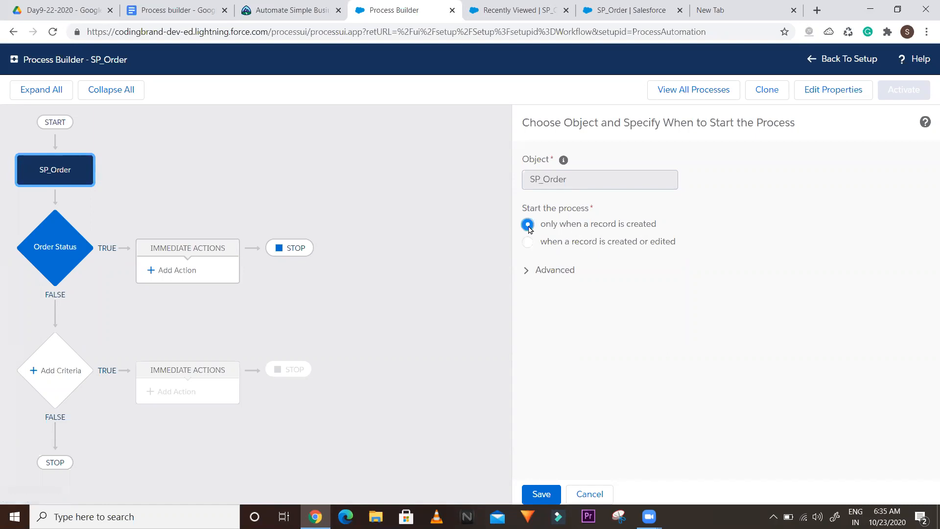
pyautogui.click(528, 242)
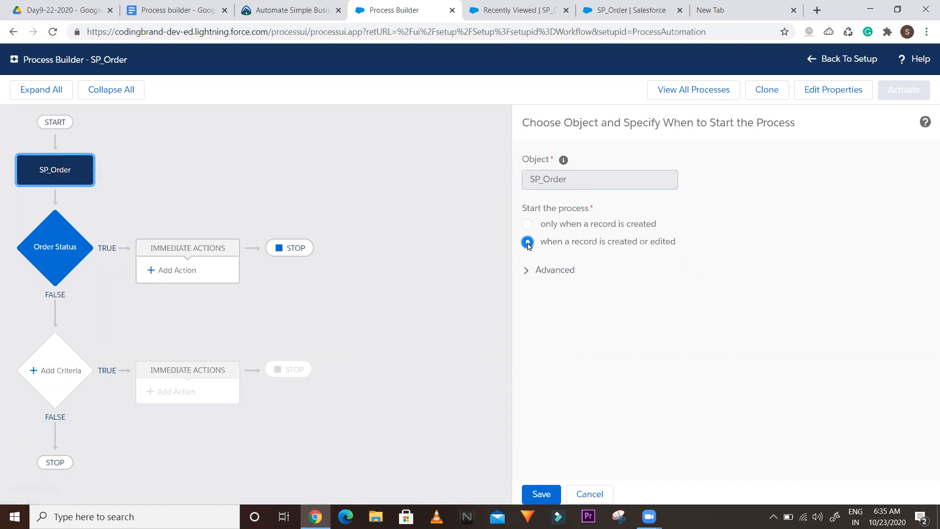
pyautogui.click(526, 272)
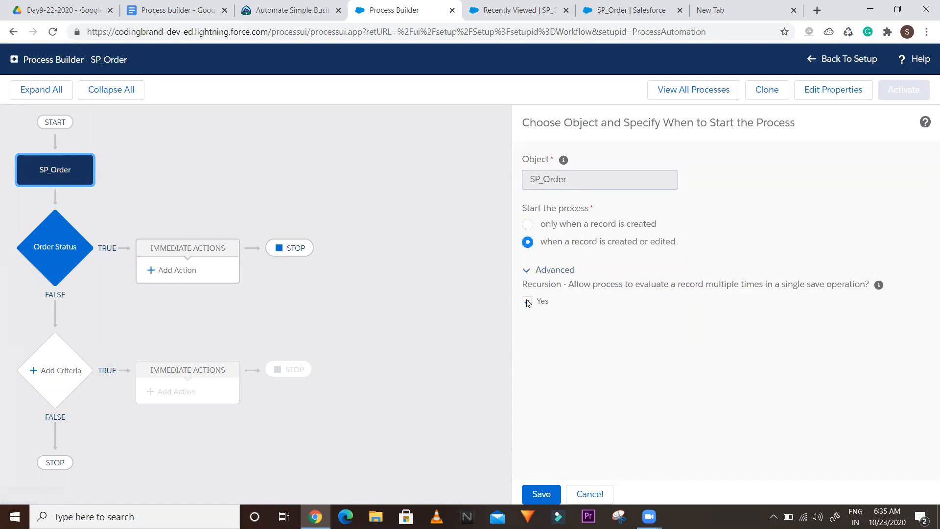
pyautogui.click(534, 486)
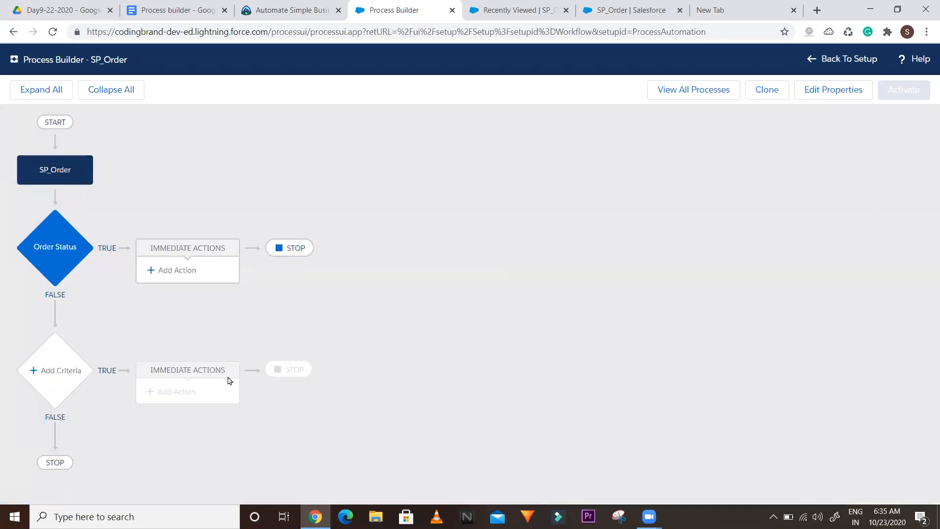
# Set the Order Status criteria to run when conditions are met, then go to the new tab
pyautogui.click(56, 255)
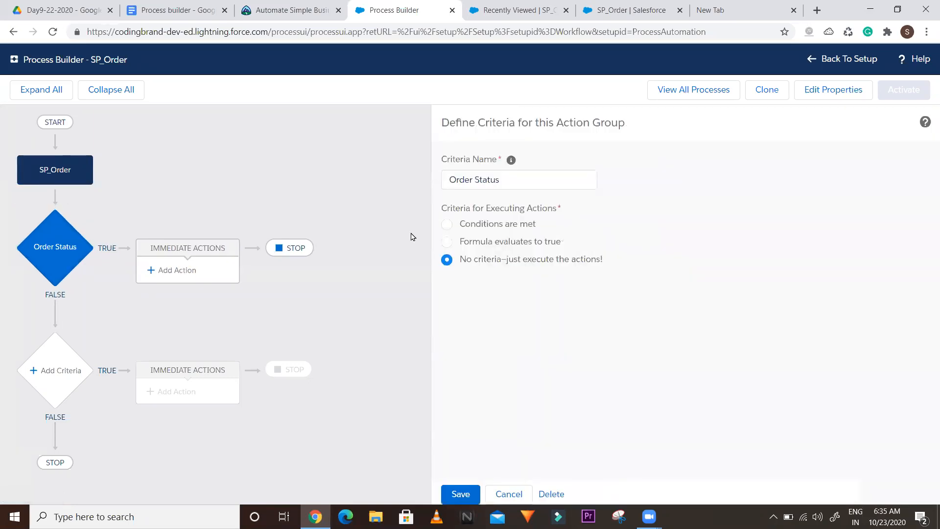
pyautogui.click(447, 225)
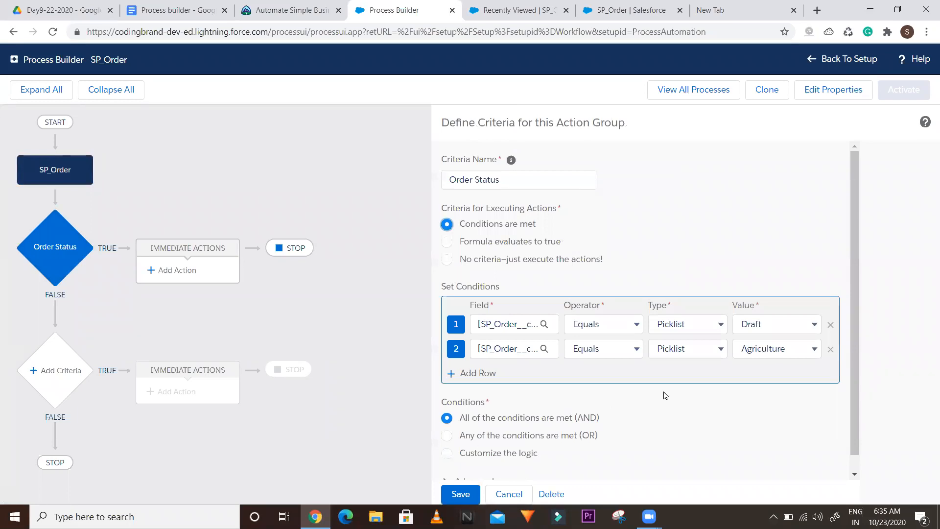
pyautogui.click(724, 10)
# Google 'process builder time dependent actions' and open the Stack Exchange question on time-dependent actions
pyautogui.click(388, 31)
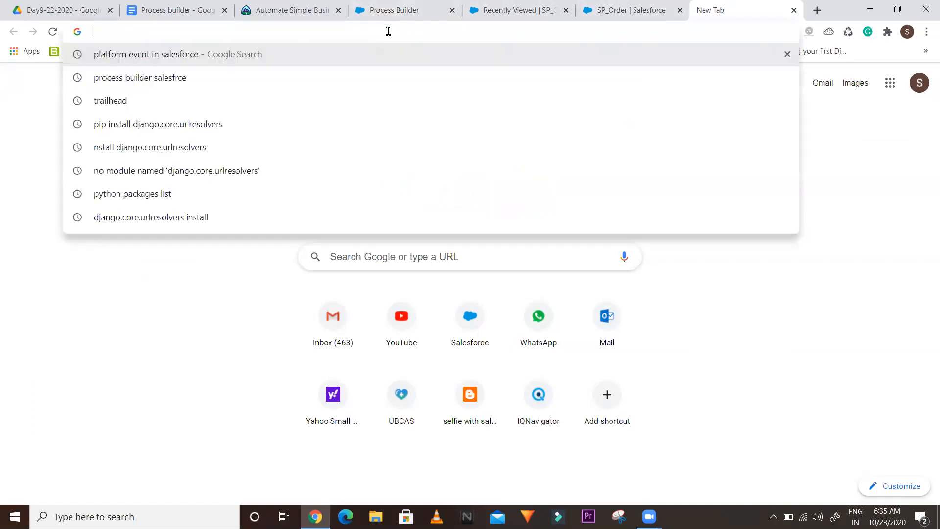
pyautogui.write('process bui')
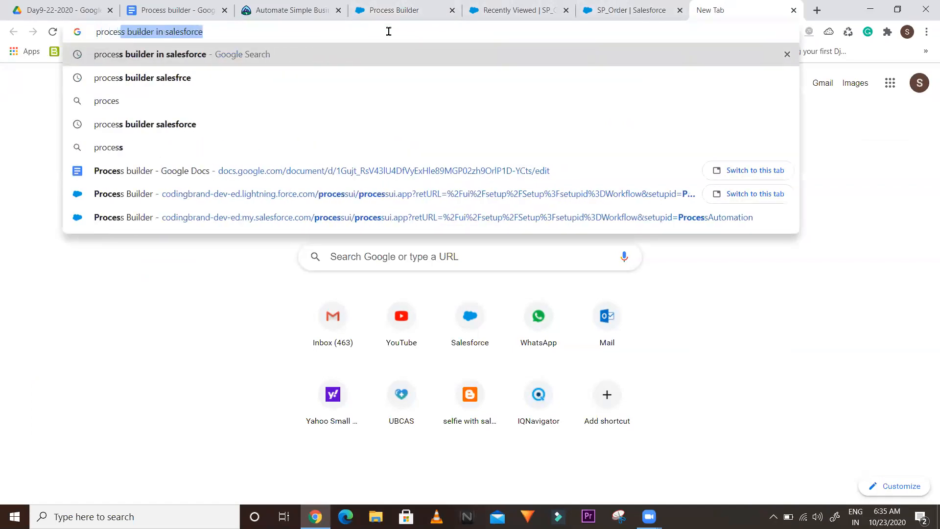
pyautogui.write('lder t')
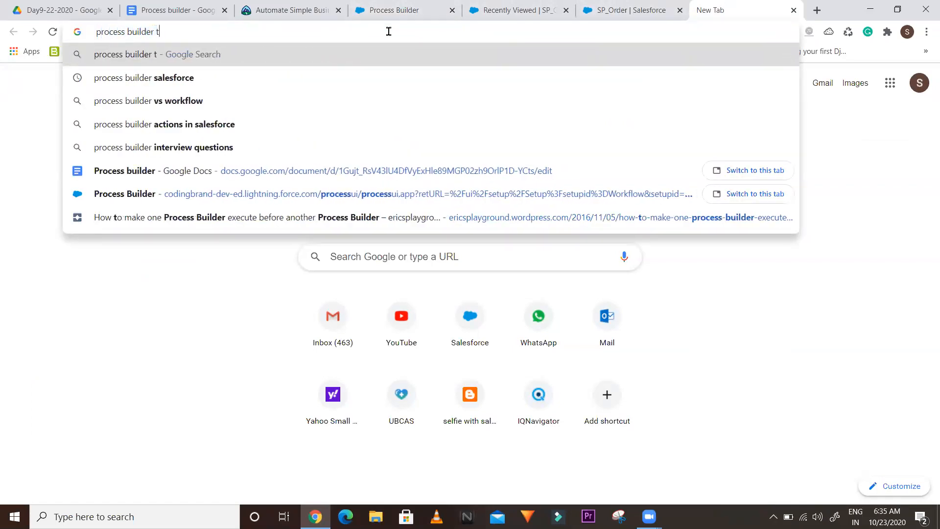
pyautogui.write('ime dependt')
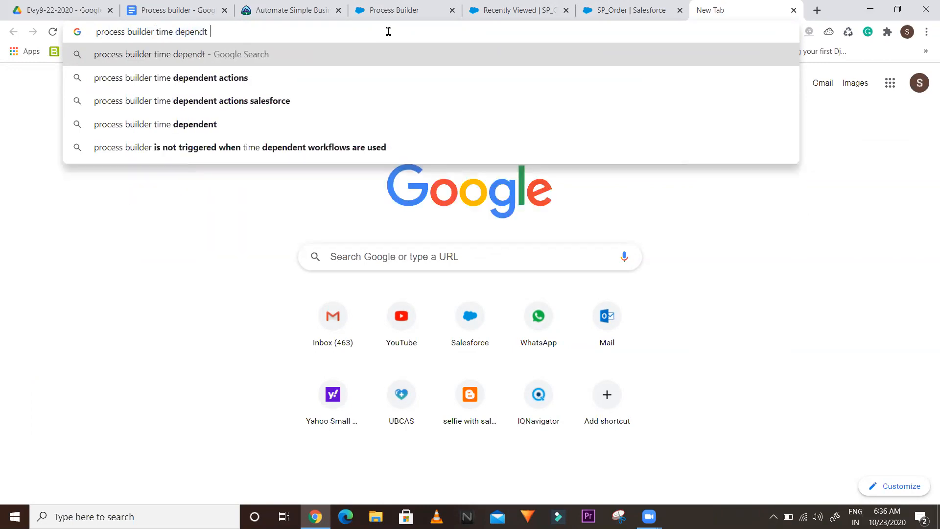
pyautogui.press('Down')
pyautogui.press('Return')
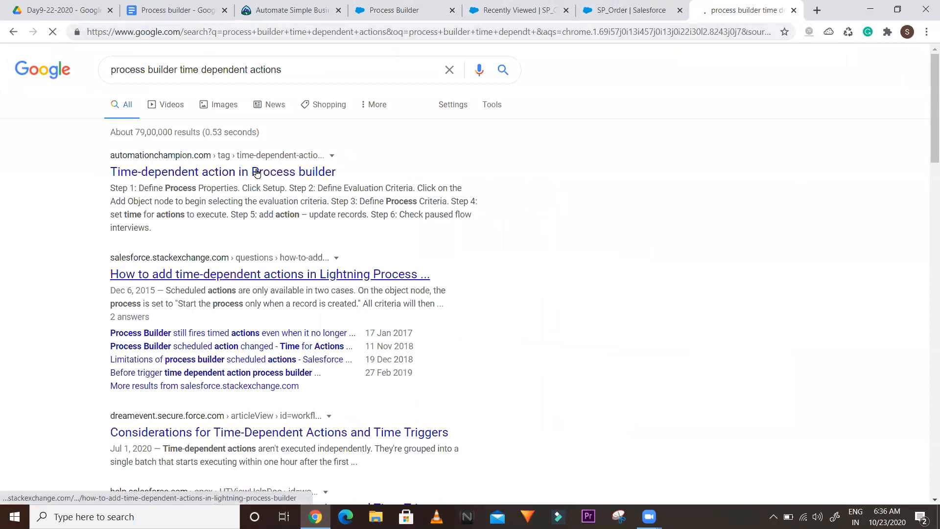
pyautogui.rightClick(255, 174)
pyautogui.click(268, 181)
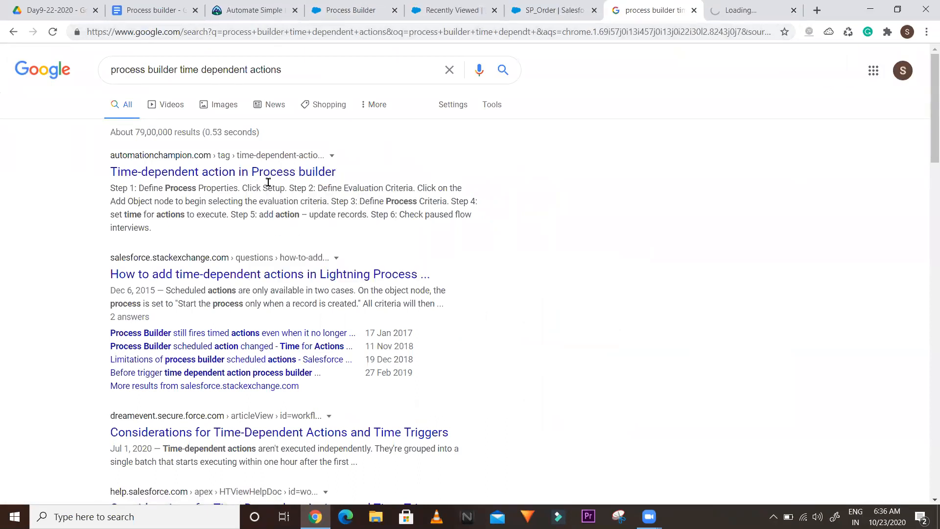
pyautogui.click(246, 278)
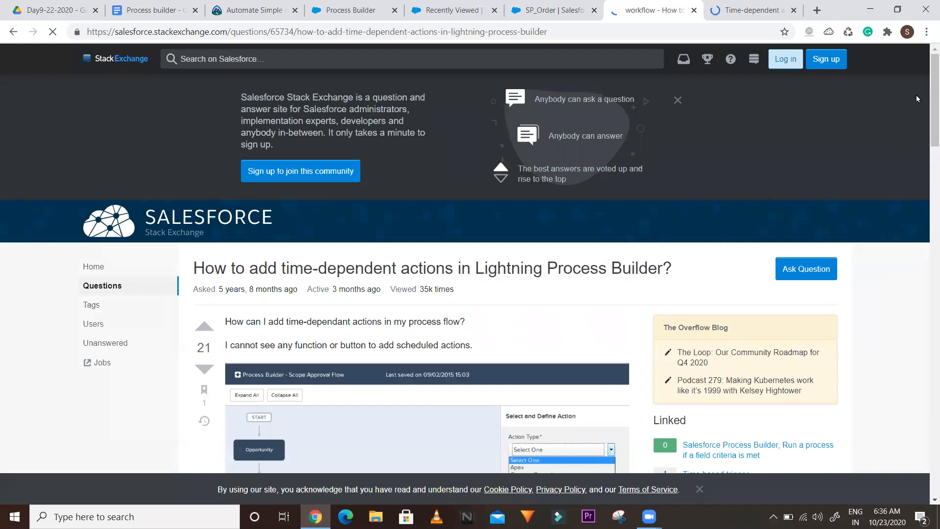
# Read the accepted answer on when Scheduled Actions become available, then return to the Process Builder tab
pyautogui.moveTo(933, 98); pyautogui.dragTo(926, 228)
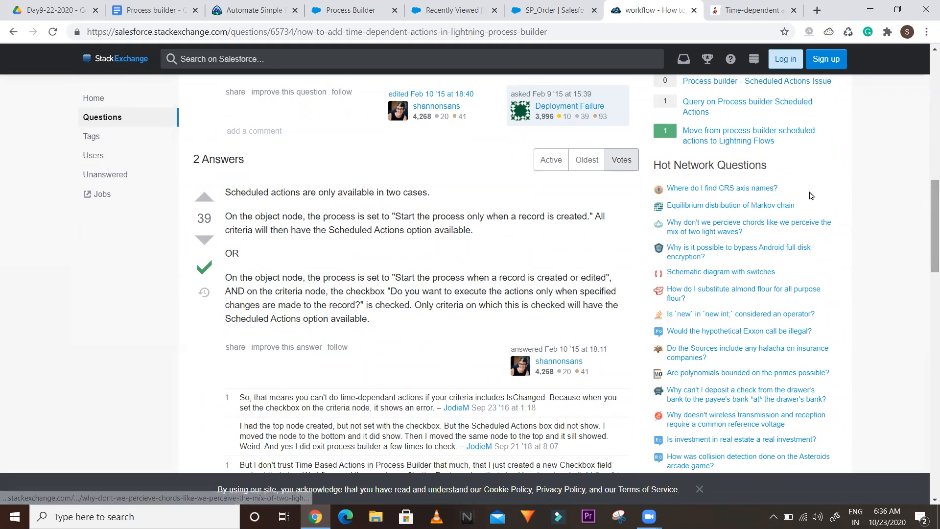
pyautogui.click(548, 9)
pyautogui.click(440, 9)
pyautogui.click(331, 4)
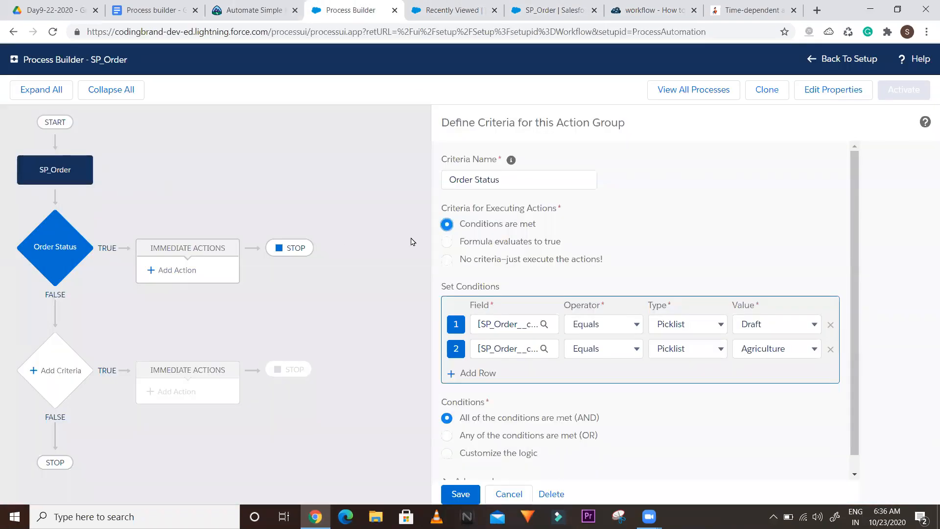
# Set SP_Order to start only when a record is created and save it
pyautogui.click(62, 174)
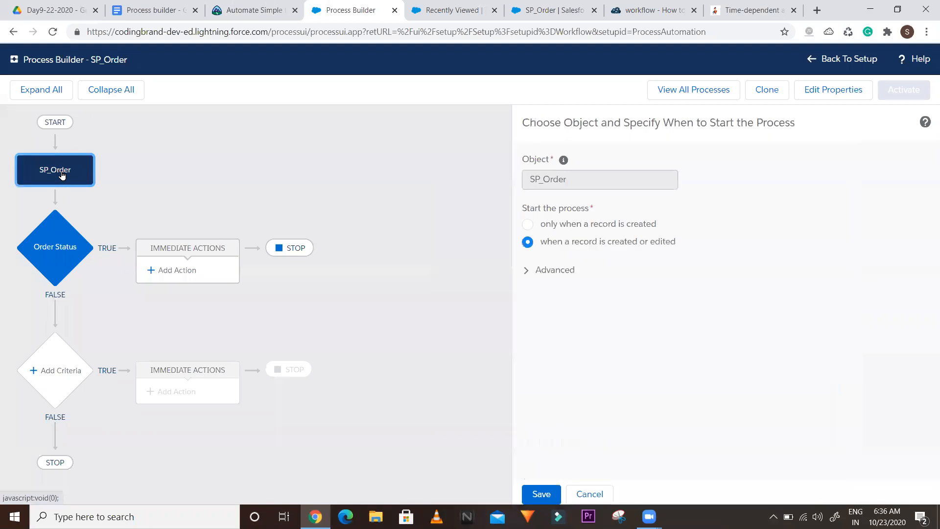
pyautogui.click(528, 224)
pyautogui.click(529, 488)
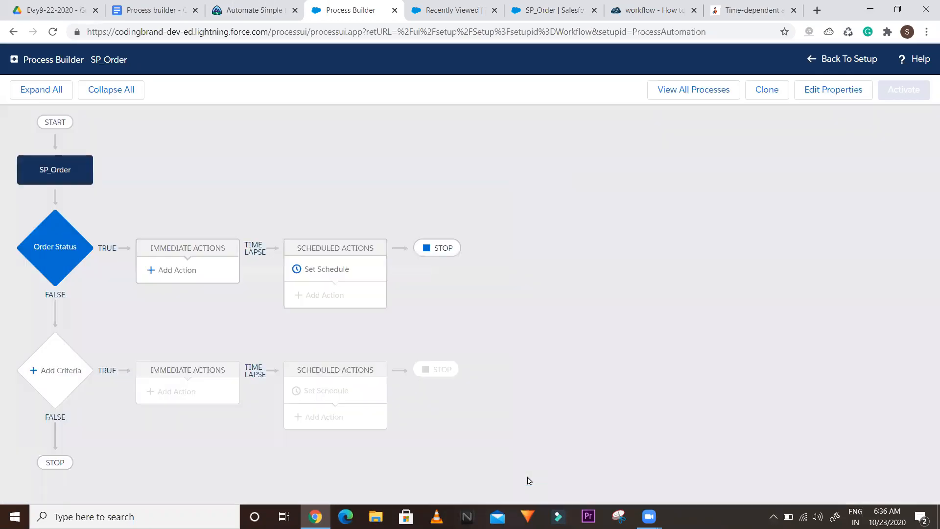
# Revert SP_Order to 'when a record is created or edited' and save, then reselect 'only when a record is created'
pyautogui.click(45, 174)
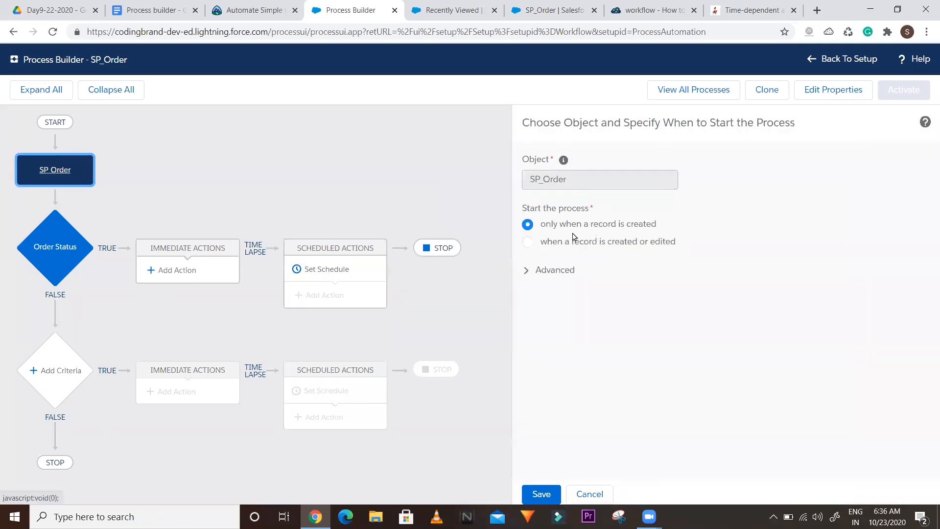
pyautogui.click(528, 241)
pyautogui.click(540, 495)
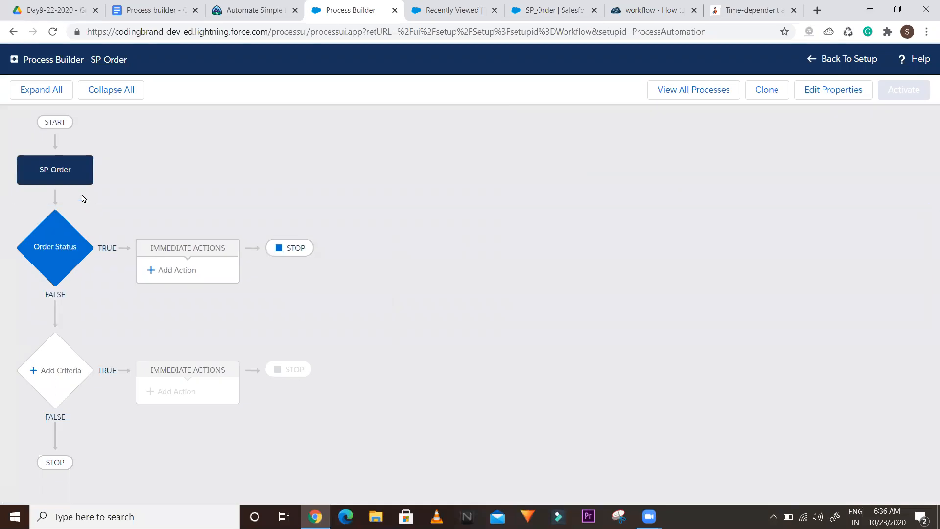
pyautogui.click(46, 176)
pyautogui.click(528, 226)
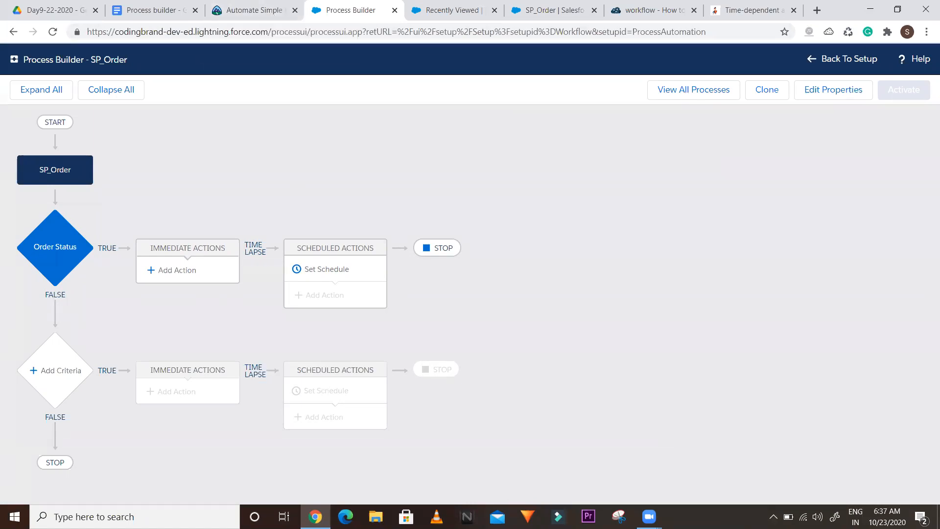
# Bring up the window management options, then dismiss them
pyautogui.click(649, 516)
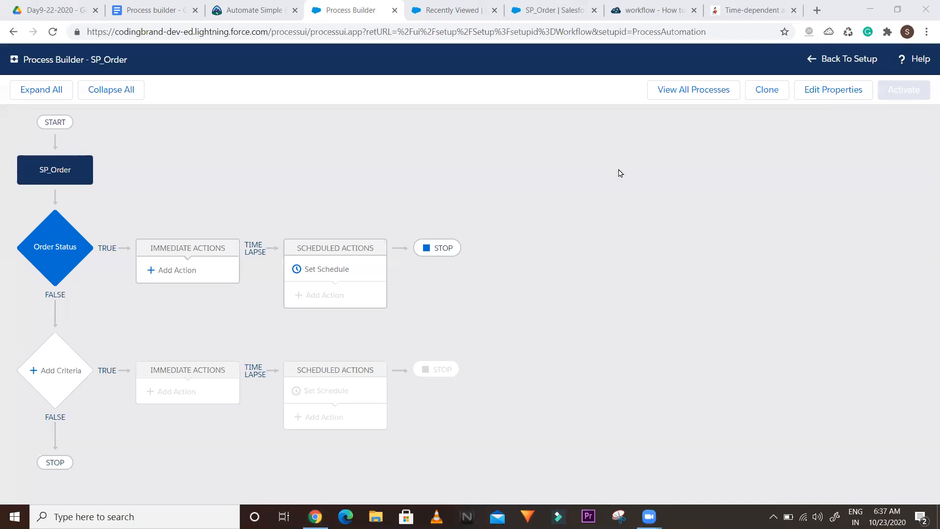
pyautogui.rightClick(825, 79)
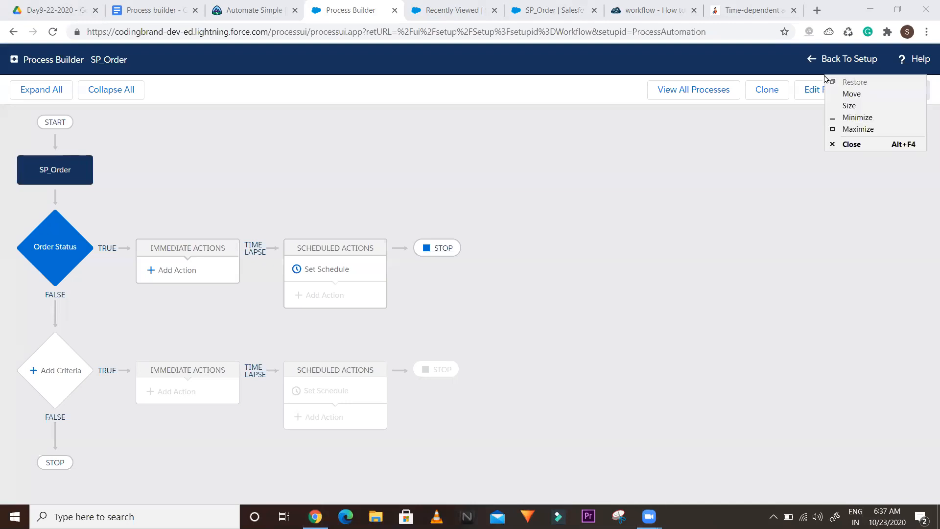
pyautogui.click(825, 78)
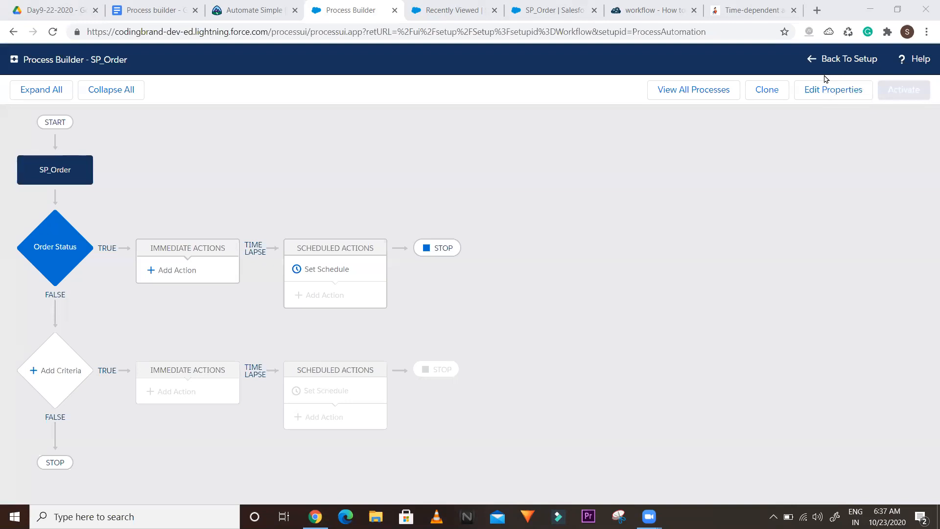
# Move through the Recently Viewed and SP_Order setup tabs to the Trailhead Process Builder lesson
pyautogui.click(479, 4)
pyautogui.rightClick(544, 4)
pyautogui.click(539, 5)
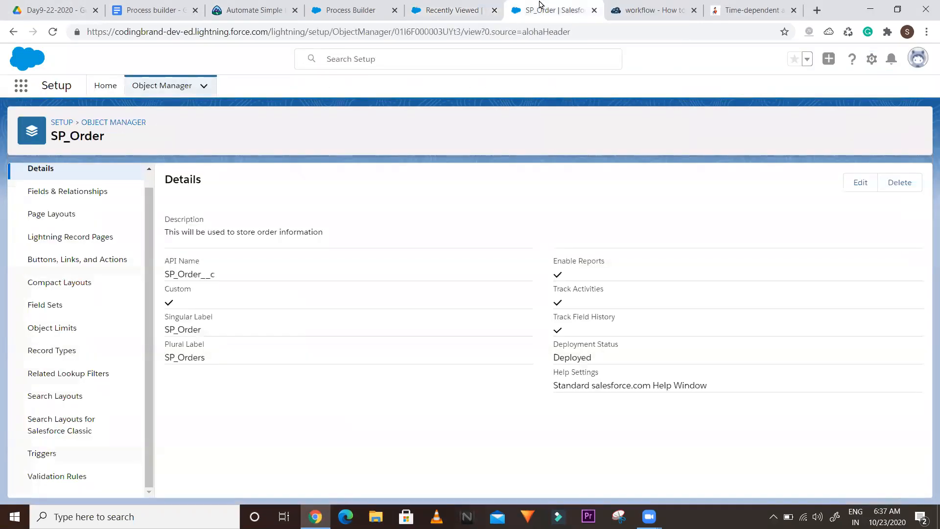
pyautogui.click(235, 5)
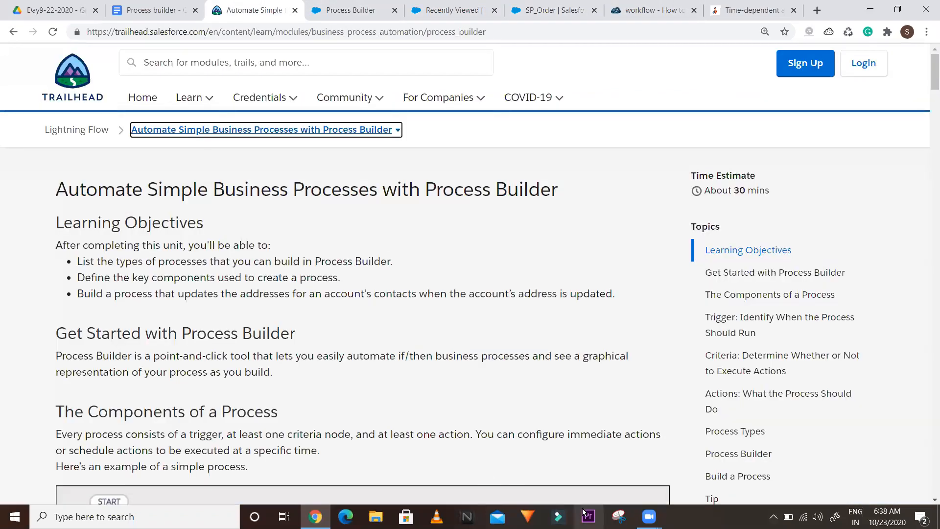